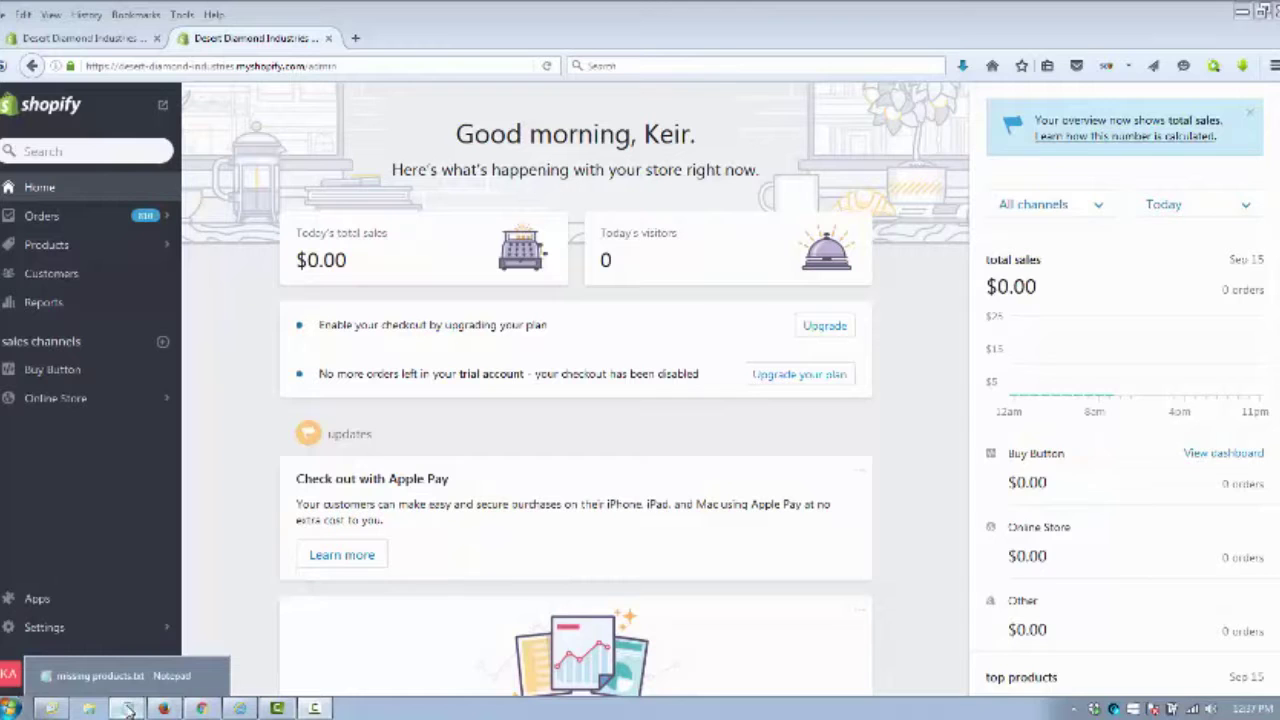
Go from the admin dashboard to Products and start a new blank product.
{"action": "left_click", "coordinate": [127, 708]}
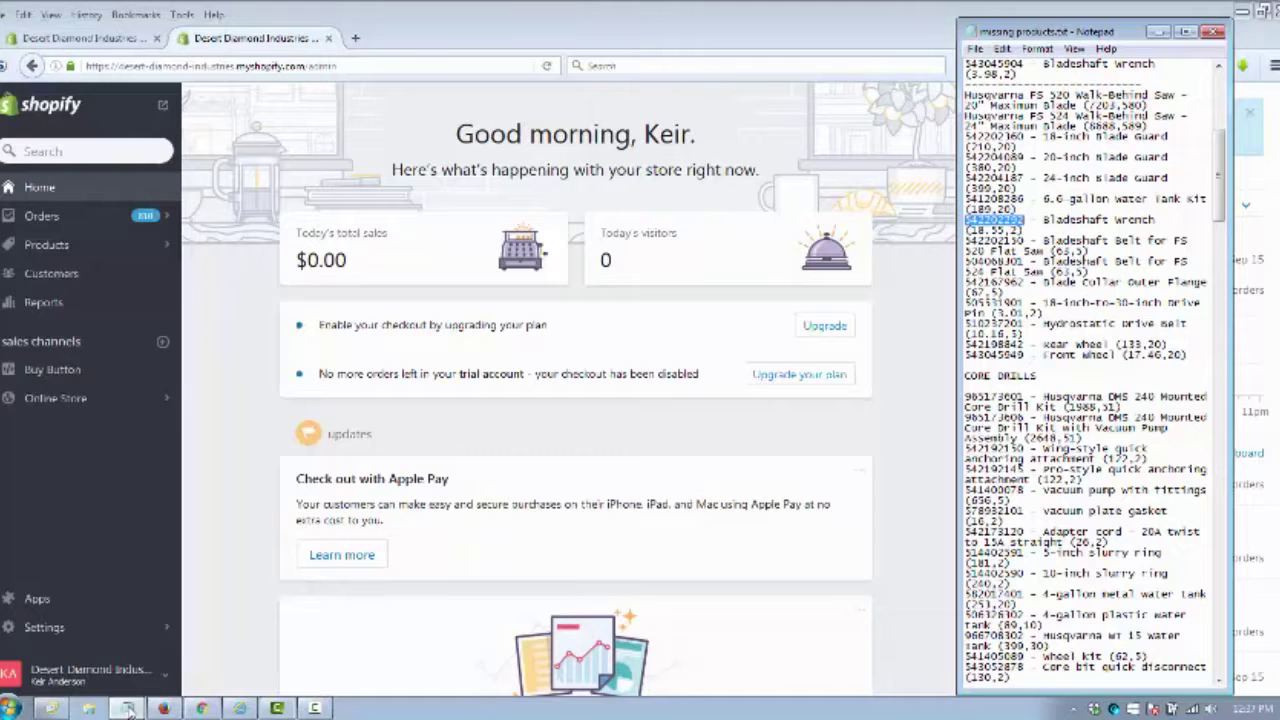
{"action": "left_click", "coordinate": [249, 425]}
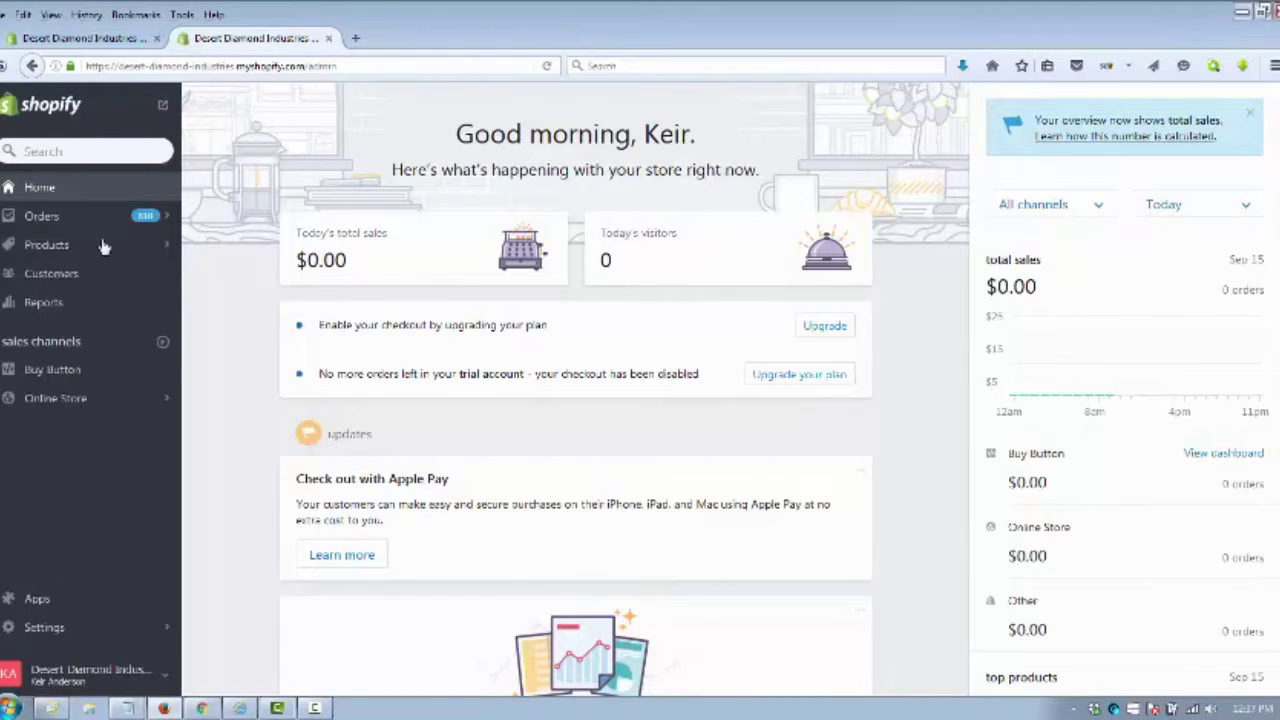
{"action": "left_click", "coordinate": [44, 244]}
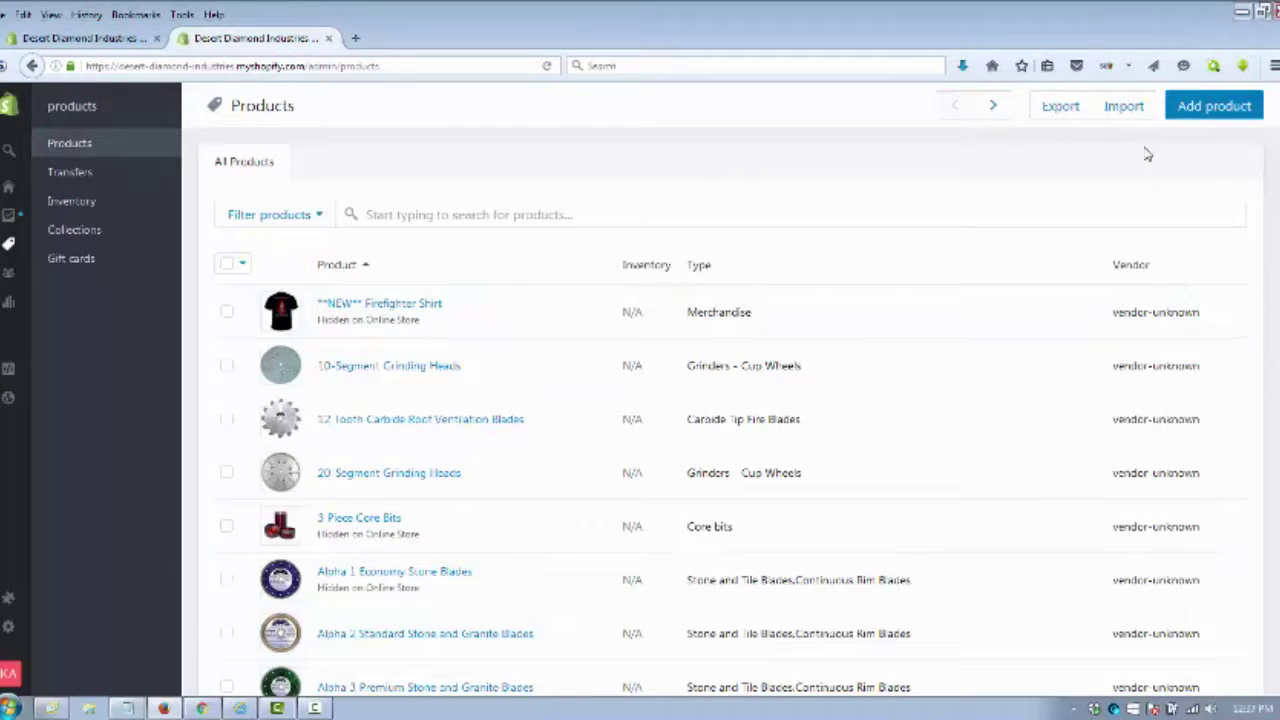
{"action": "left_click", "coordinate": [1214, 118]}
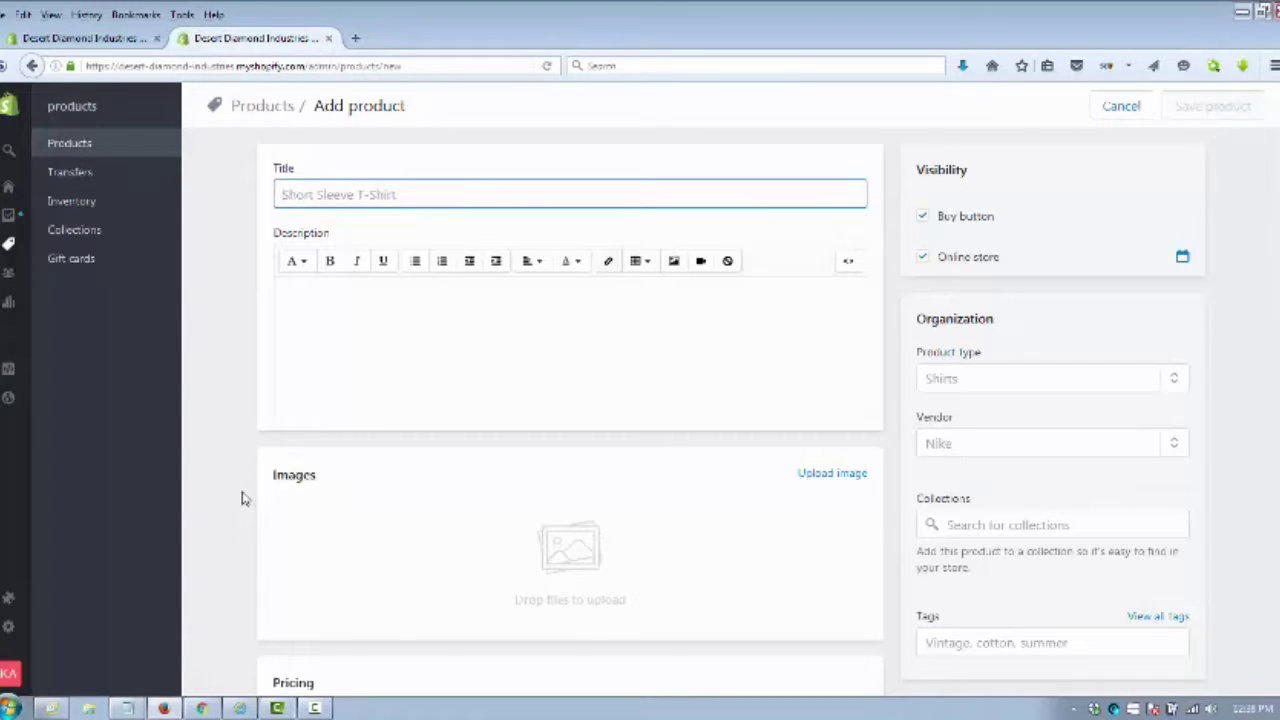
Paste the FS 520 bladeshaft belt name from the missing products list into the Title.
{"action": "left_click", "coordinate": [136, 708]}
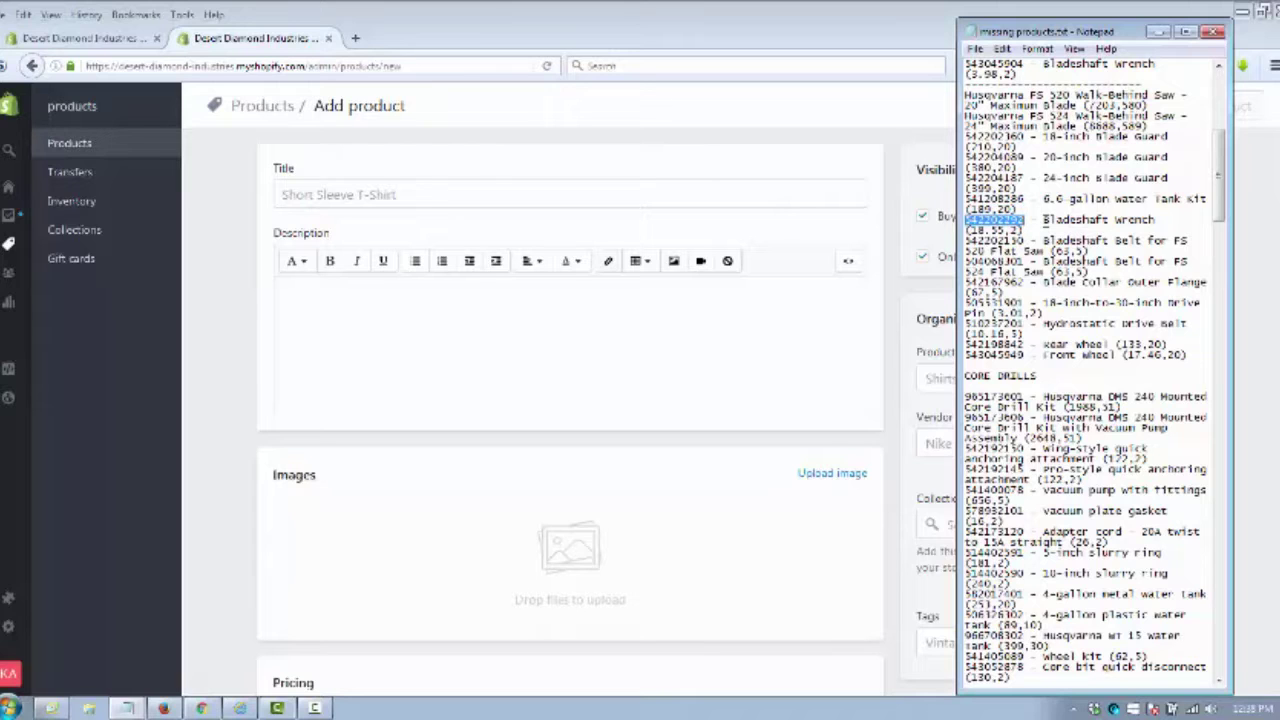
{"action": "left_click", "coordinate": [1044, 240]}
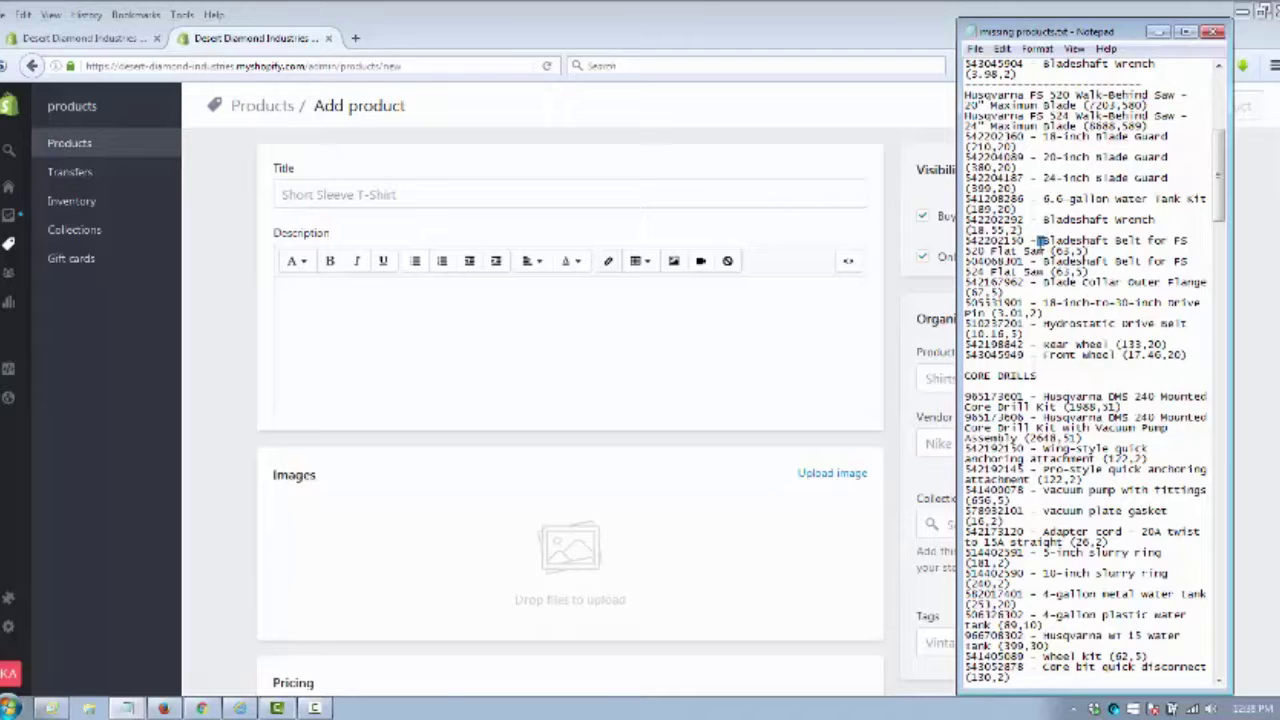
{"action": "left_click", "coordinate": [1044, 251], "text": "shift"}
{"action": "key", "text": "ctrl+c"}
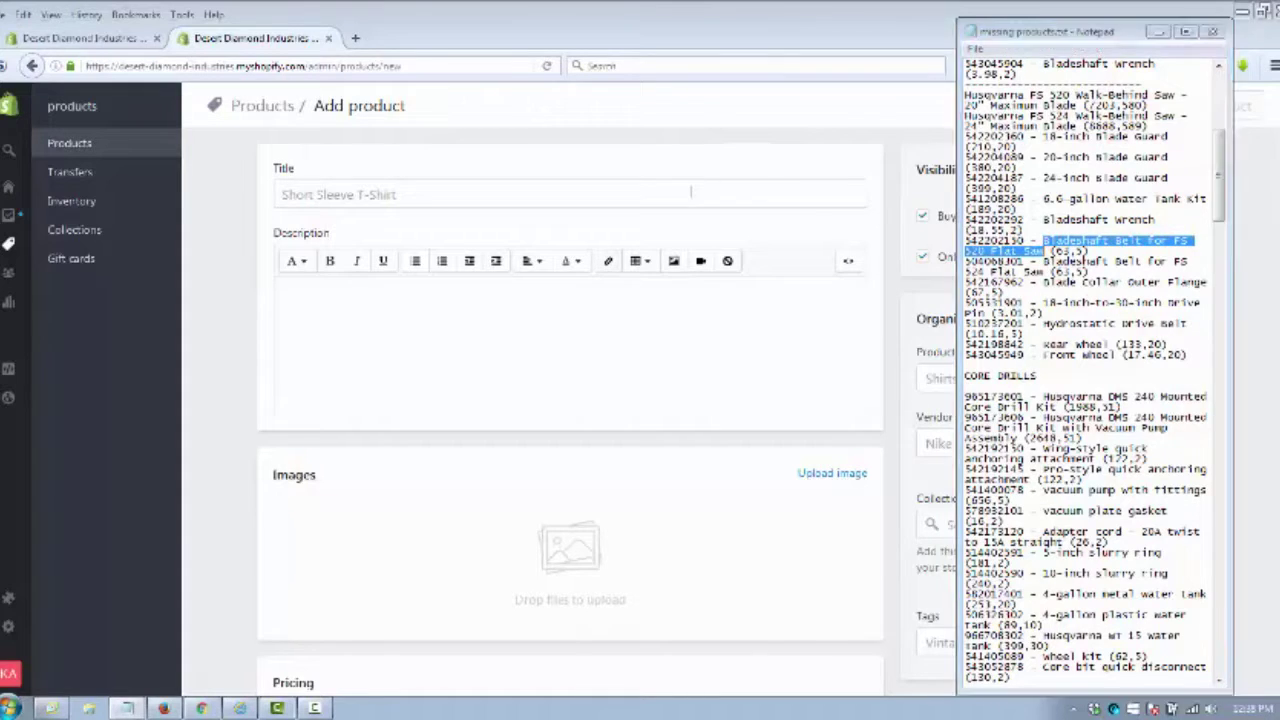
{"action": "left_click", "coordinate": [703, 197]}
{"action": "key", "text": "ctrl+v"}
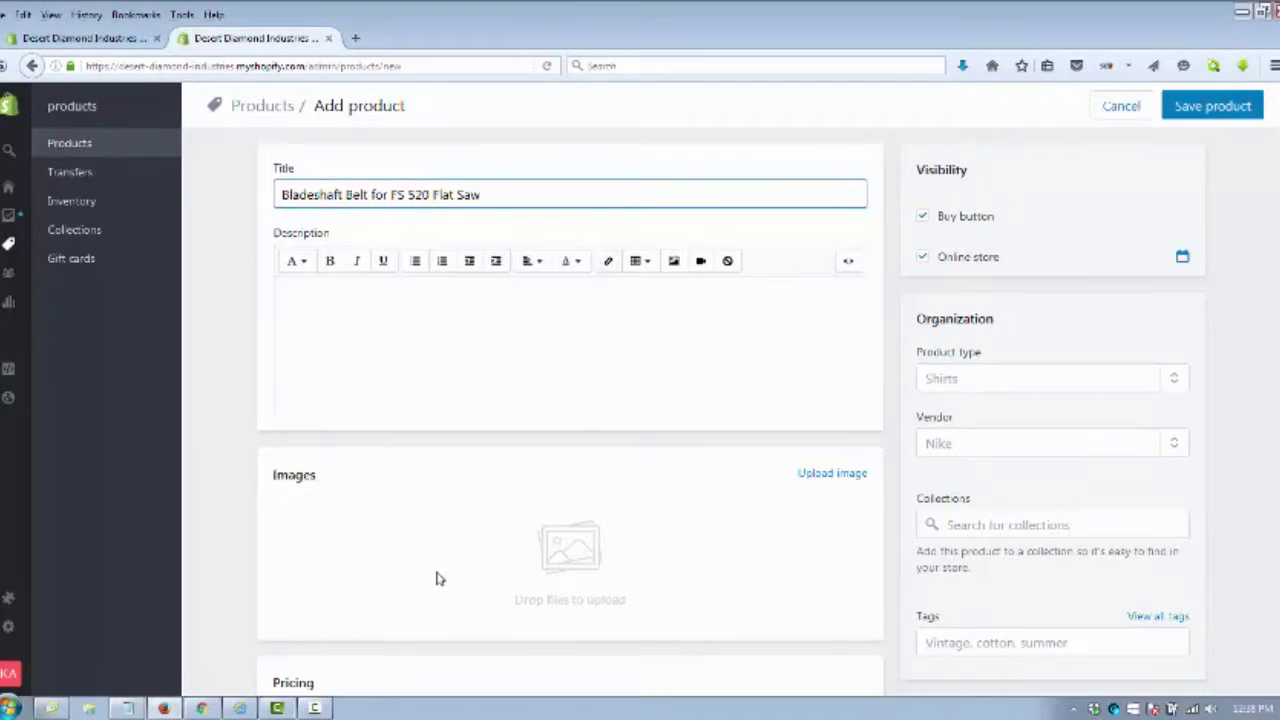
Insert the Husqvarna FS 520 saw name at the start of the title.
{"action": "left_click", "coordinate": [128, 709]}
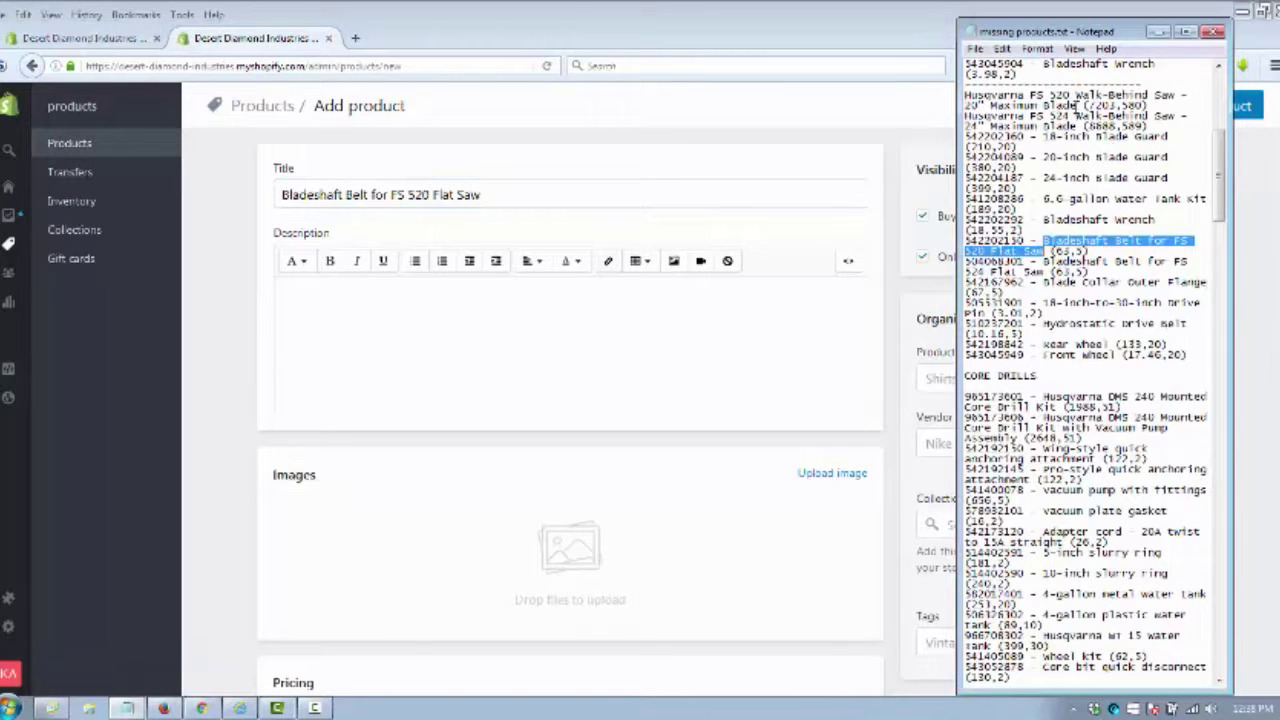
{"action": "left_click_drag", "start_coordinate": [1080, 106], "coordinate": [966, 95]}
{"action": "key", "text": "ctrl+c"}
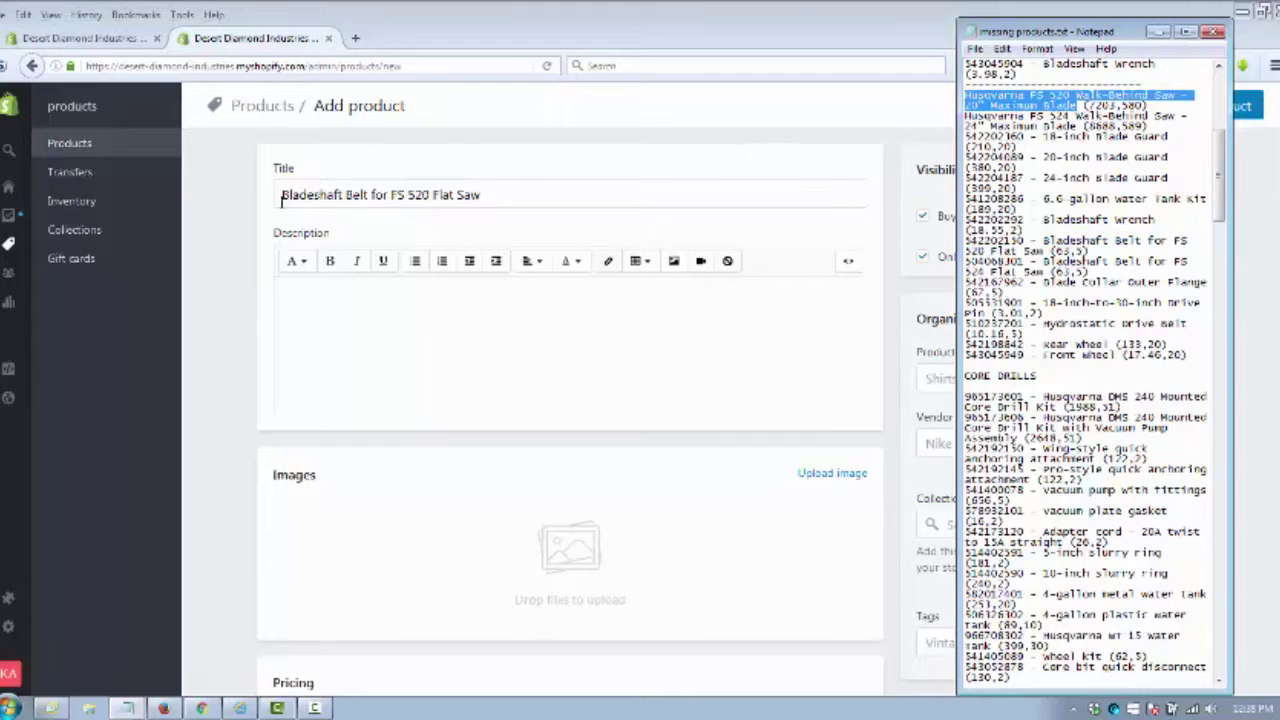
{"action": "left_click", "coordinate": [281, 196]}
{"action": "key", "text": "ctrl+v"}
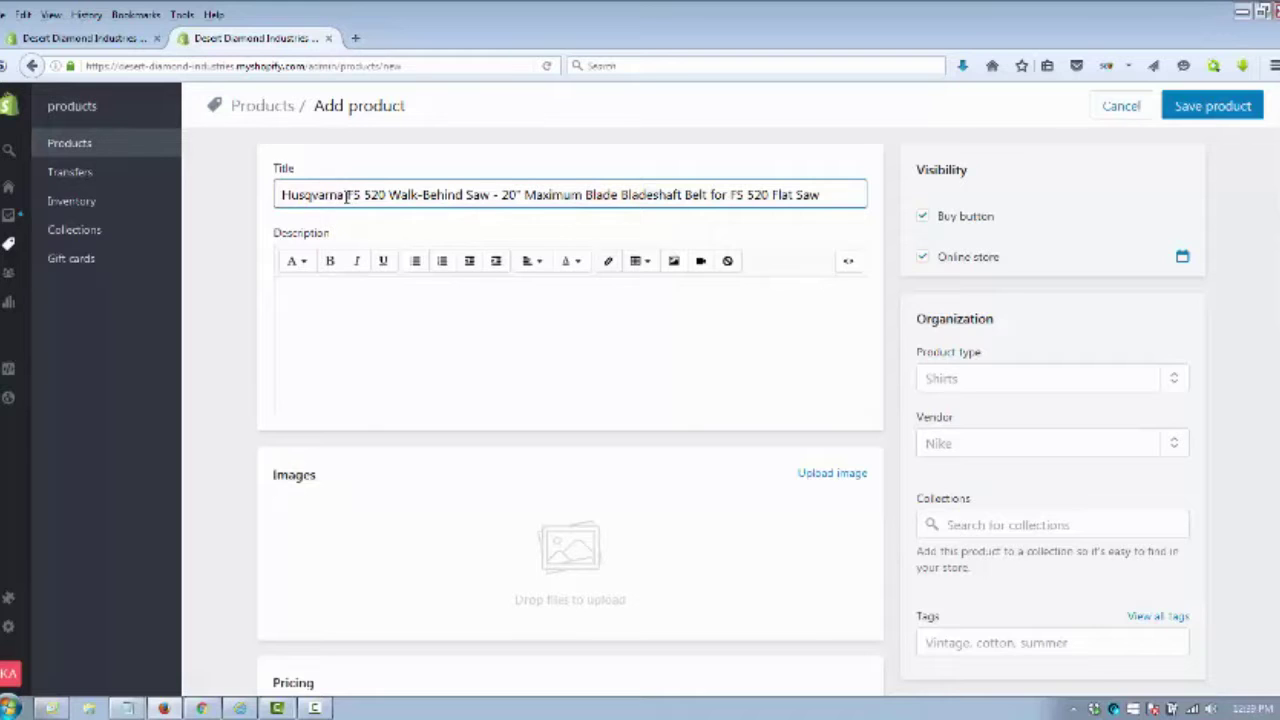
{"action": "left_click_drag", "start_coordinate": [347, 197], "coordinate": [250, 201]}
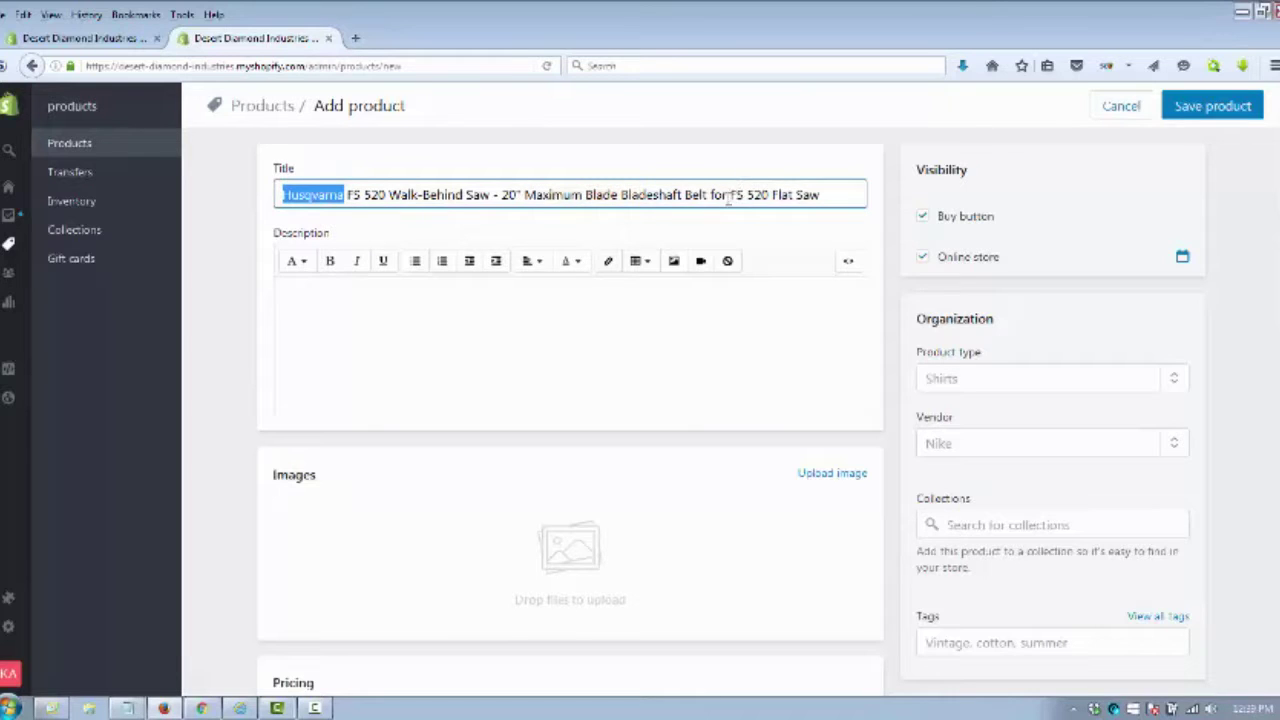
{"action": "left_click", "coordinate": [595, 346]}
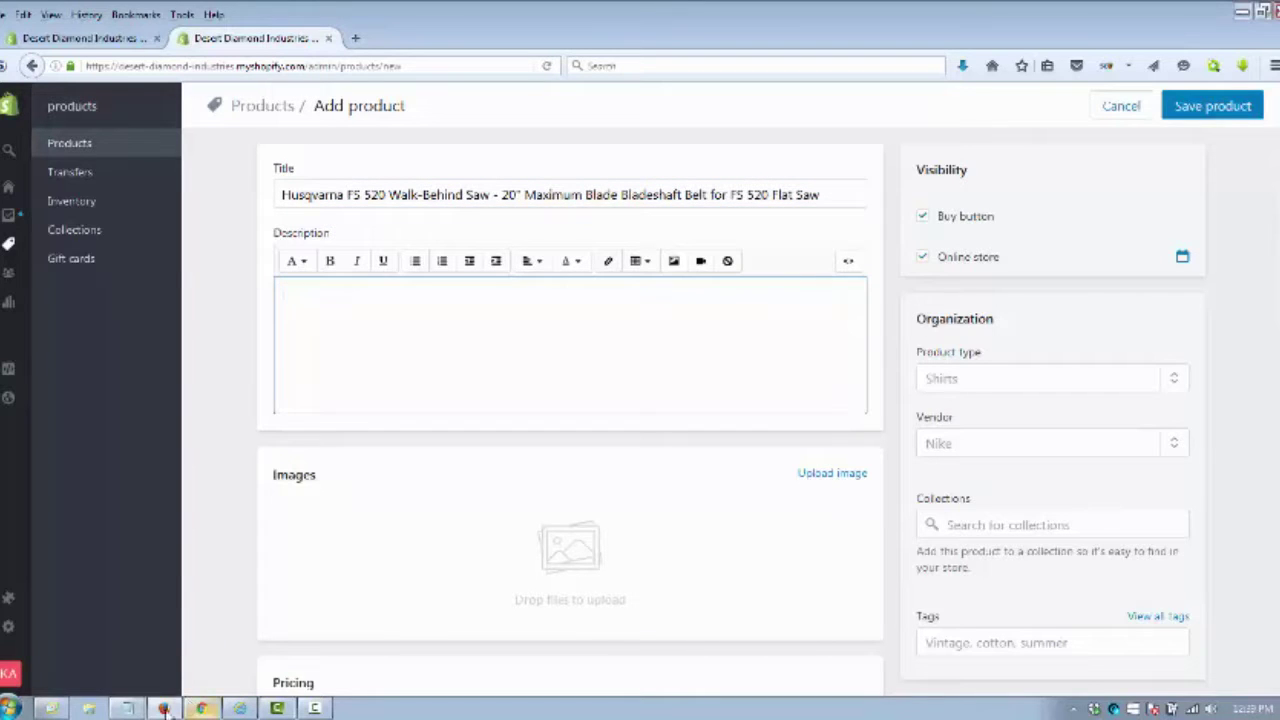
{"action": "left_click", "coordinate": [127, 708]}
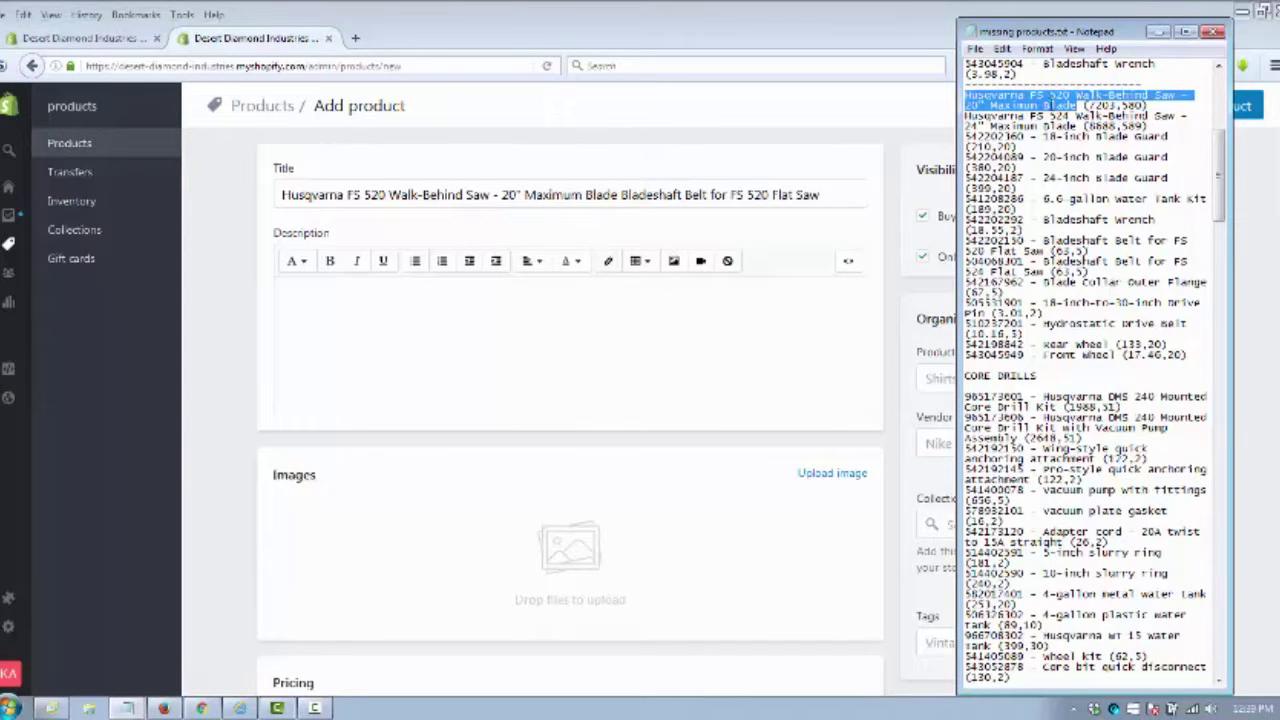
Copy the full title into the Description and follow it with ' Part #'.
{"action": "left_click_drag", "start_coordinate": [832, 199], "coordinate": [298, 198]}
{"action": "key", "text": "ctrl+c"}
{"action": "left_click", "coordinate": [400, 402]}
{"action": "key", "text": "ctrl+v"}
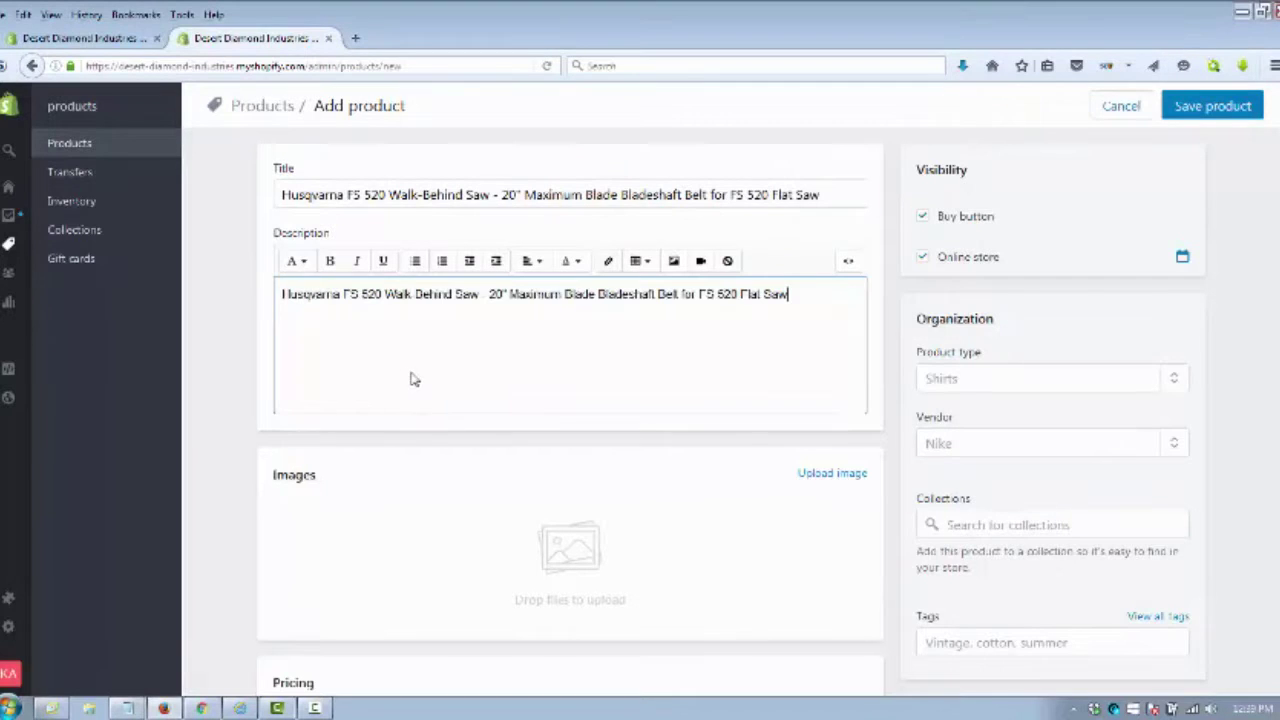
{"action": "type", "text": "Part #"}
Paste part number 542202150 from the notes after 'Part #' in the description.
{"action": "left_click", "coordinate": [129, 708]}
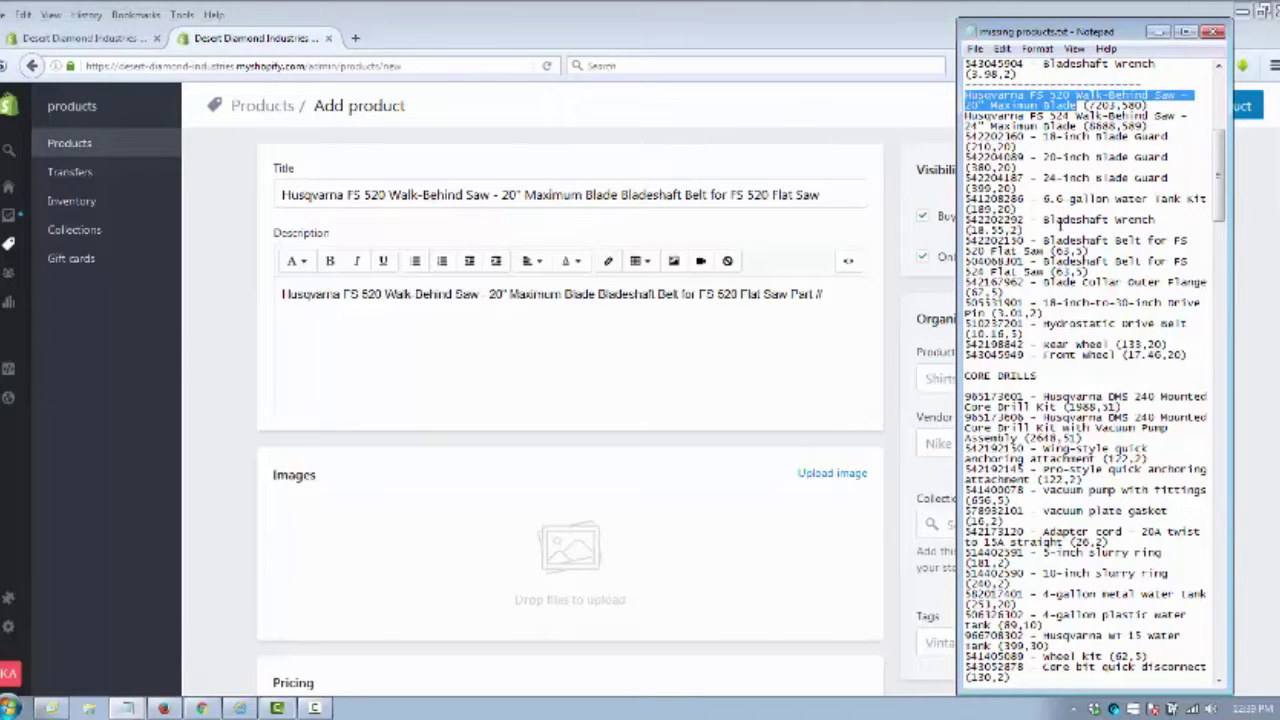
{"action": "left_click_drag", "start_coordinate": [1025, 241], "coordinate": [959, 240]}
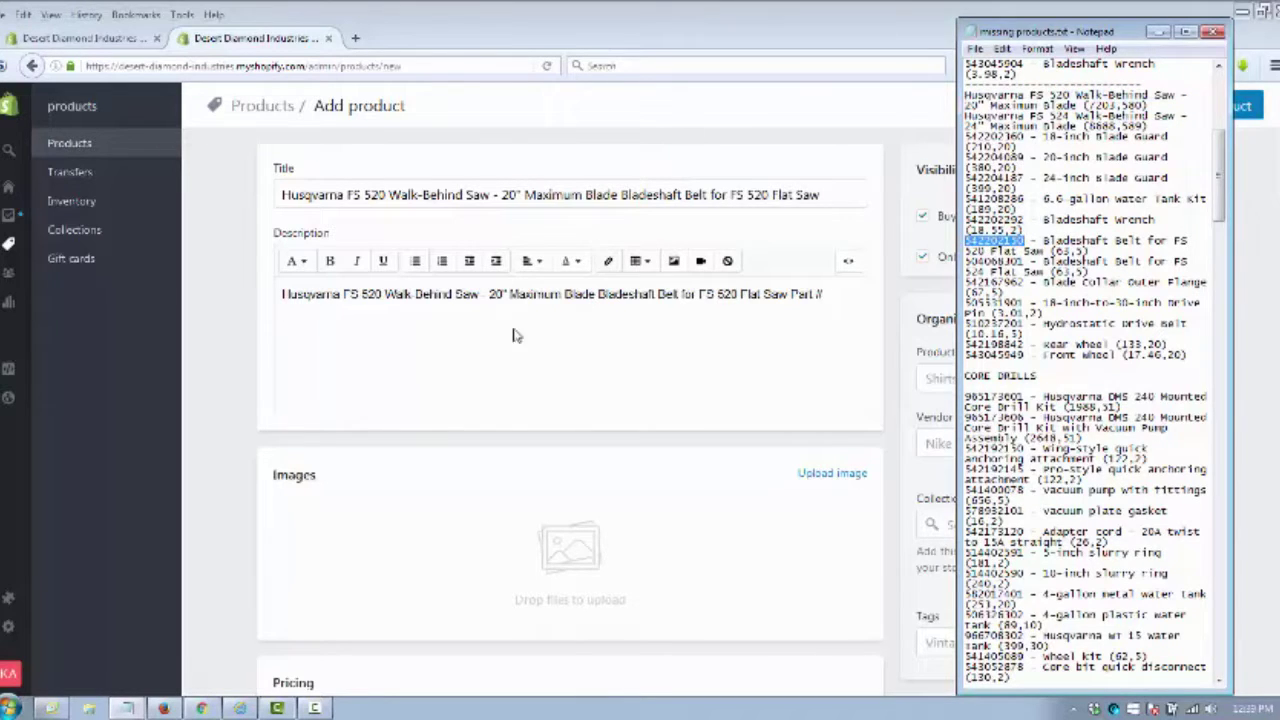
{"action": "left_click", "coordinate": [839, 297]}
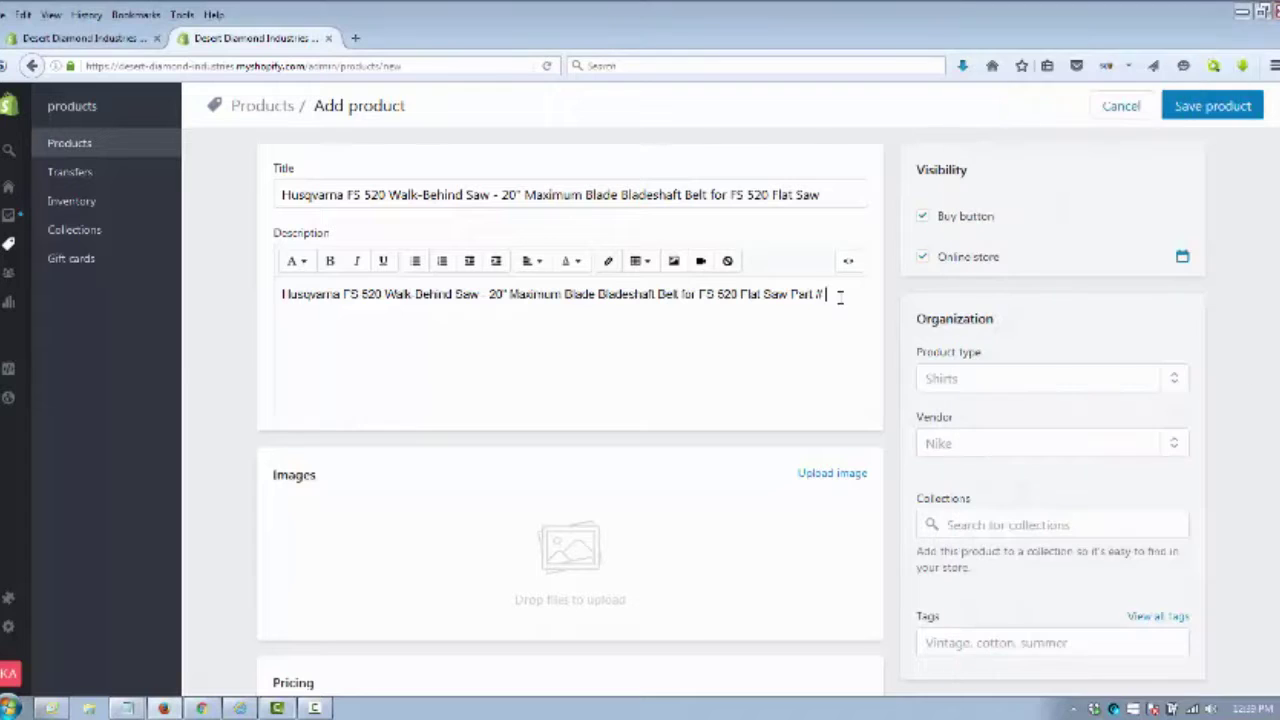
{"action": "key", "text": "ctrl+v"}
Paste part number 542202150 into the Inventory SKU field.
{"action": "scroll", "coordinate": [320, 449], "scroll_direction": "down", "scroll_amount": 10}
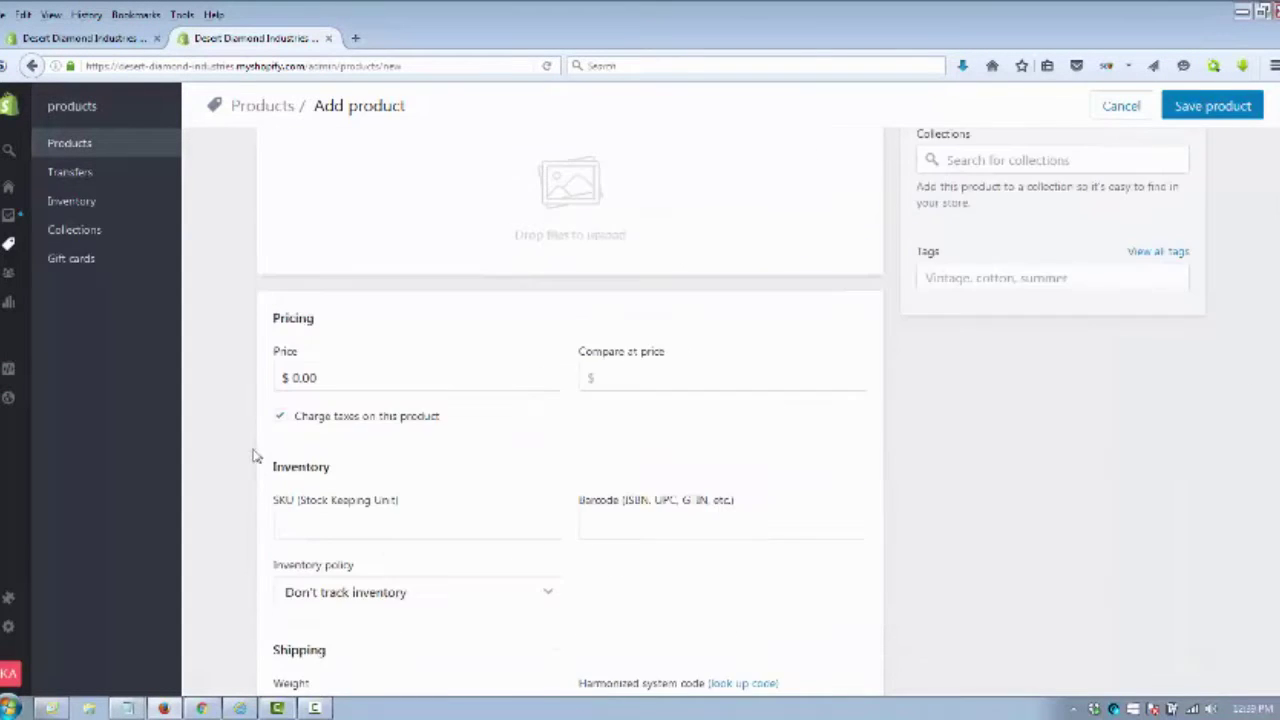
{"action": "scroll", "coordinate": [250, 484], "scroll_direction": "down", "scroll_amount": 2}
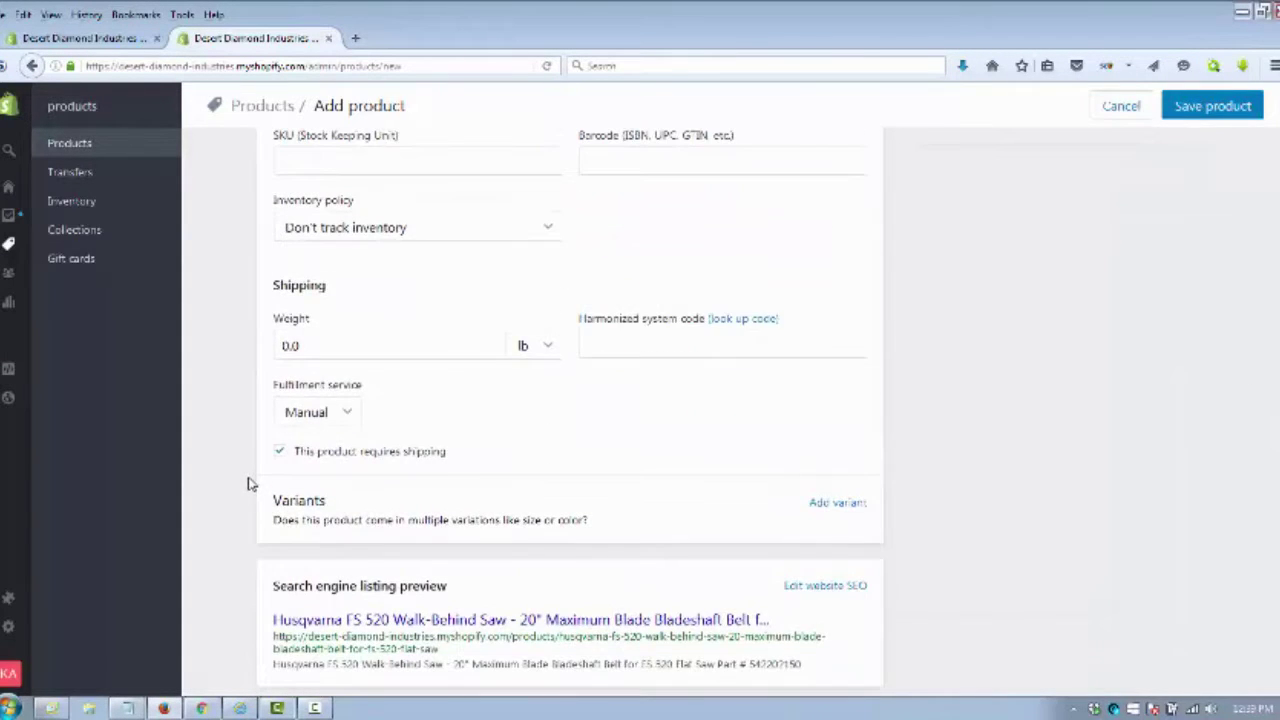
{"action": "scroll", "coordinate": [245, 389], "scroll_direction": "up", "scroll_amount": 1}
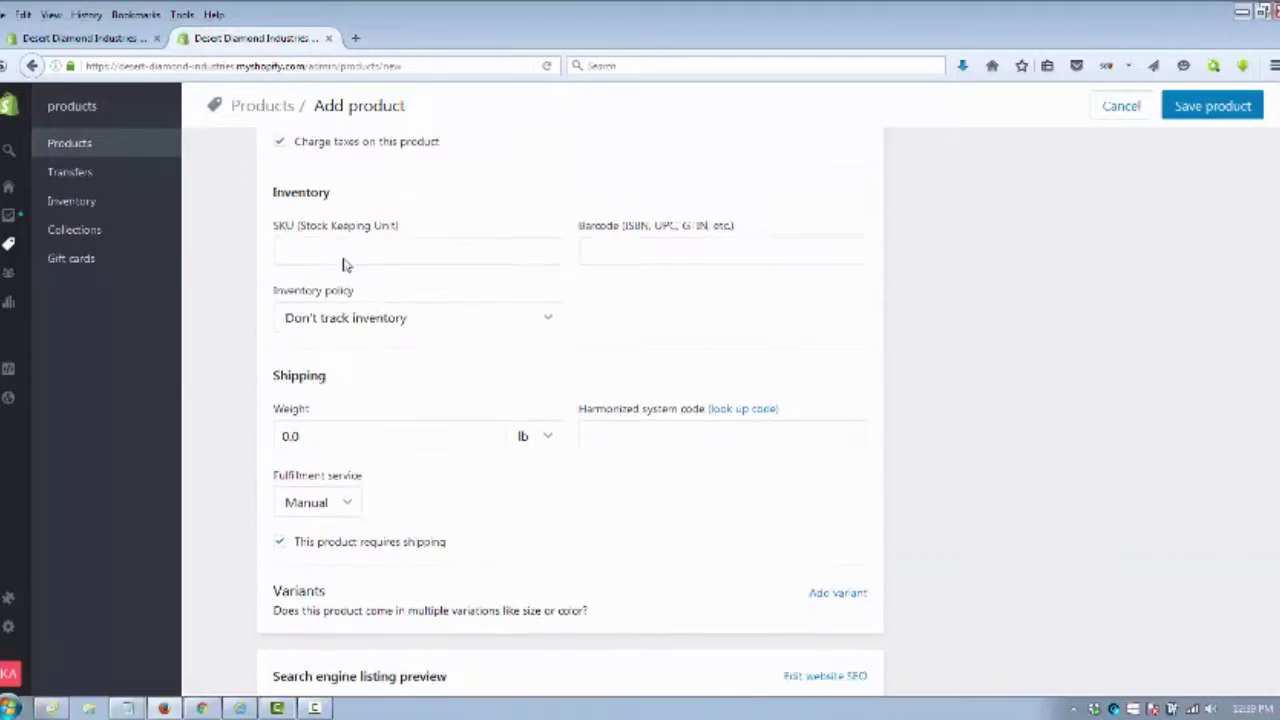
{"action": "left_click", "coordinate": [343, 252]}
{"action": "key", "text": "ctrl+v"}
{"action": "scroll", "coordinate": [232, 396], "scroll_direction": "up", "scroll_amount": 3}
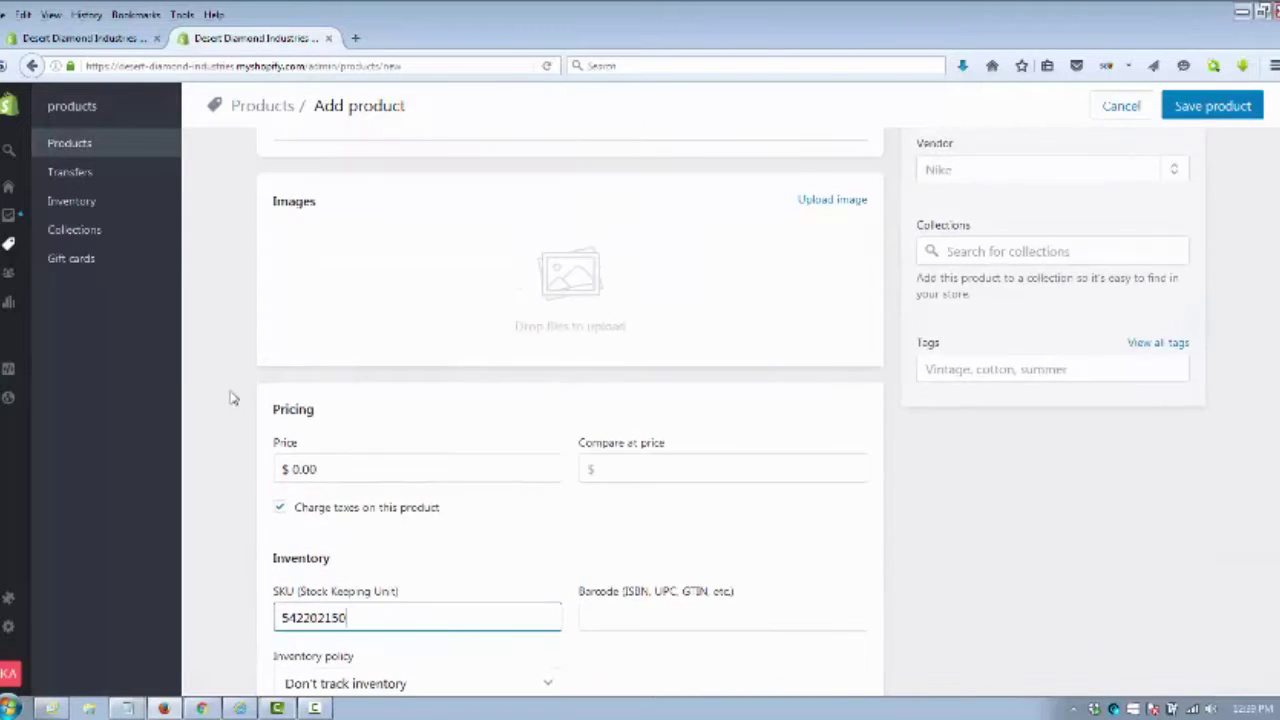
{"action": "scroll", "coordinate": [229, 398], "scroll_direction": "up", "scroll_amount": 3}
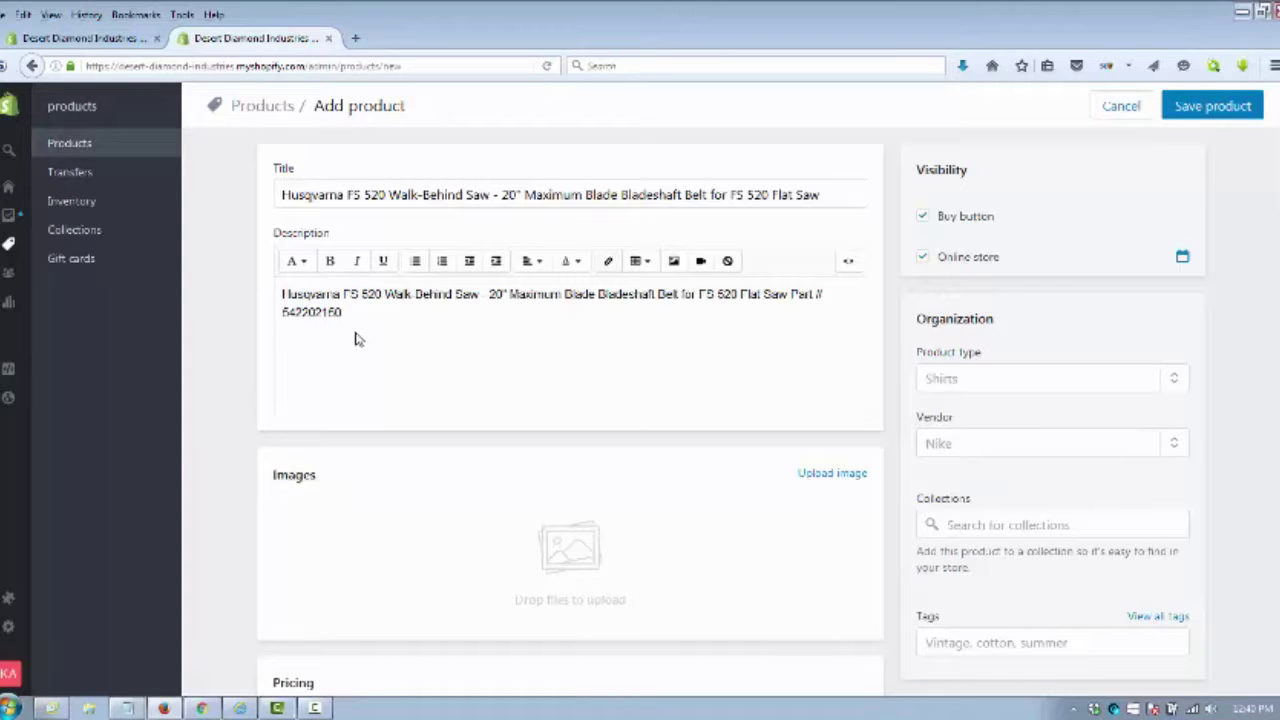
Upload the FS 500 Series saw photo twice and the FS 400 Gas Flat Saw photo.
{"action": "scroll", "coordinate": [232, 332], "scroll_direction": "down", "scroll_amount": 2}
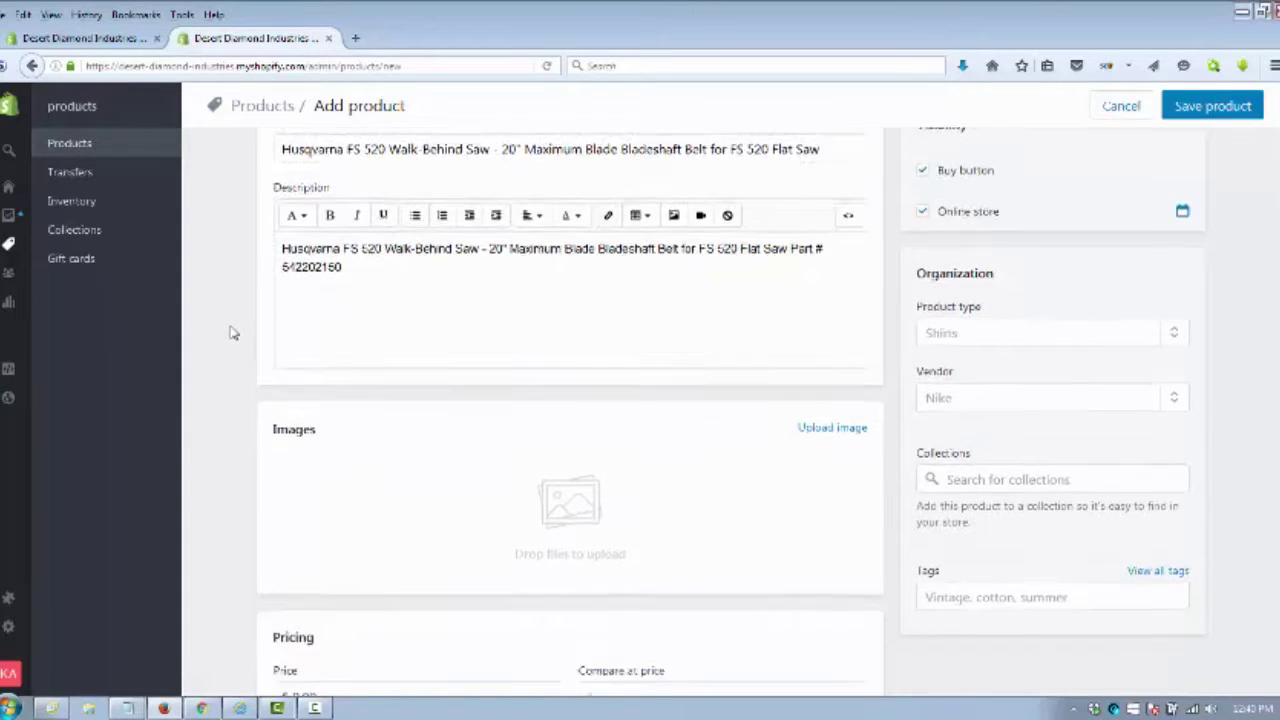
{"action": "left_click", "coordinate": [832, 290]}
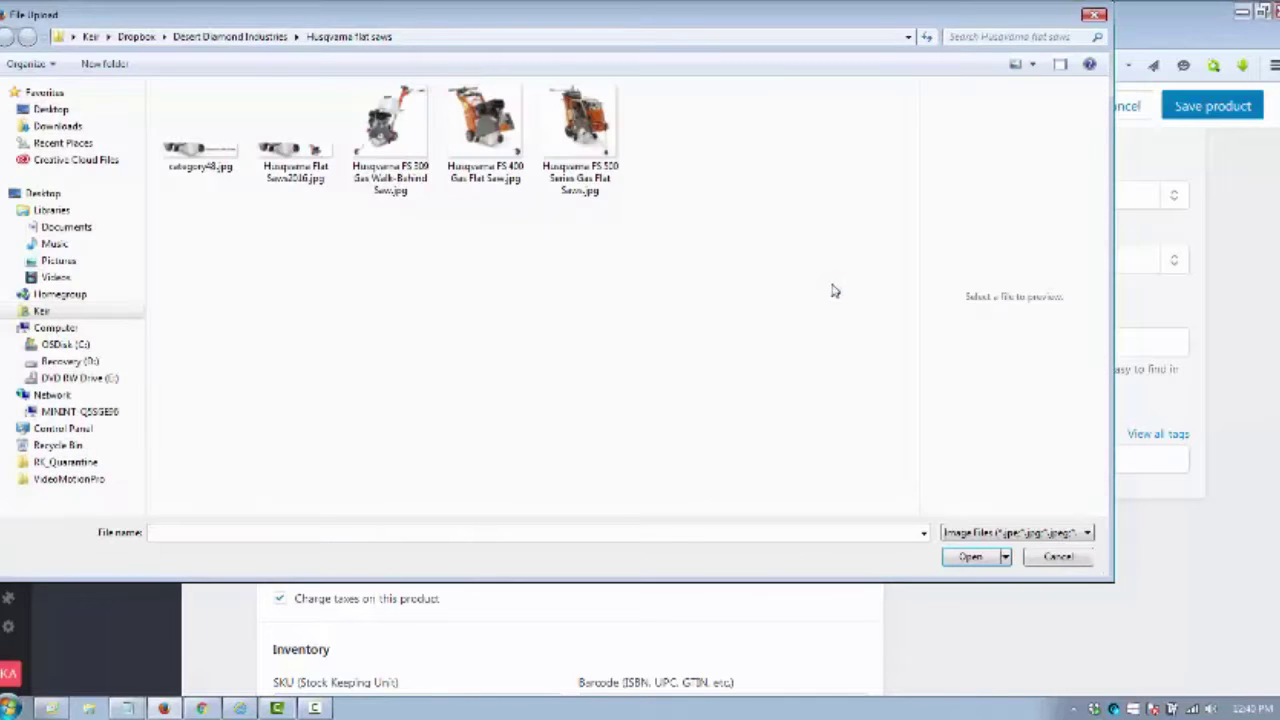
{"action": "left_click", "coordinate": [580, 140]}
{"action": "left_click", "coordinate": [965, 557]}
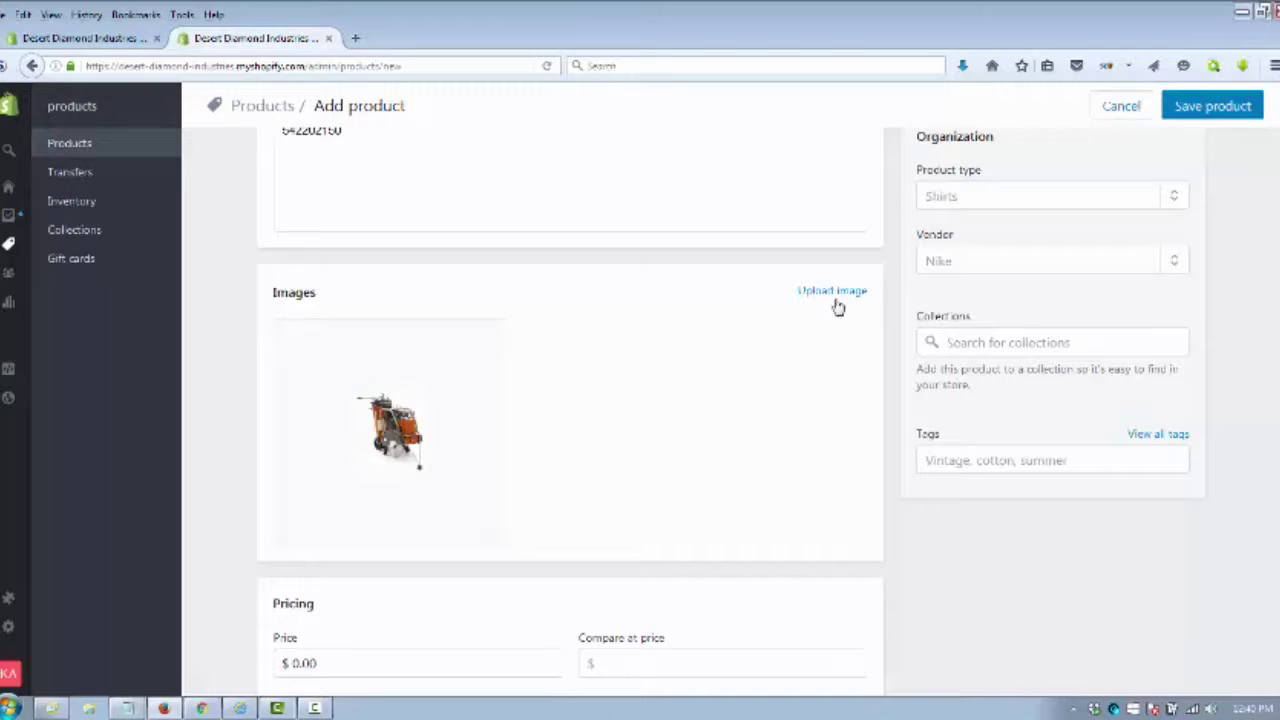
{"action": "left_click", "coordinate": [842, 298]}
{"action": "left_click", "coordinate": [590, 135]}
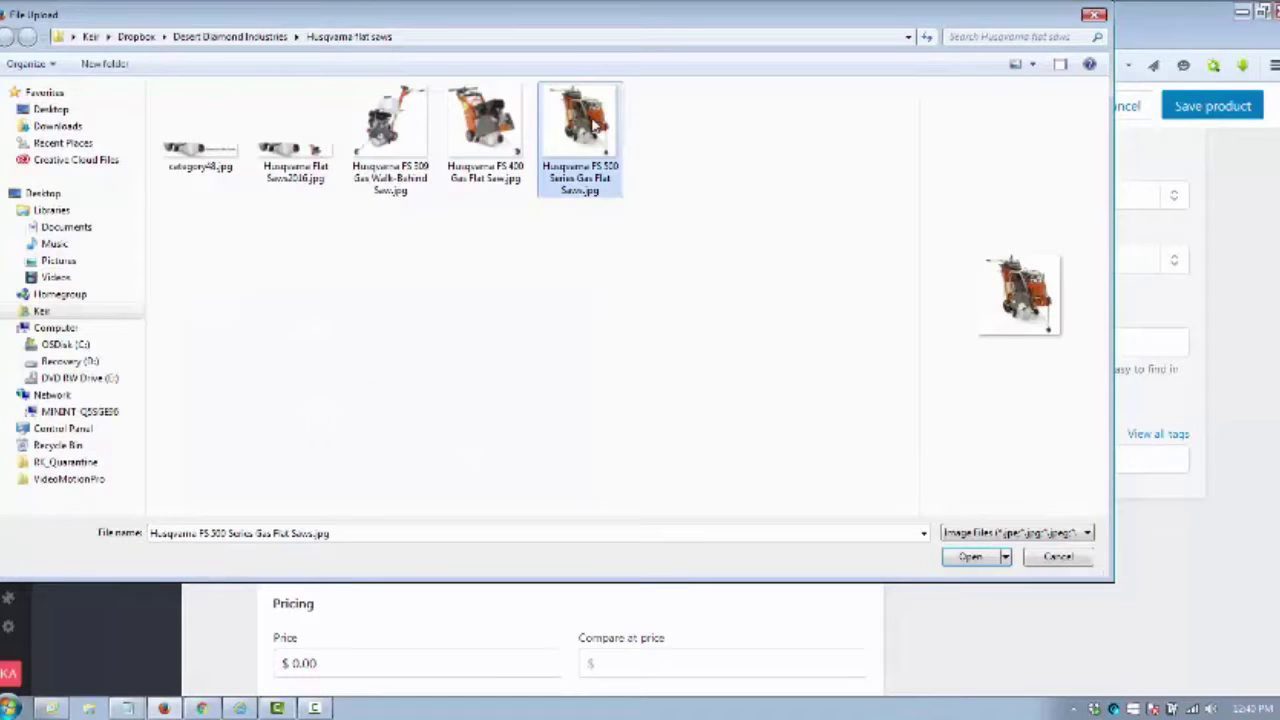
{"action": "left_click", "coordinate": [968, 566]}
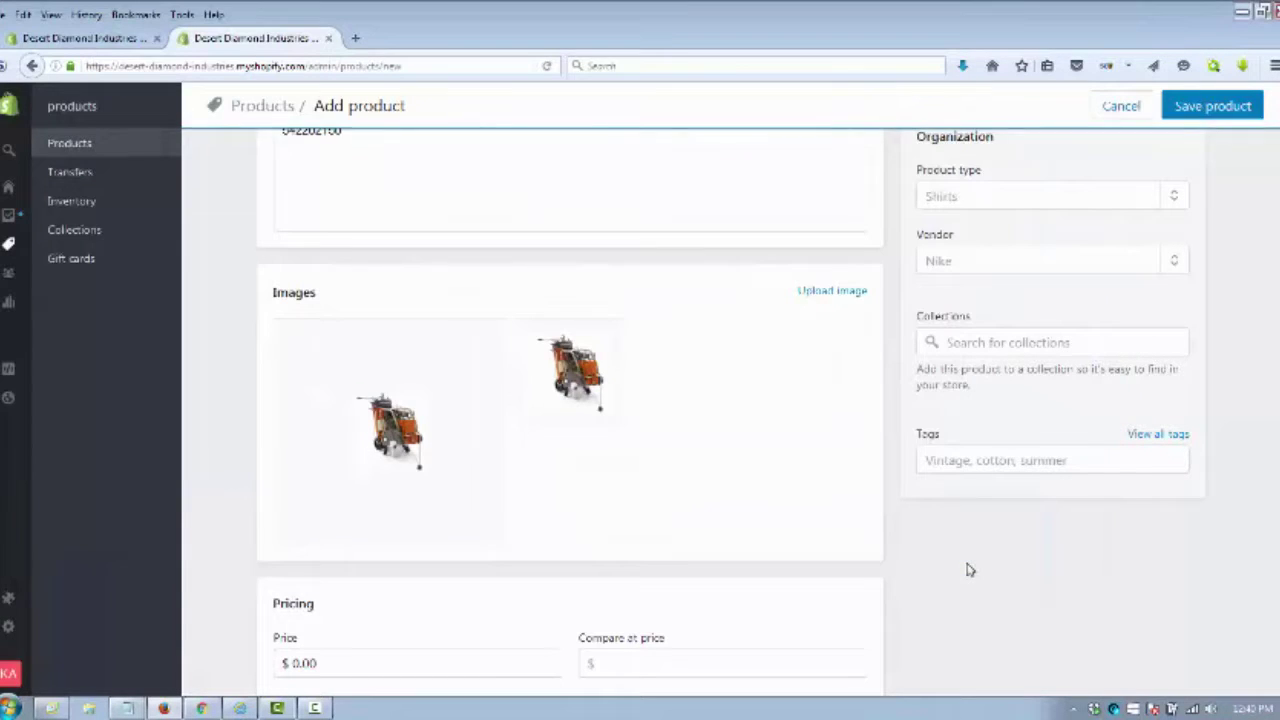
{"action": "left_click", "coordinate": [823, 292]}
{"action": "left_click", "coordinate": [497, 148]}
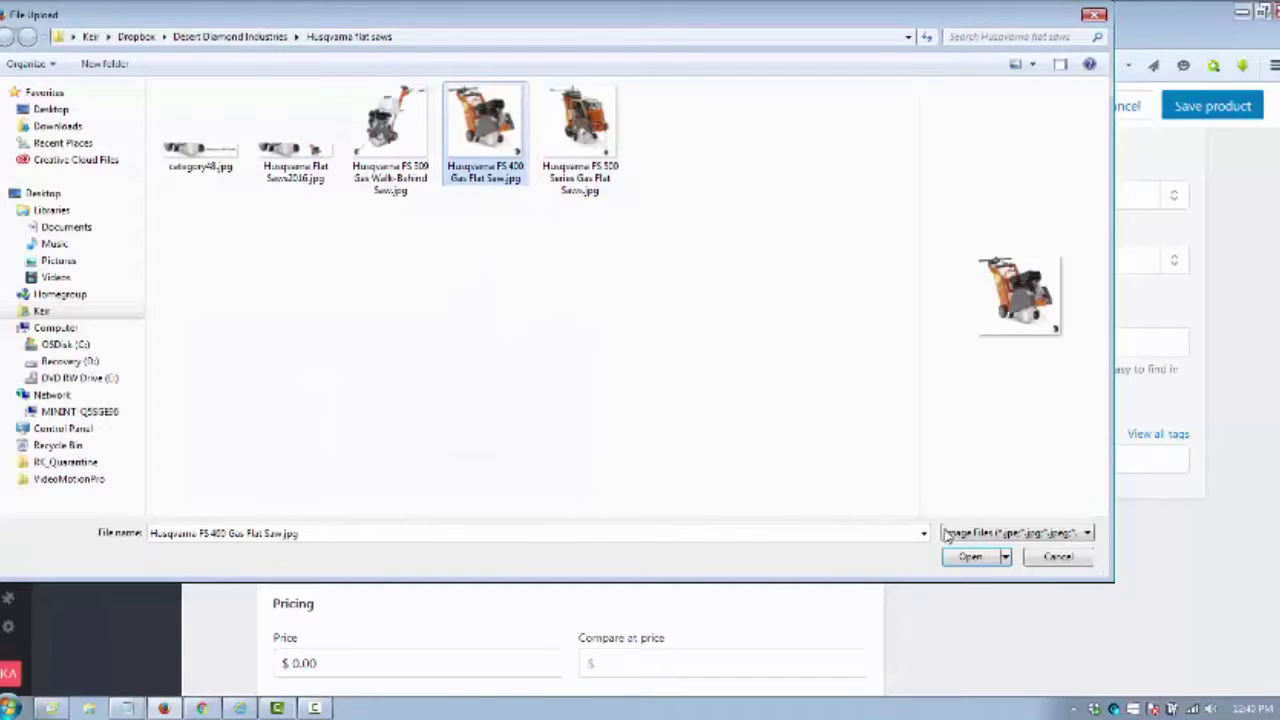
{"action": "left_click", "coordinate": [970, 557]}
Delete the two extra product images, keeping only the original saw photo.
{"action": "mouse_move", "coordinate": [585, 410]}
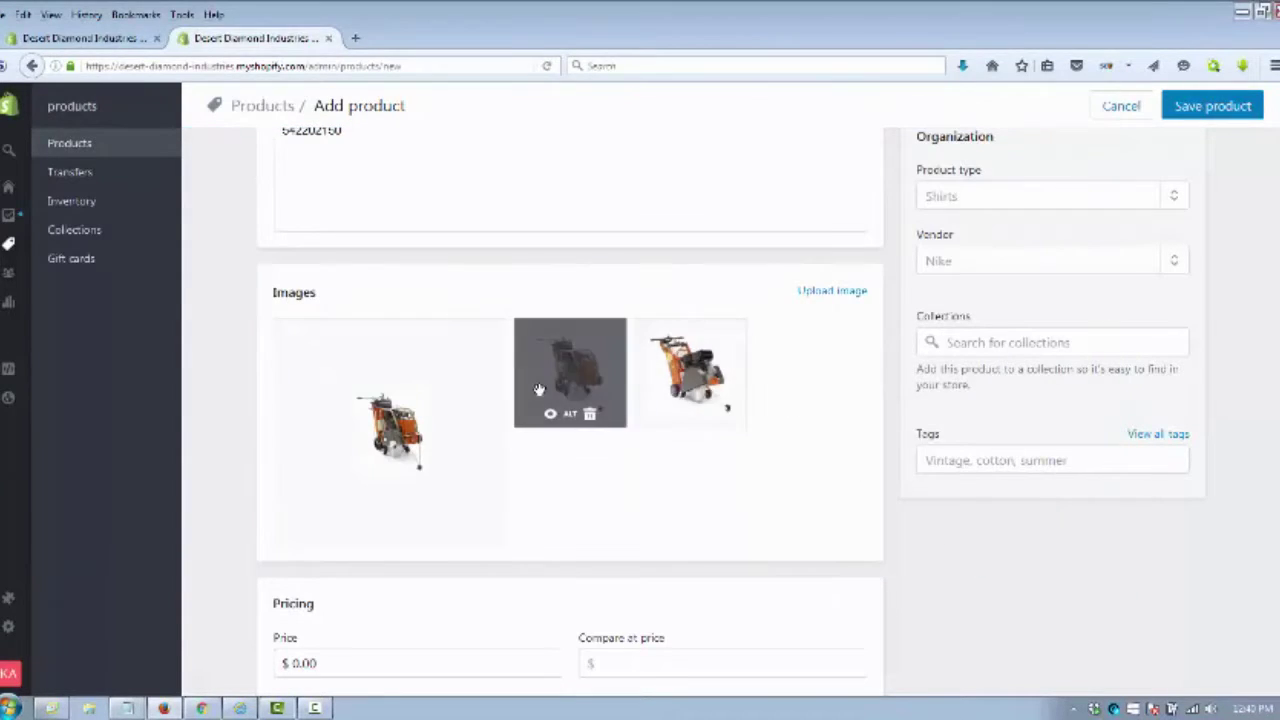
{"action": "left_click", "coordinate": [591, 416]}
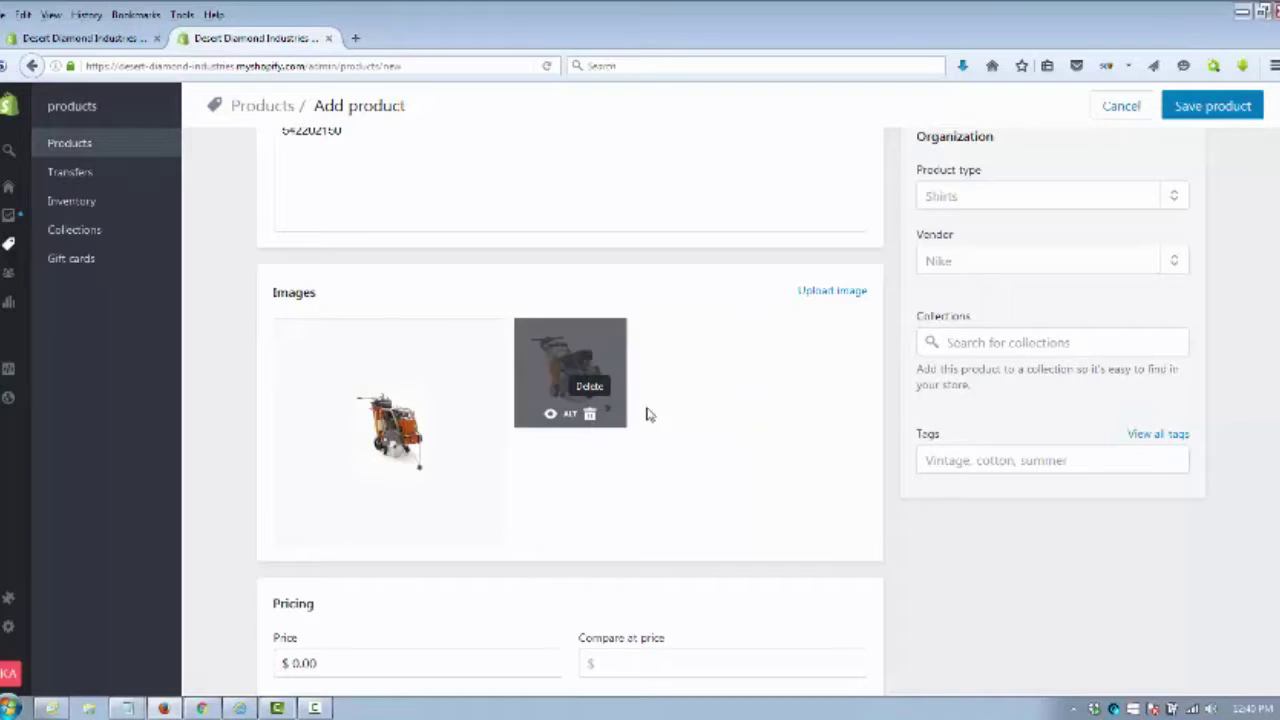
{"action": "left_click", "coordinate": [593, 418]}
{"action": "mouse_move", "coordinate": [451, 397]}
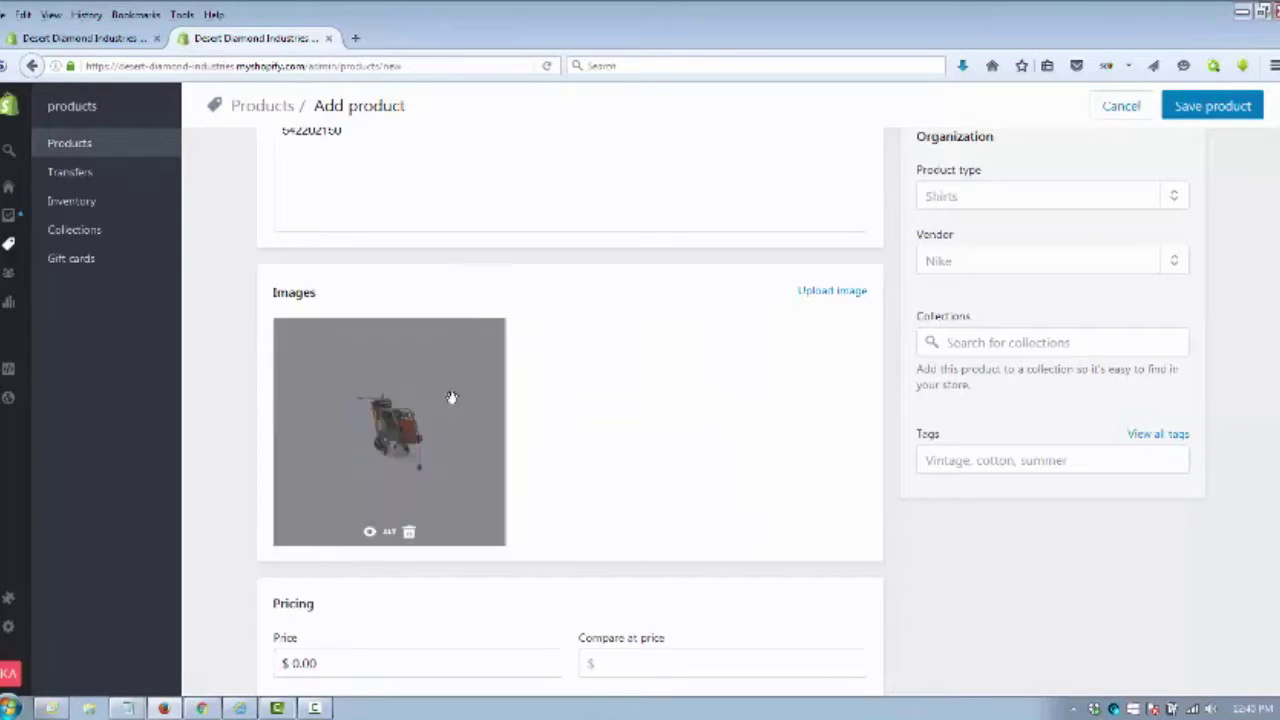
Set the product image's alt text to part number 542202150.
{"action": "left_click", "coordinate": [389, 533]}
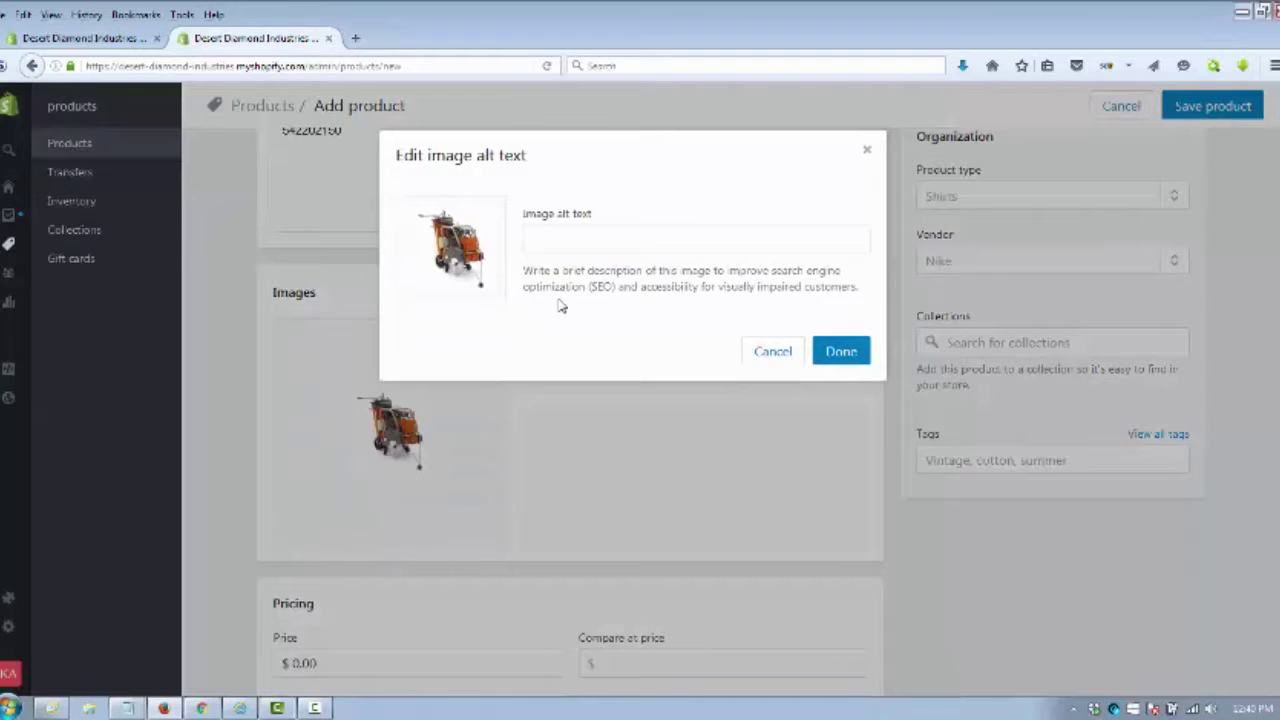
{"action": "left_click", "coordinate": [563, 243]}
{"action": "type", "text": "542202150"}
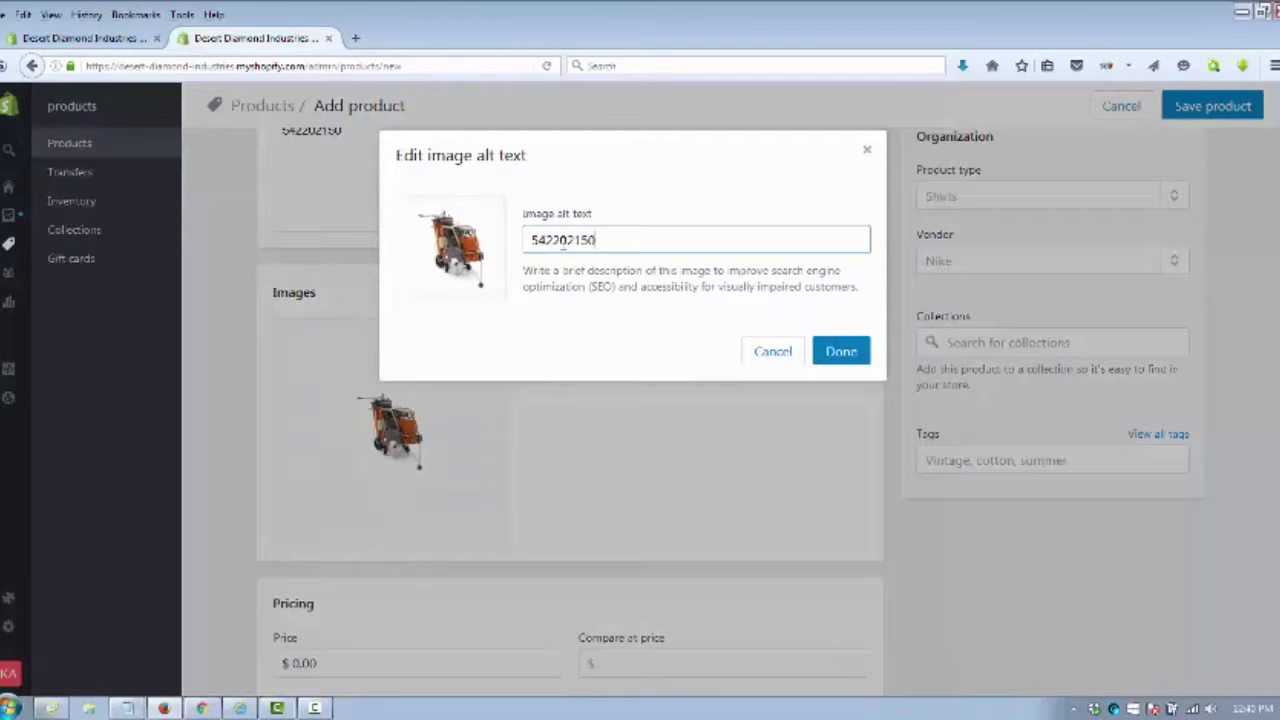
{"action": "left_click", "coordinate": [242, 423]}
{"action": "left_click", "coordinate": [838, 351]}
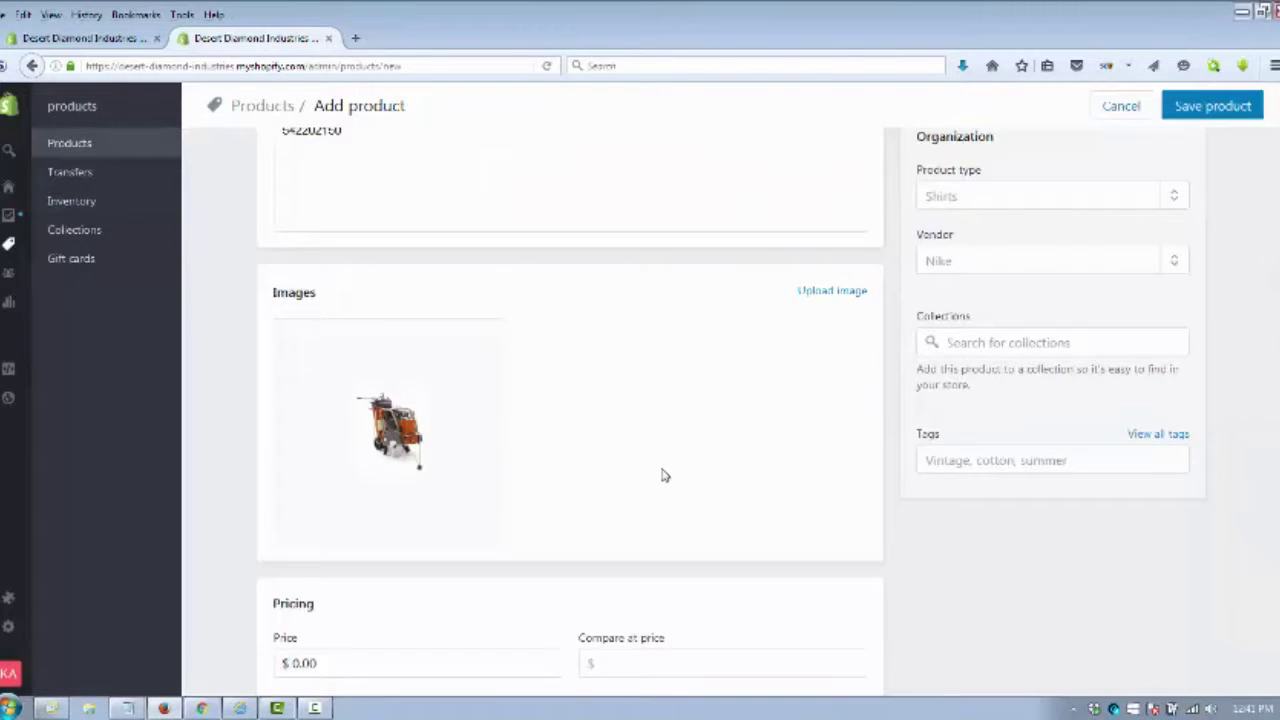
Append the full FS 520 saw-and-belt title to the image alt text.
{"action": "scroll", "coordinate": [663, 474], "scroll_direction": "up", "scroll_amount": 3}
{"action": "left_click_drag", "start_coordinate": [845, 195], "coordinate": [251, 198]}
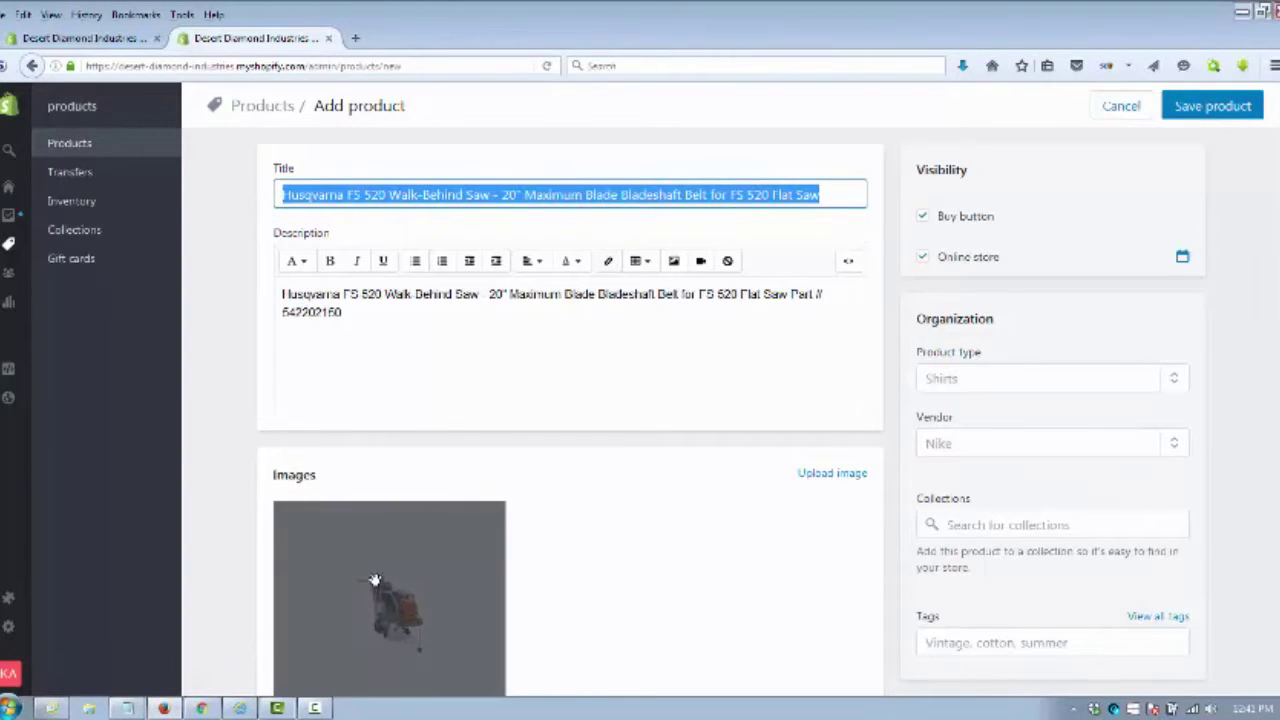
{"action": "scroll", "coordinate": [372, 585], "scroll_direction": "down", "scroll_amount": 3}
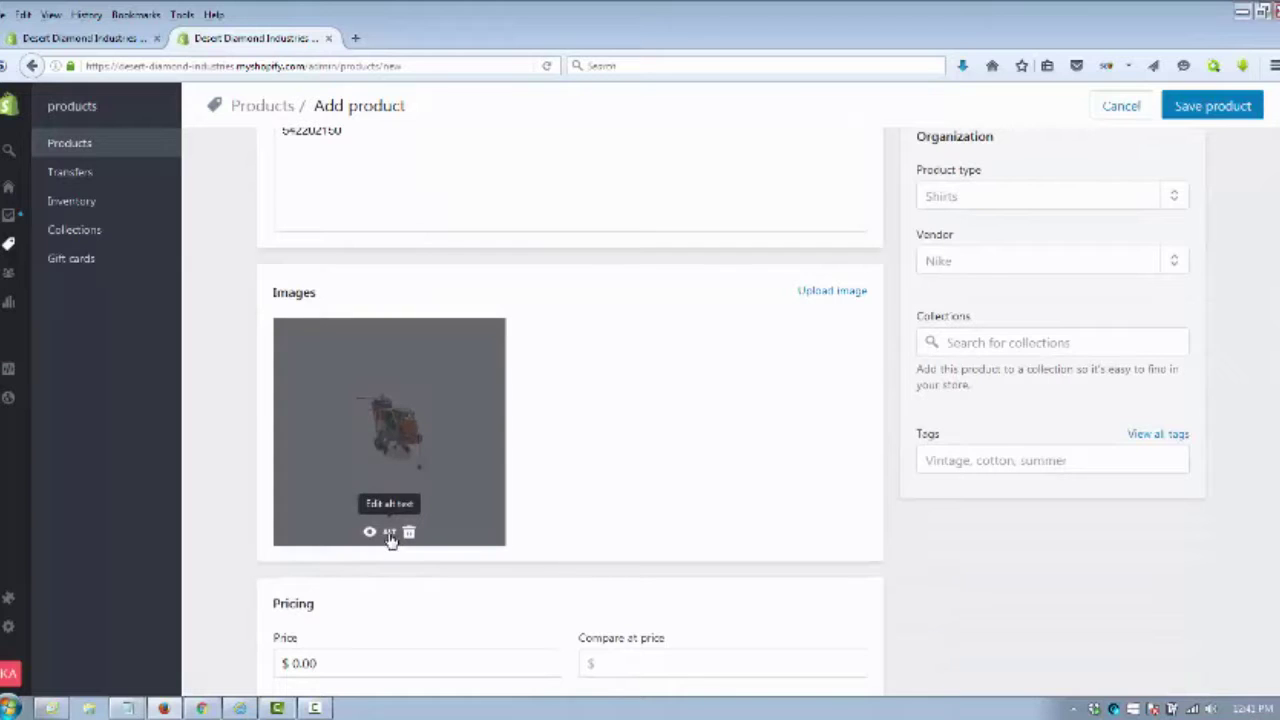
{"action": "left_click", "coordinate": [390, 534]}
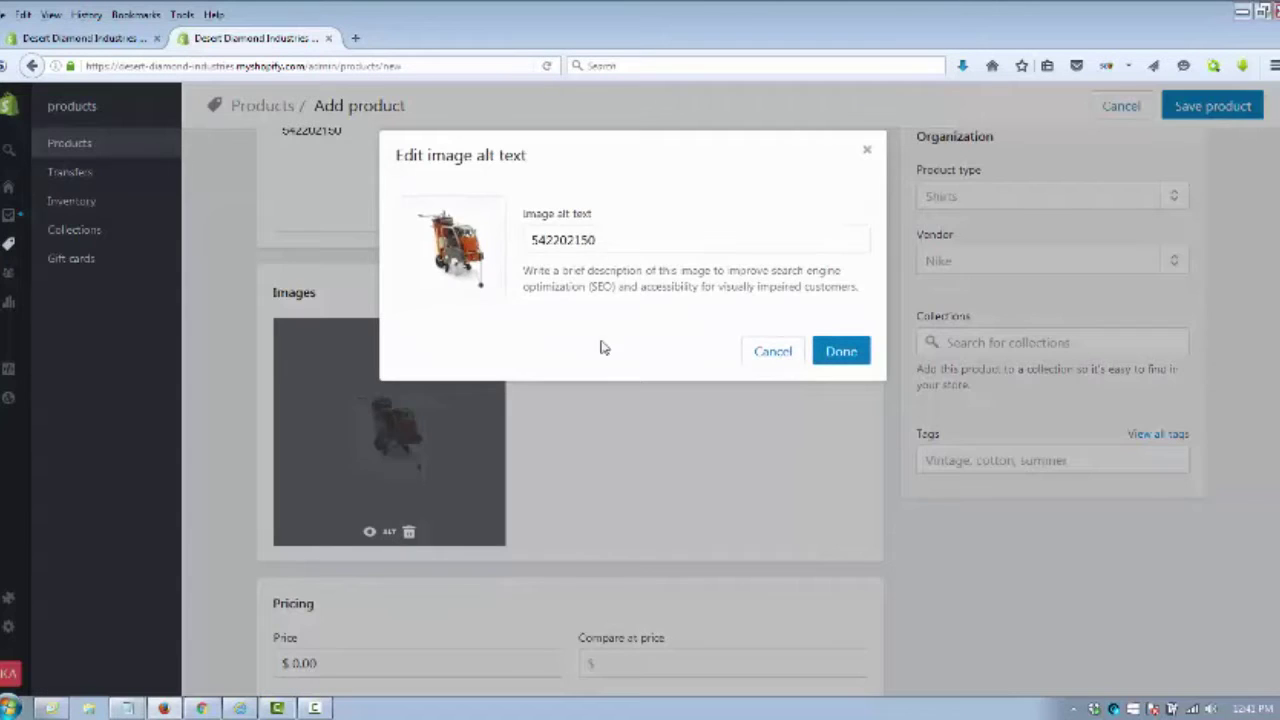
{"action": "left_click", "coordinate": [640, 234]}
{"action": "key", "text": "ctrl+v"}
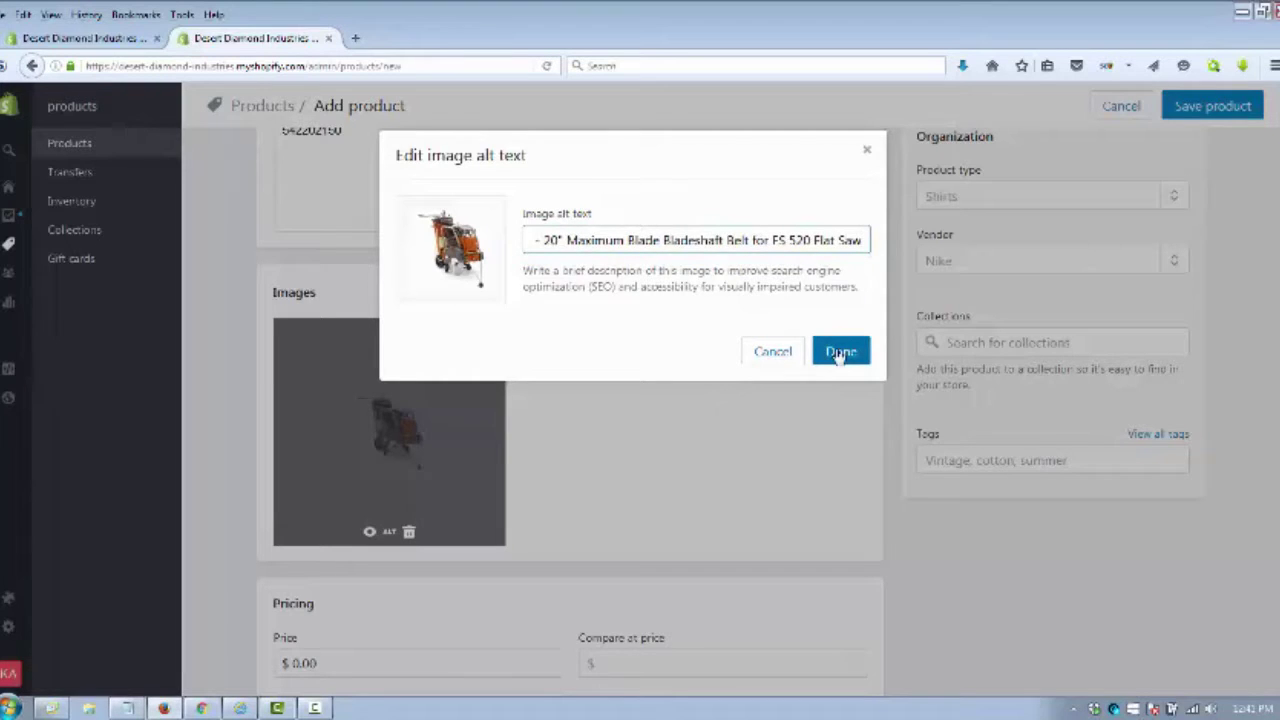
{"action": "left_click", "coordinate": [840, 354]}
Look up the part's price in the notes and set Price to 63.
{"action": "scroll", "coordinate": [270, 458], "scroll_direction": "down", "scroll_amount": 3}
{"action": "scroll", "coordinate": [240, 445], "scroll_direction": "down", "scroll_amount": 2}
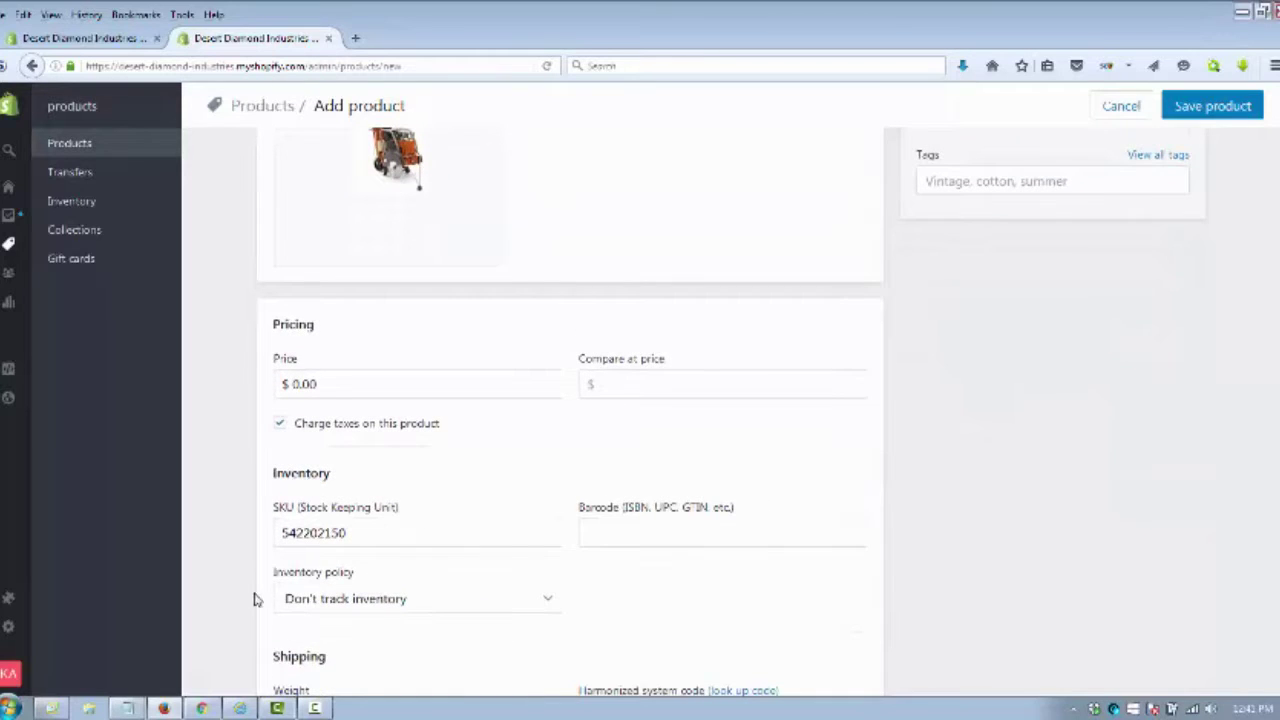
{"action": "left_click", "coordinate": [127, 708]}
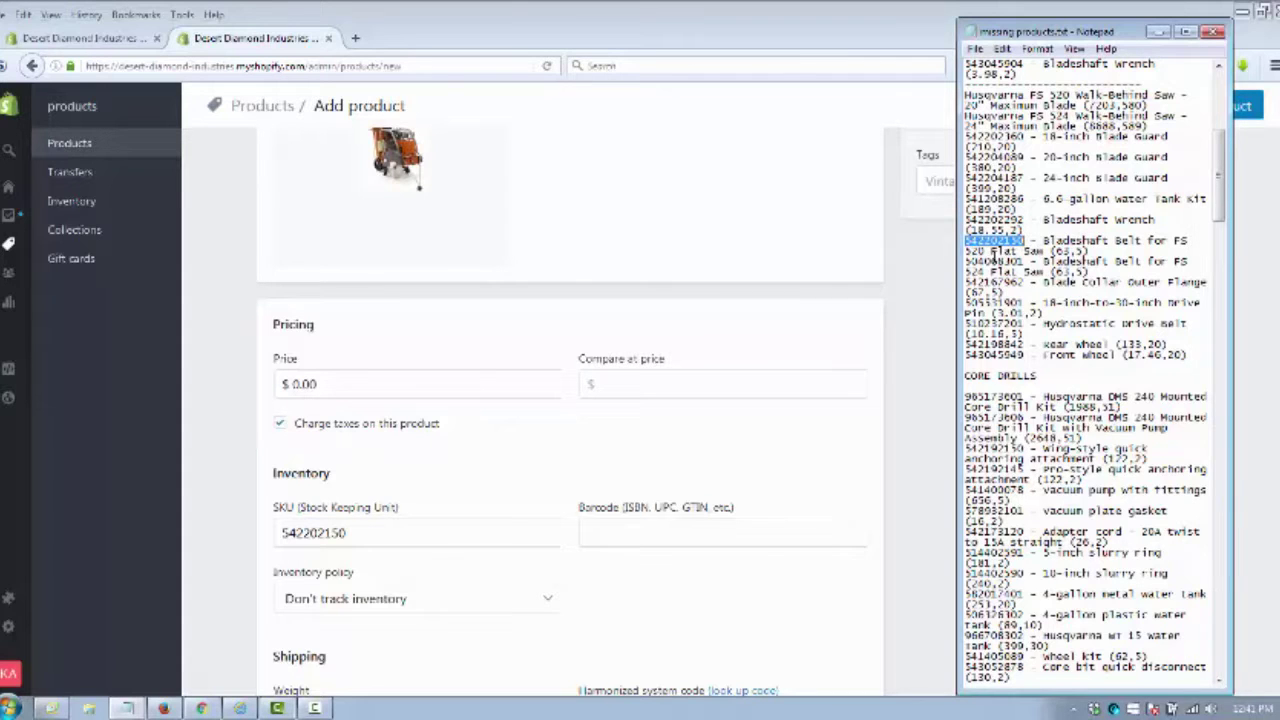
{"action": "left_click", "coordinate": [396, 384]}
{"action": "key", "text": "ctrl+a"}
{"action": "type", "text": "63"}
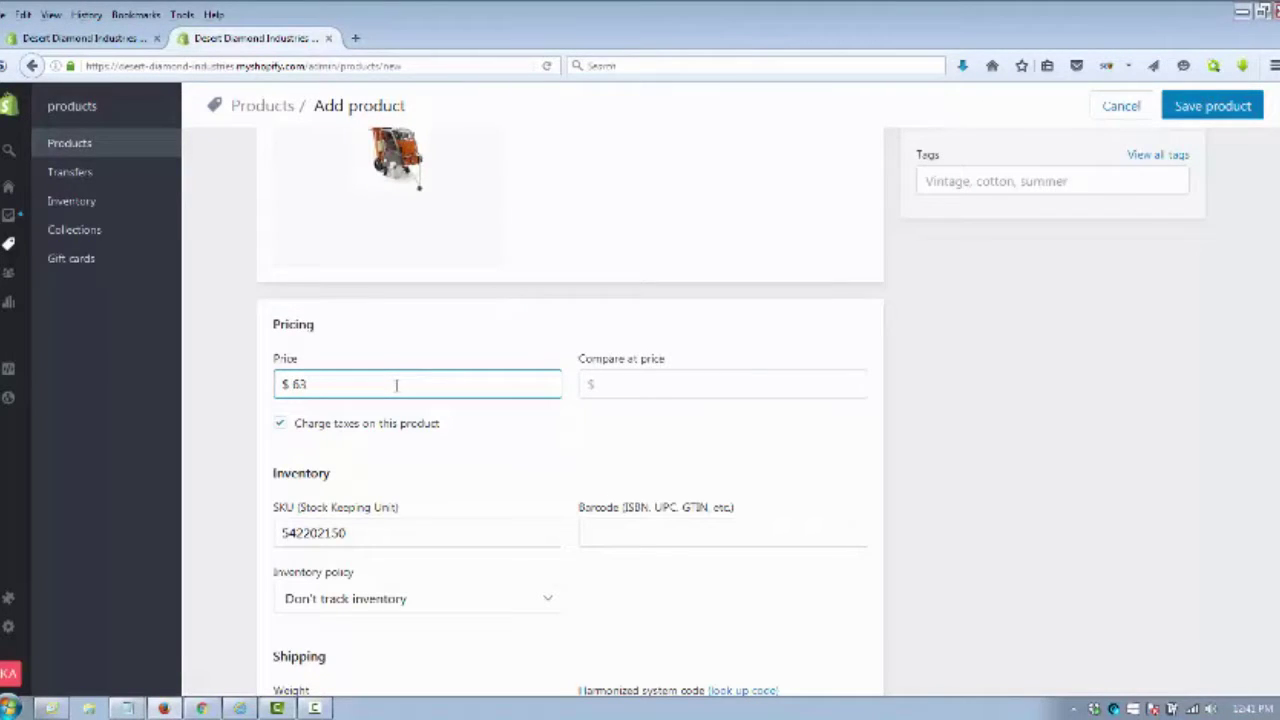
{"action": "left_click", "coordinate": [252, 397]}
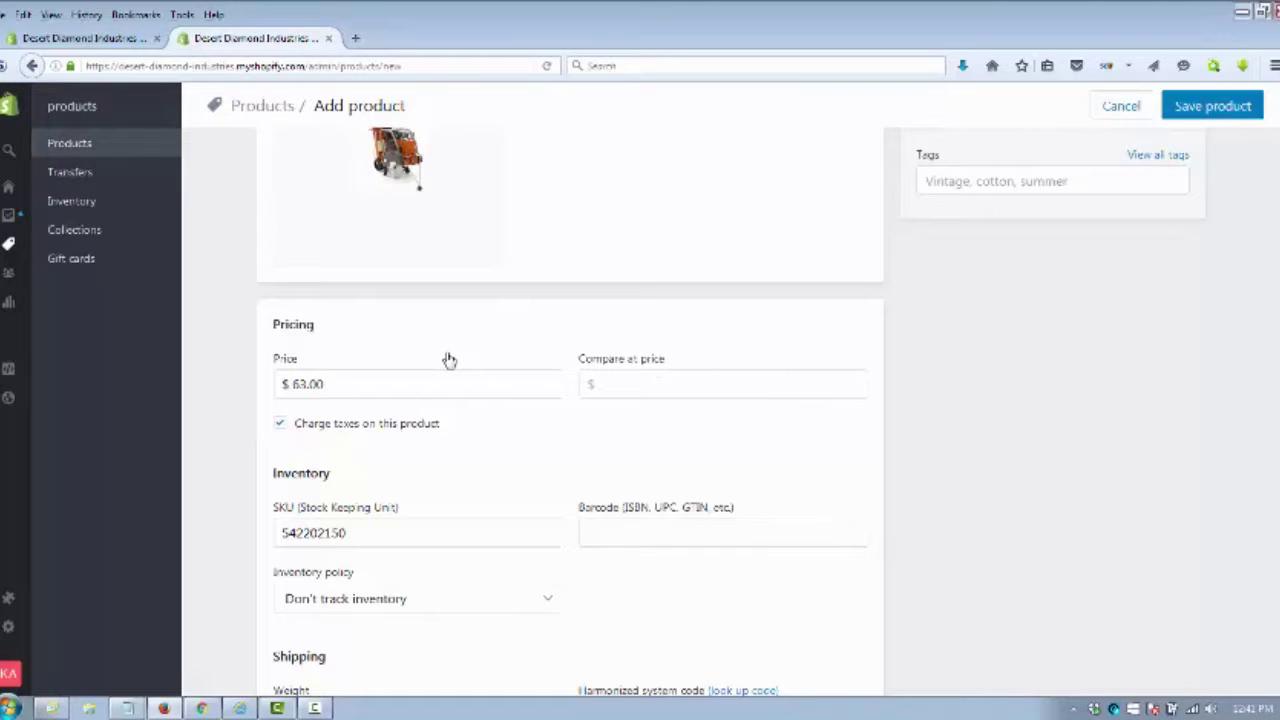
{"action": "scroll", "coordinate": [480, 343], "scroll_direction": "down", "scroll_amount": 2}
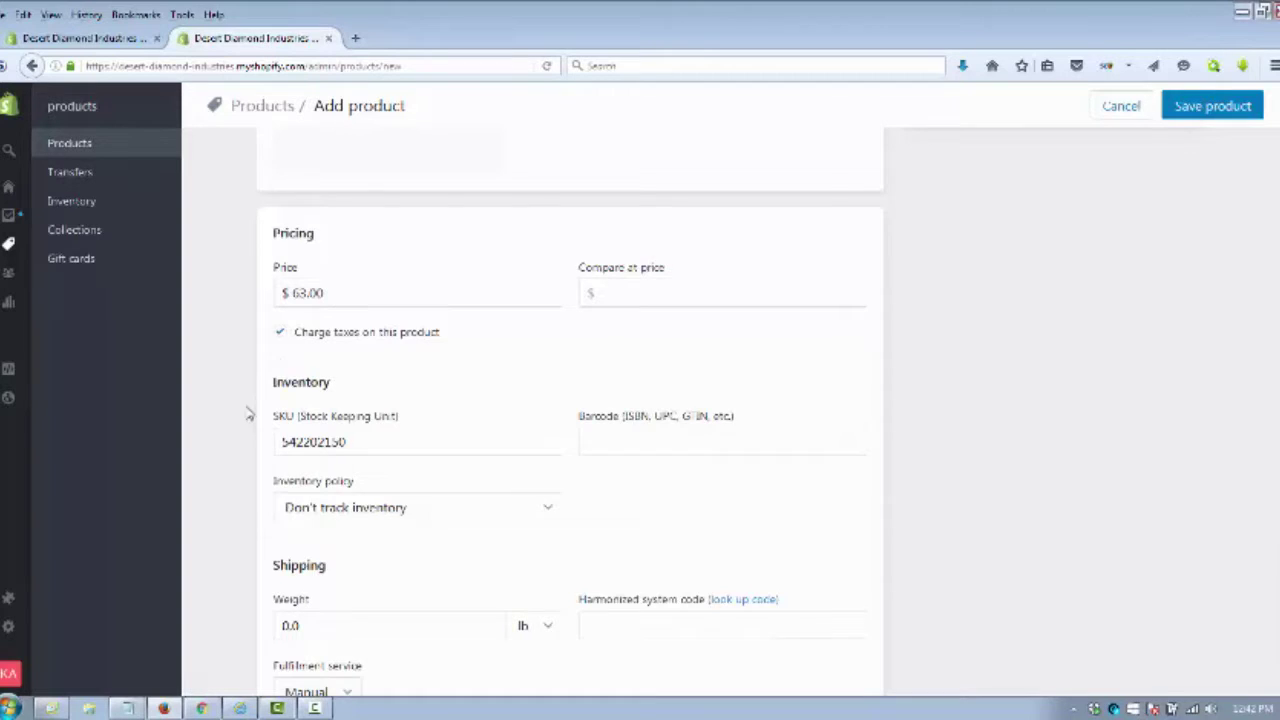
{"action": "scroll", "coordinate": [249, 414], "scroll_direction": "down", "scroll_amount": 2}
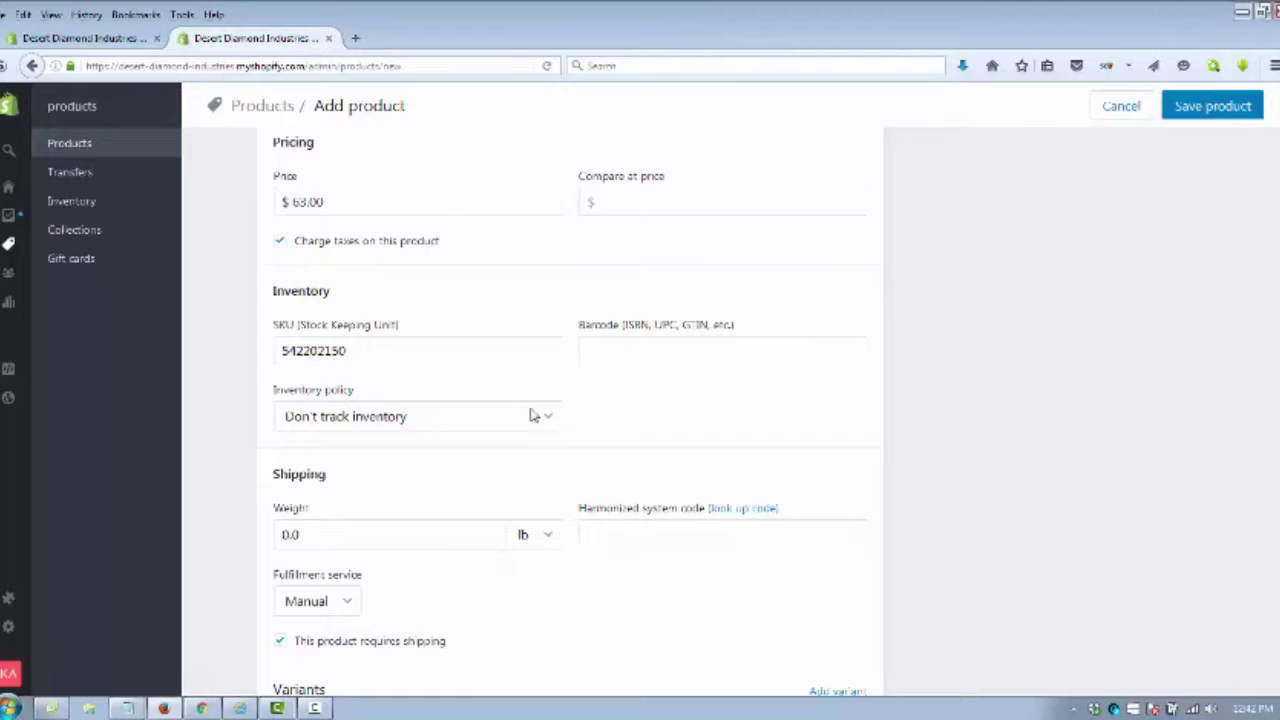
{"action": "left_click", "coordinate": [435, 423]}
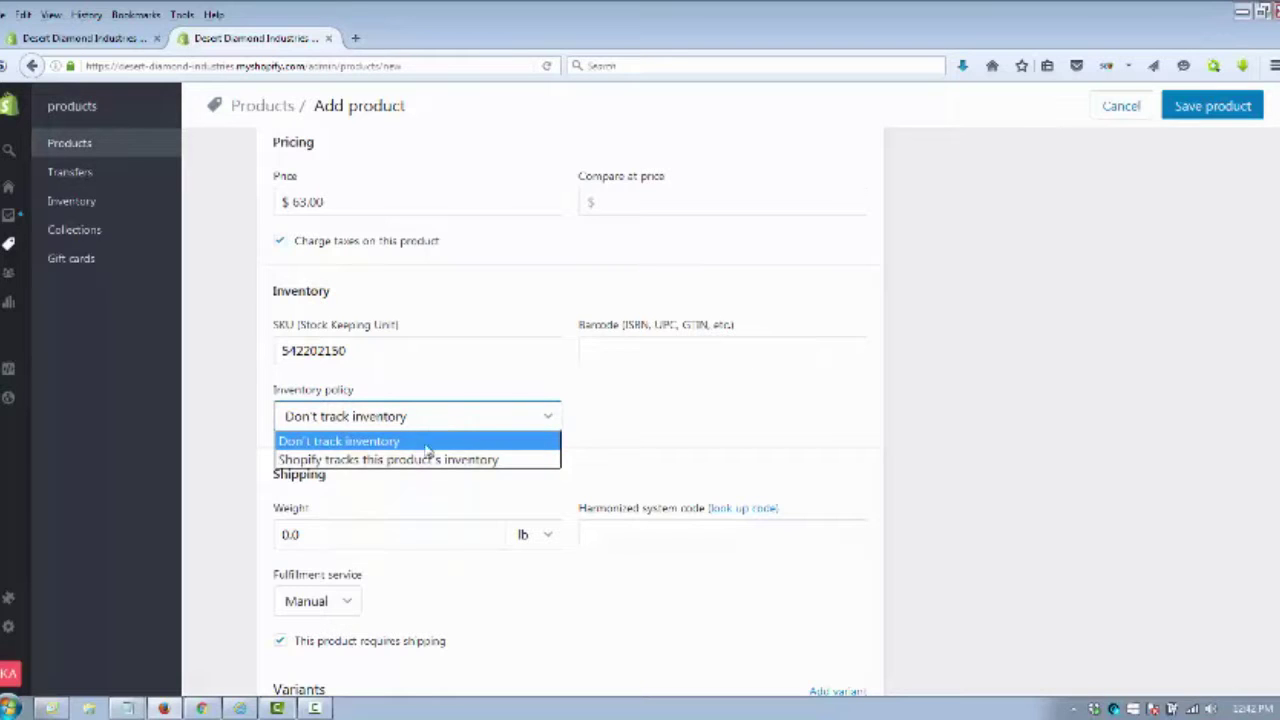
{"action": "left_click", "coordinate": [364, 447]}
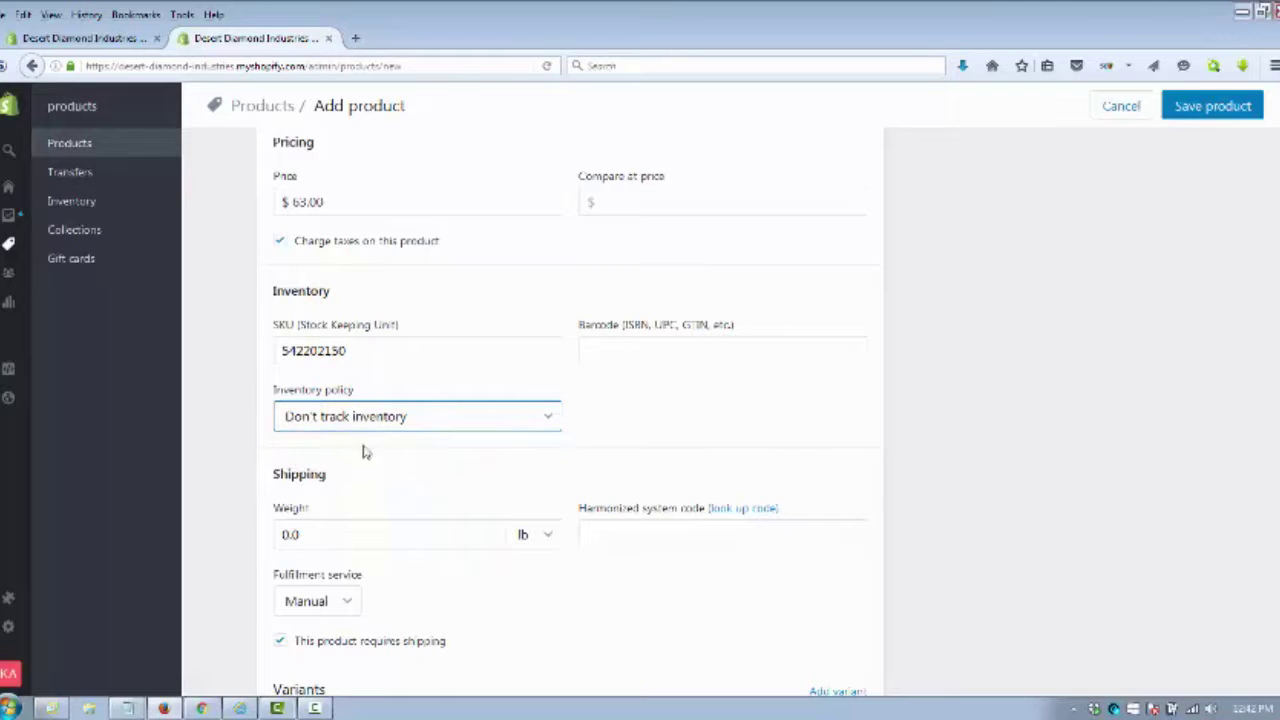
{"action": "left_click", "coordinate": [250, 418]}
{"action": "scroll", "coordinate": [250, 418], "scroll_direction": "down", "scroll_amount": 3}
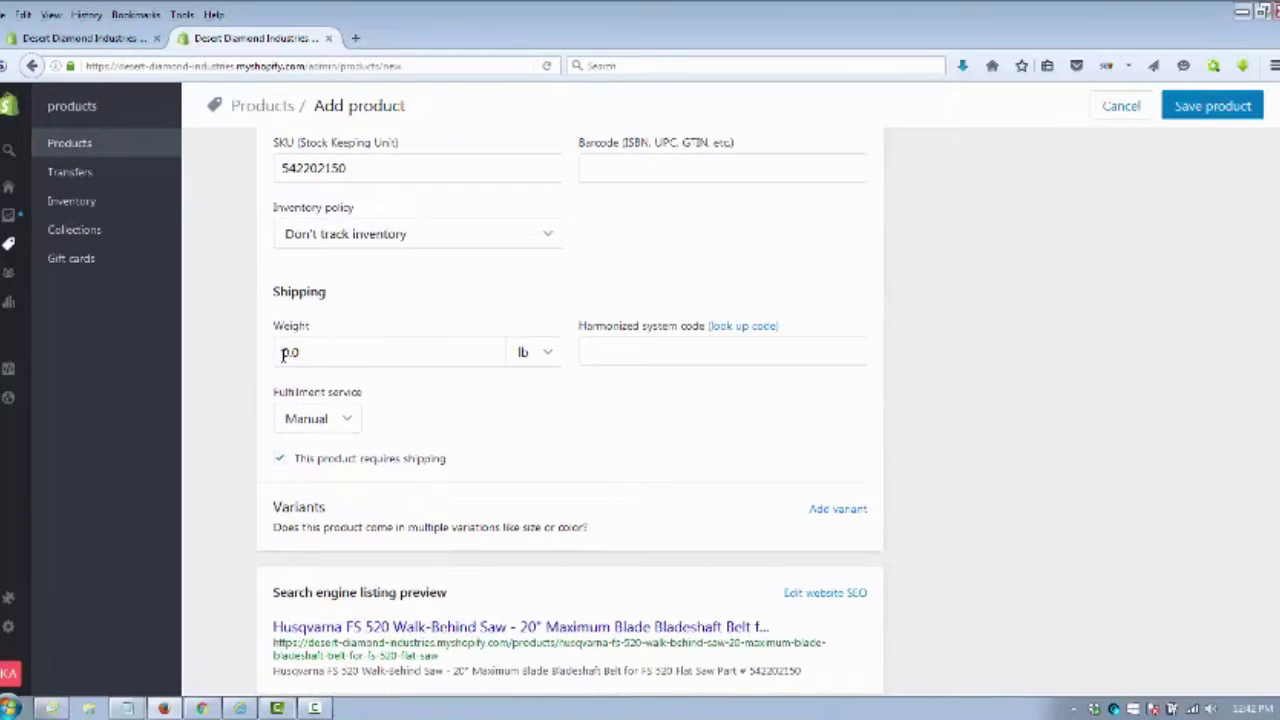
{"action": "double_click", "coordinate": [324, 352]}
{"action": "left_click", "coordinate": [326, 352]}
{"action": "type", "text": "100"}
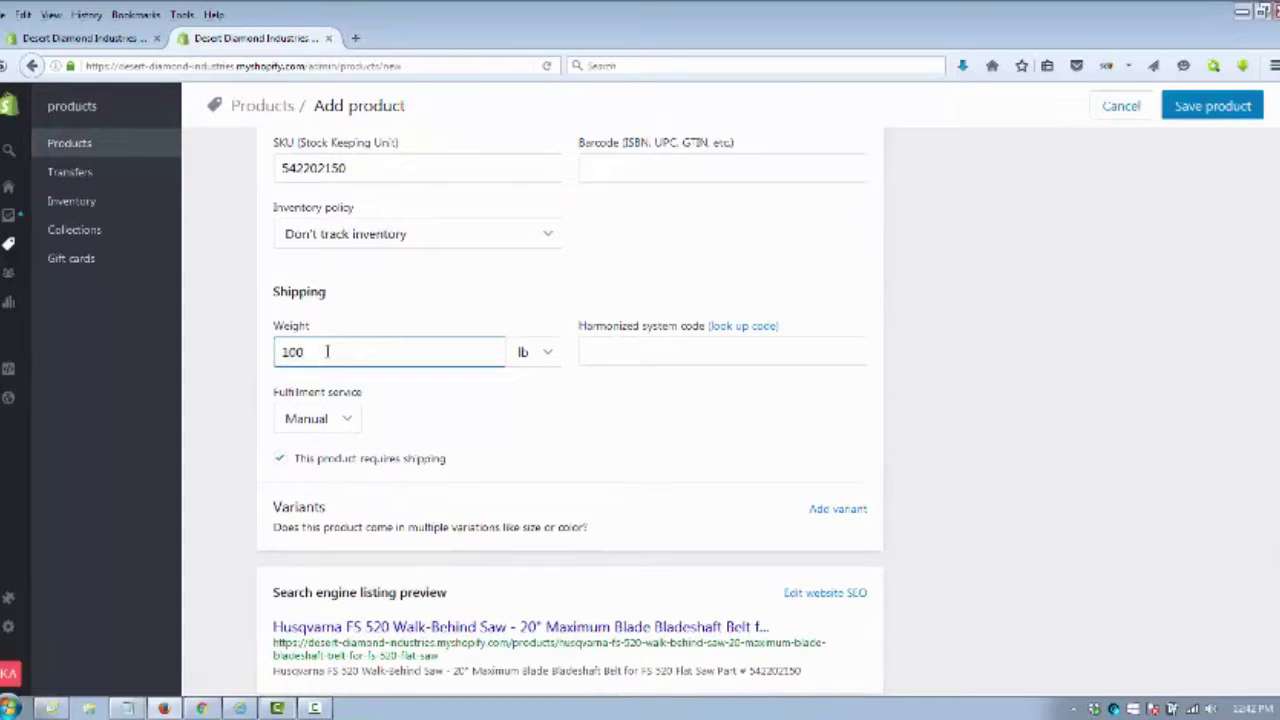
{"action": "left_click", "coordinate": [233, 339]}
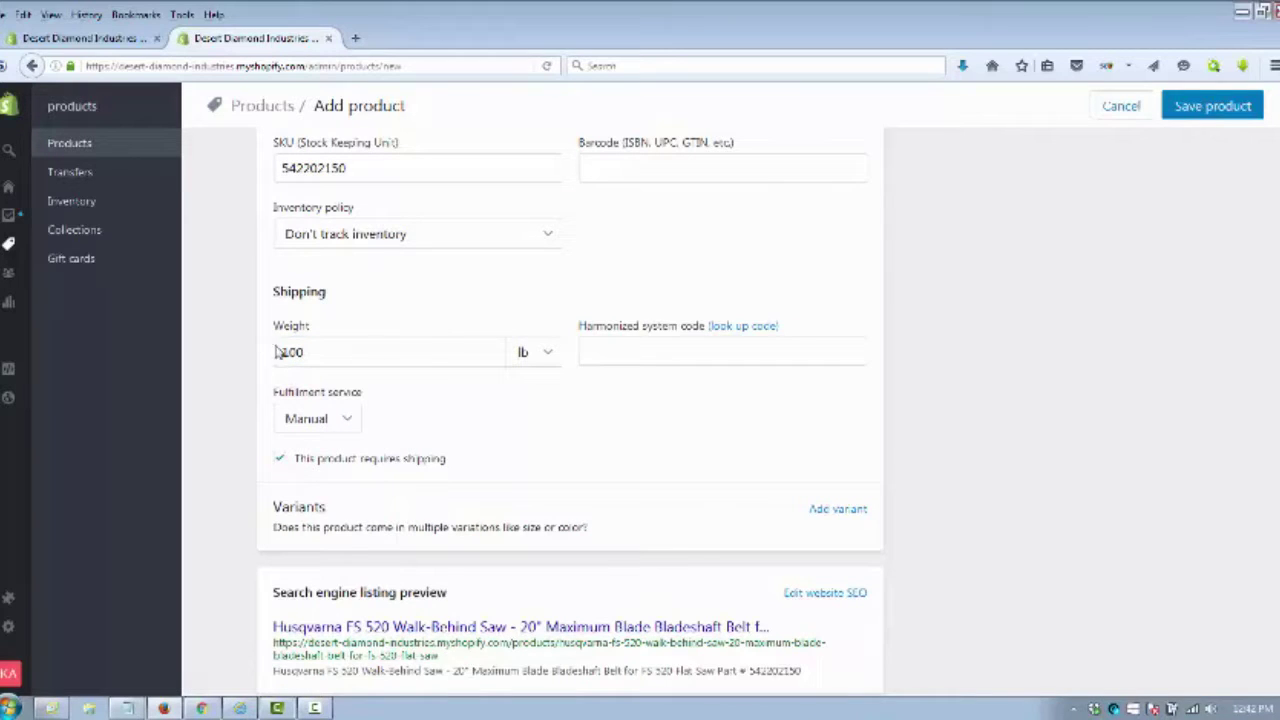
{"action": "left_click", "coordinate": [406, 356]}
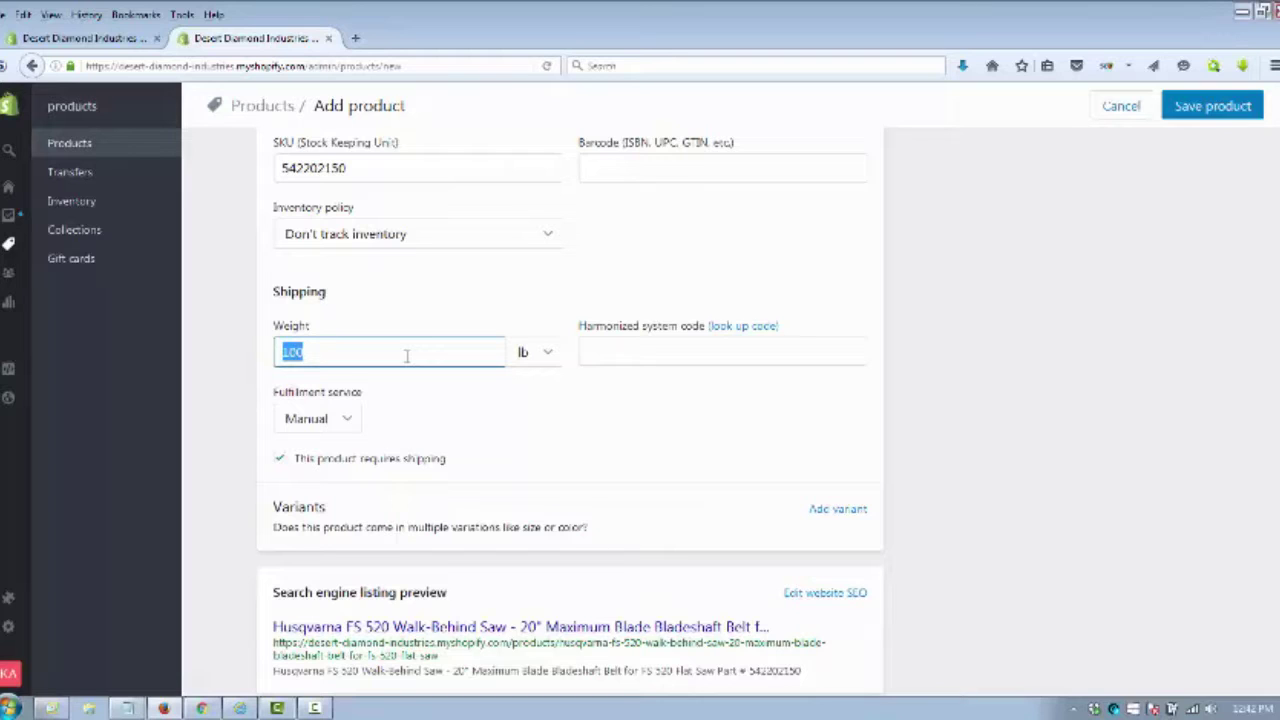
{"action": "type", "text": "15"}
{"action": "type", "text": "0"}
{"action": "left_click", "coordinate": [256, 381]}
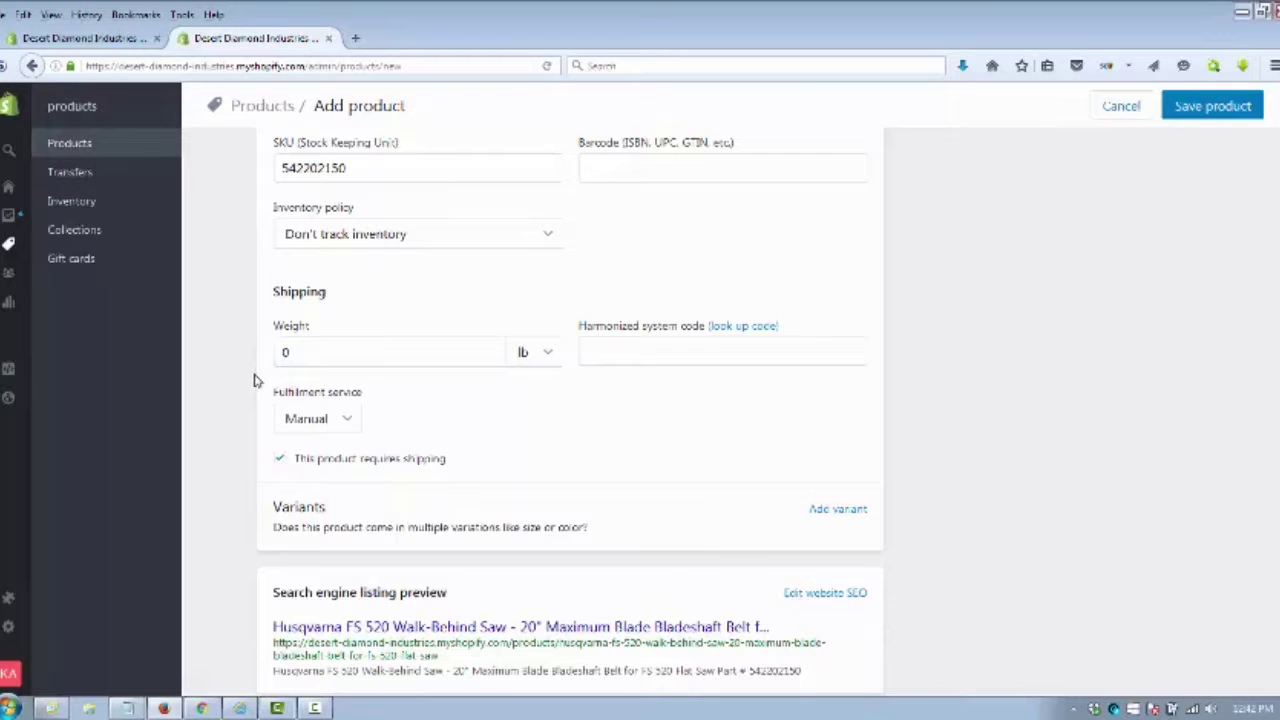
{"action": "scroll", "coordinate": [231, 396], "scroll_direction": "down", "scroll_amount": 2}
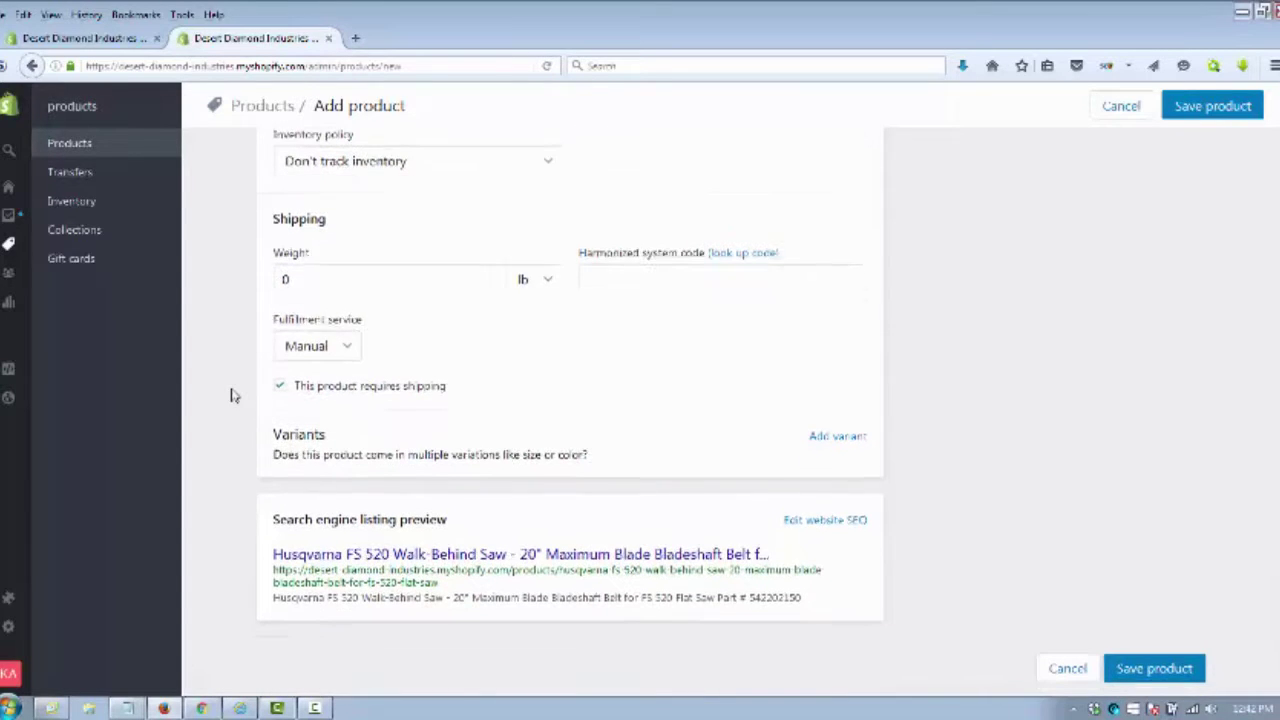
{"action": "left_click", "coordinate": [350, 345]}
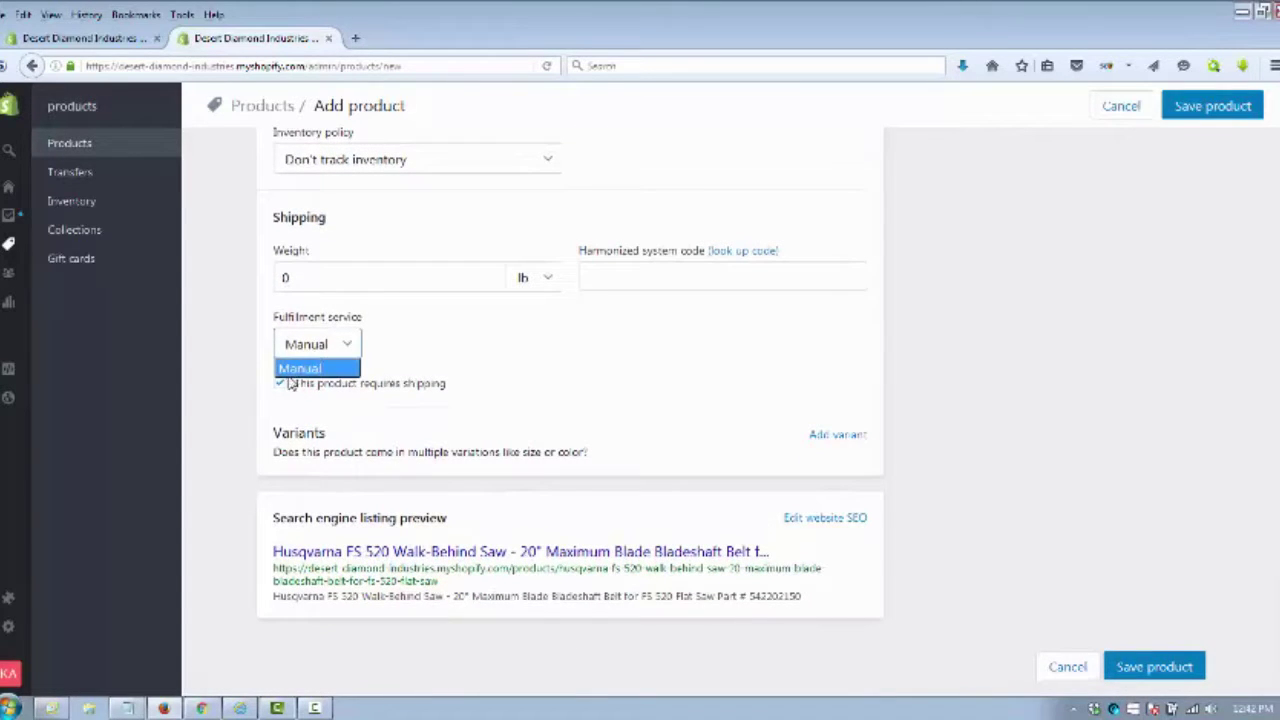
{"action": "left_click", "coordinate": [320, 371]}
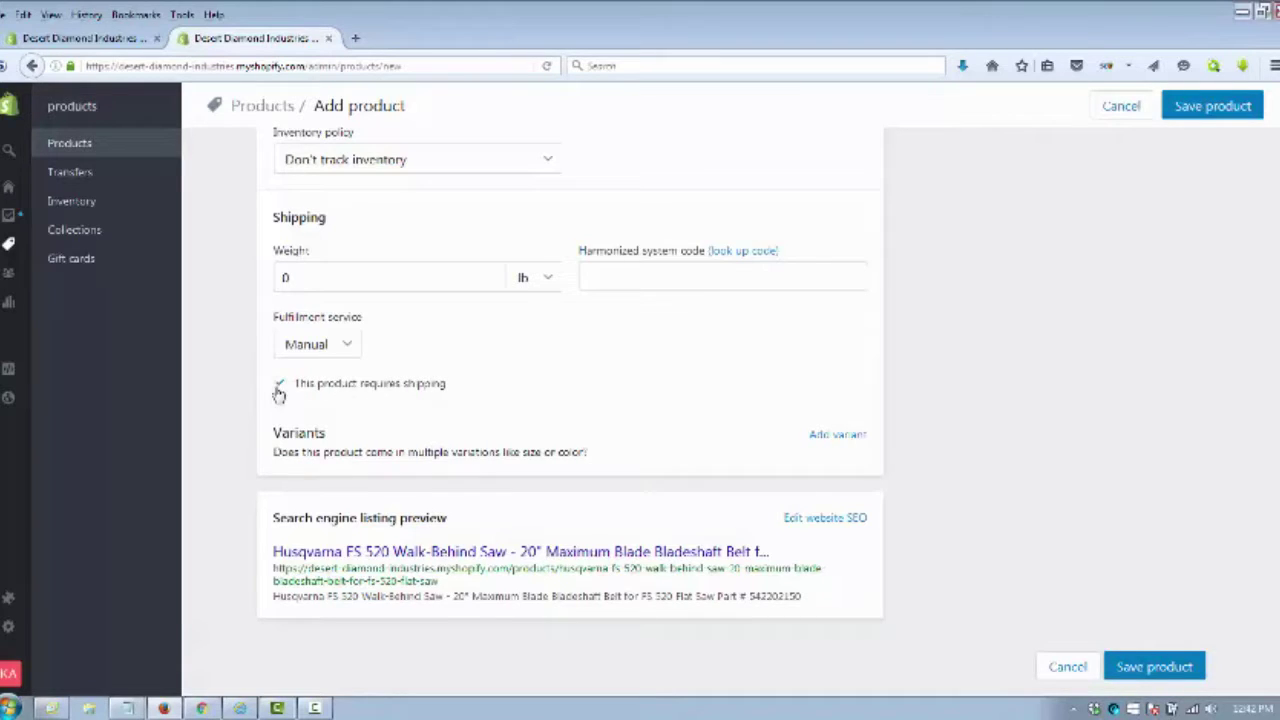
Add a Size option with two title-based values ending in blue and green.
{"action": "left_click", "coordinate": [828, 437]}
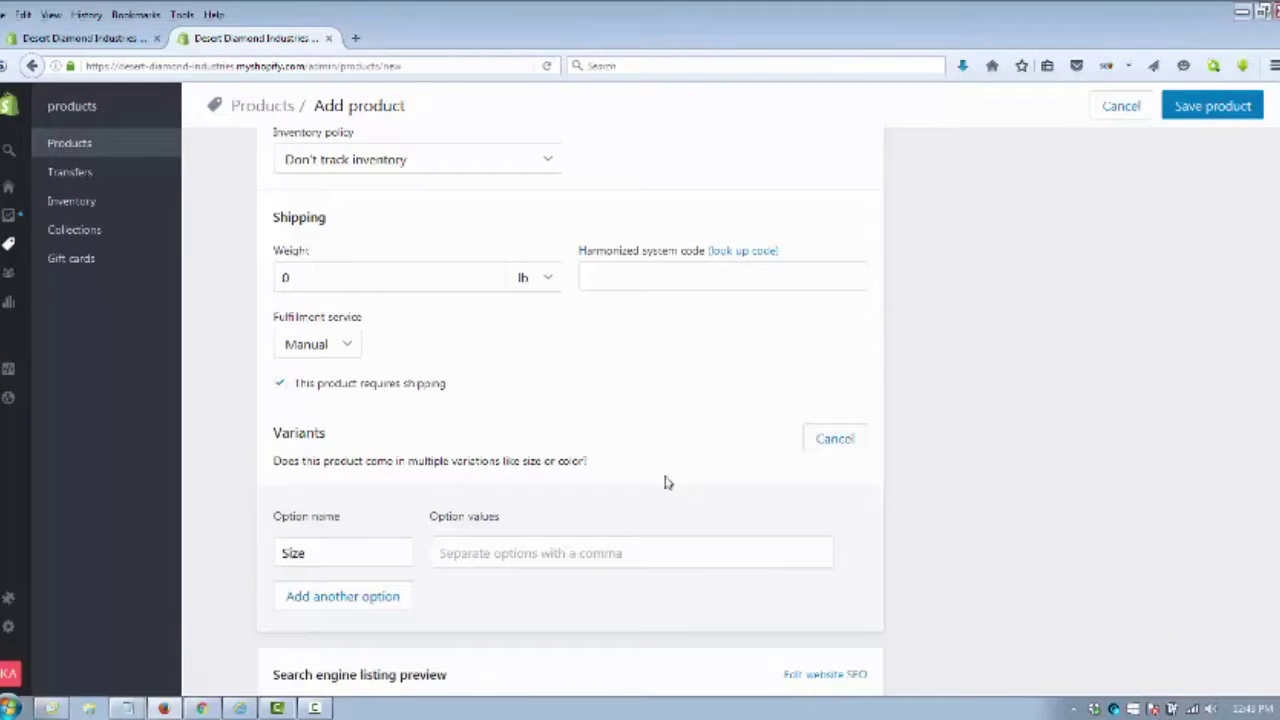
{"action": "key", "text": "ctrl+v"}
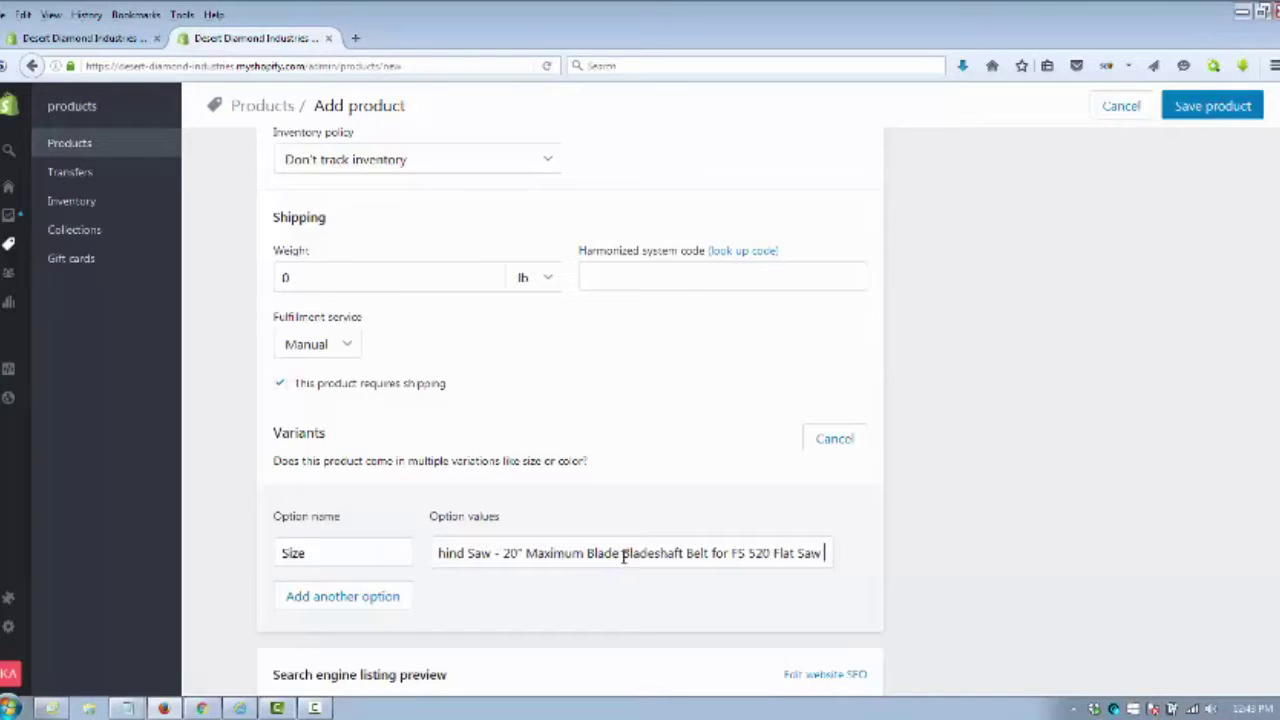
{"action": "type", "text": "blue"}
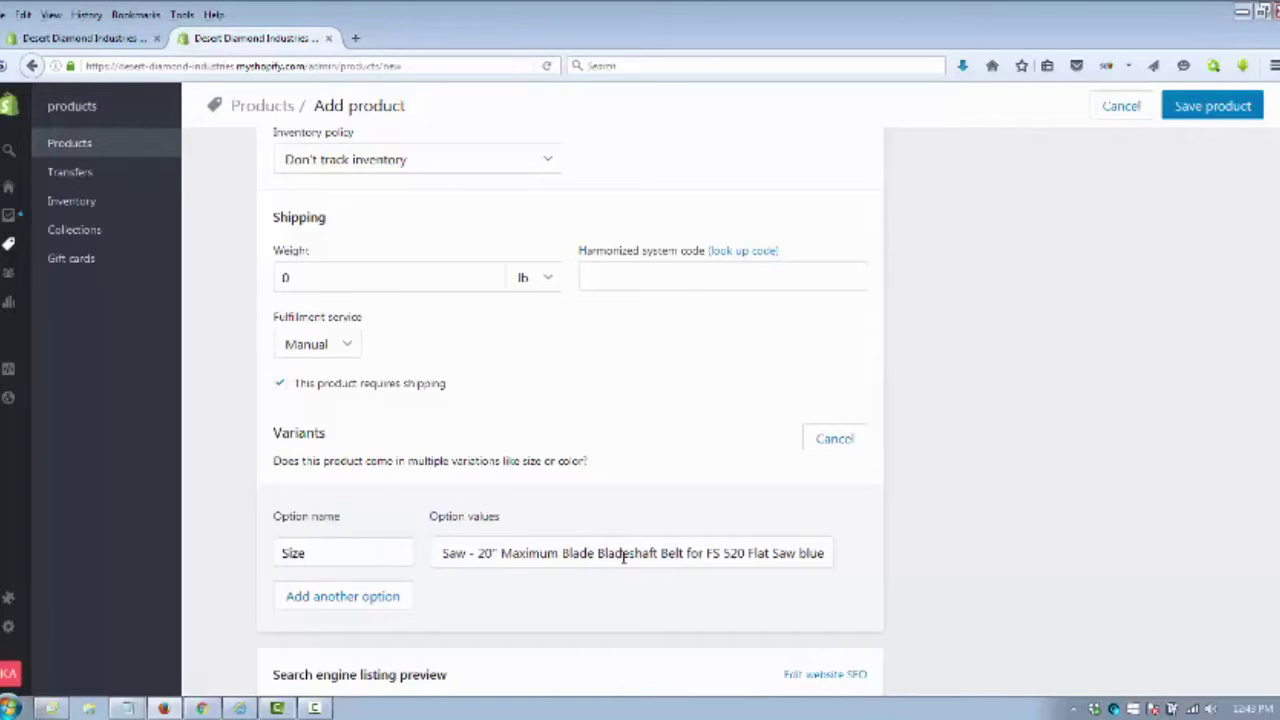
{"action": "key", "text": "Return"}
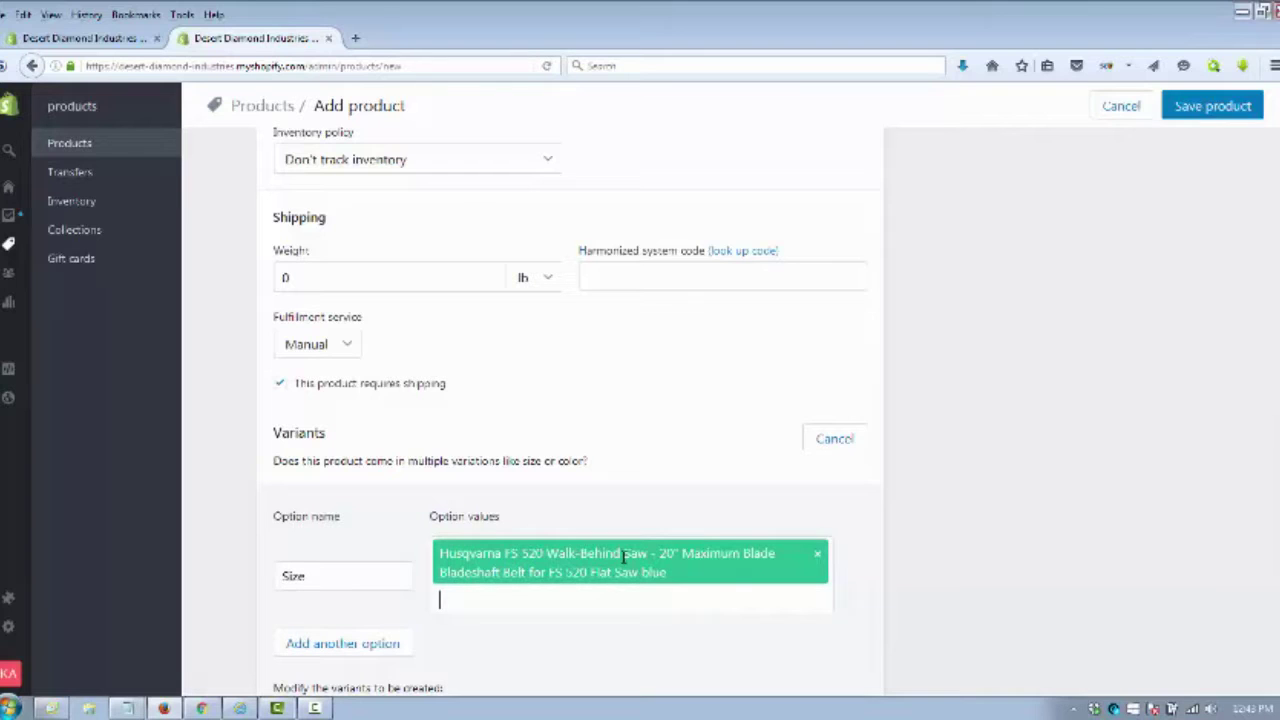
{"action": "key", "text": "ctrl+v"}
{"action": "type", "text": "green"}
{"action": "key", "text": "Return"}
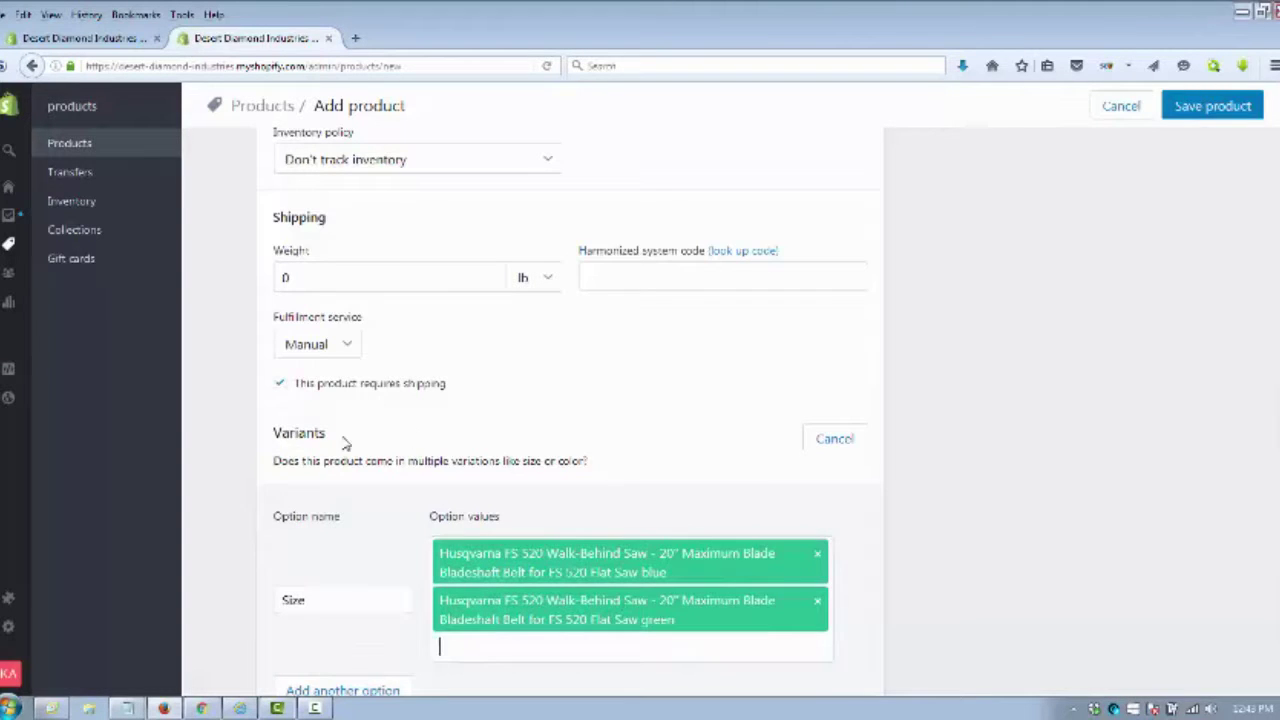
{"action": "scroll", "coordinate": [244, 514], "scroll_direction": "down", "scroll_amount": 3}
{"action": "scroll", "coordinate": [238, 538], "scroll_direction": "down", "scroll_amount": 3}
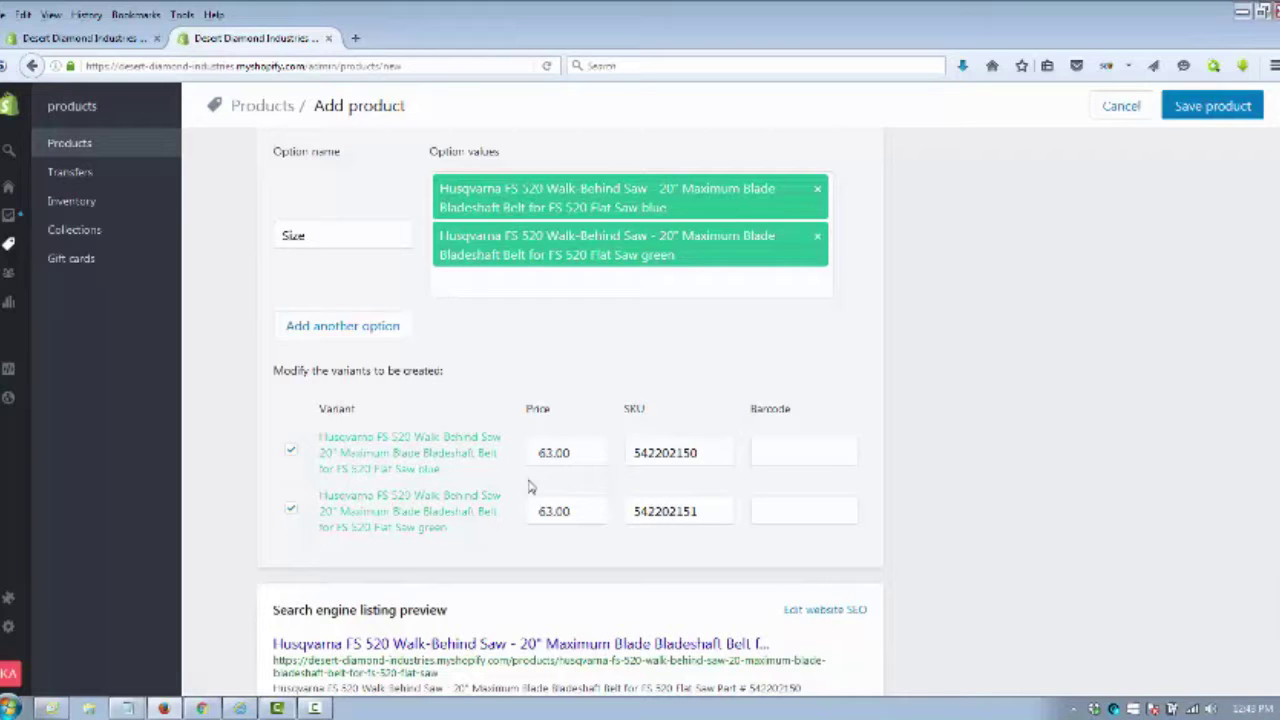
{"action": "scroll", "coordinate": [471, 488], "scroll_direction": "up", "scroll_amount": 3}
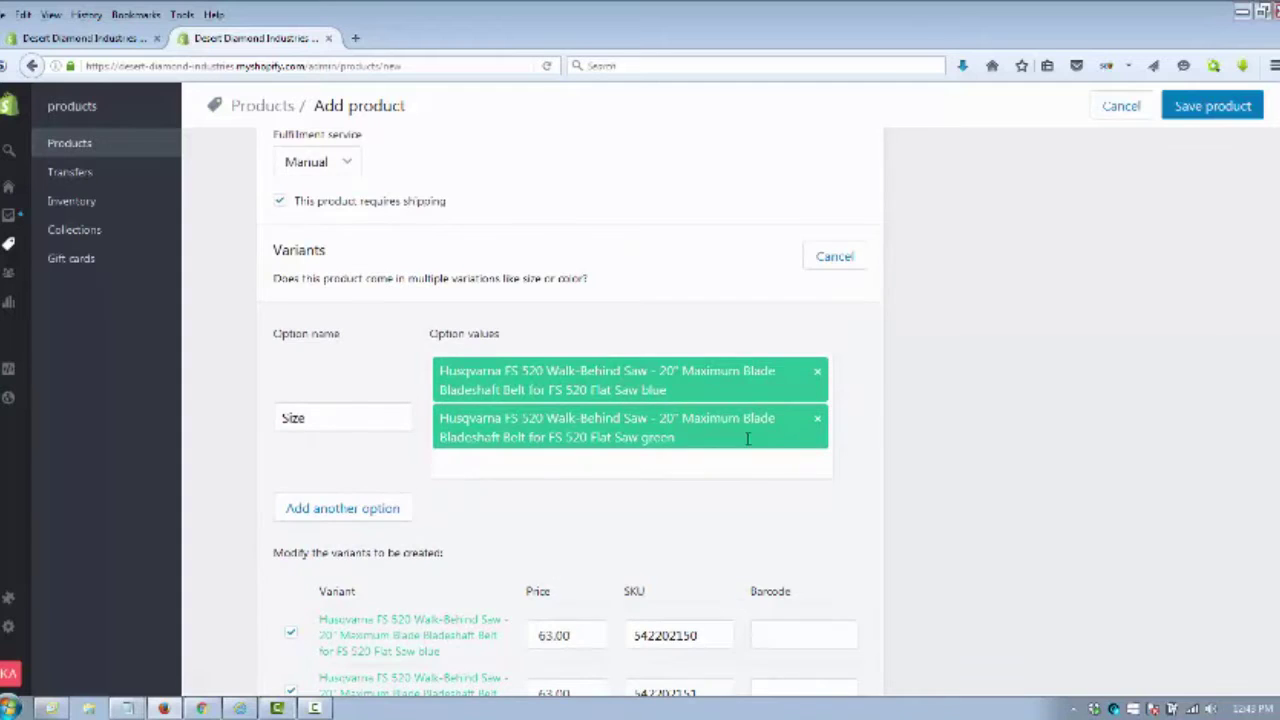
Remove both the green and blue Size option values.
{"action": "left_click", "coordinate": [818, 421]}
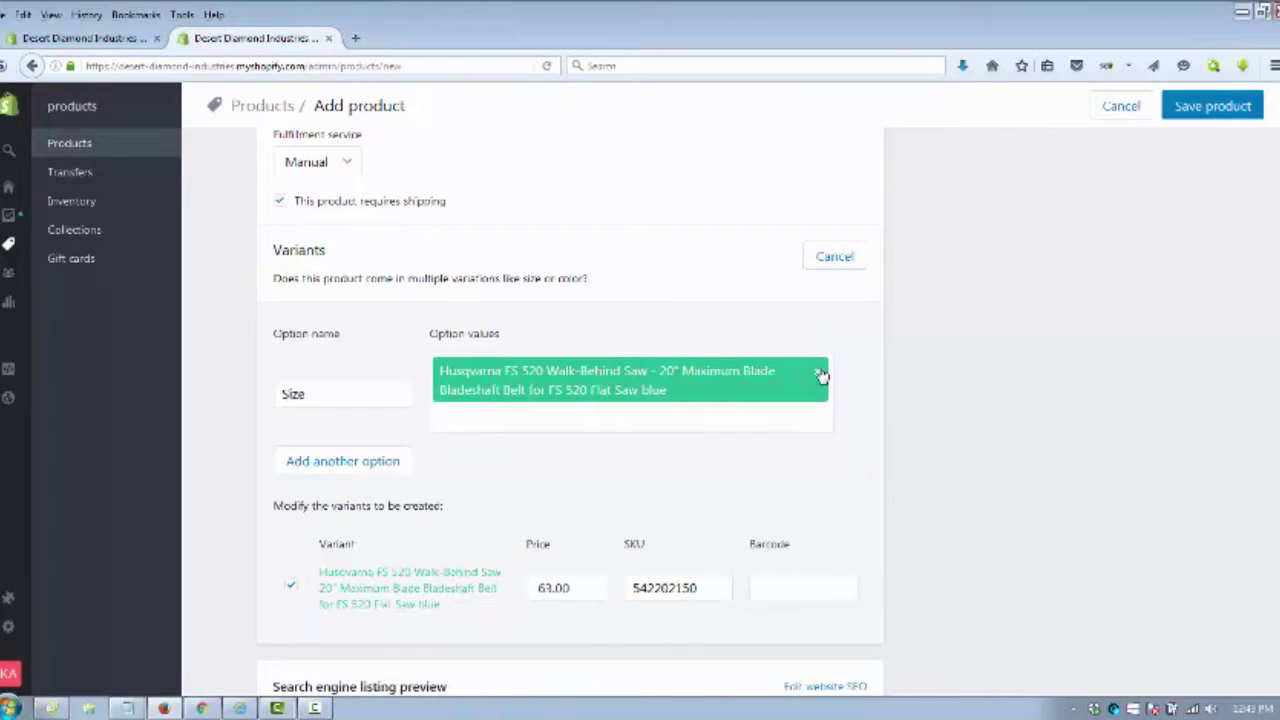
{"action": "left_click", "coordinate": [817, 372]}
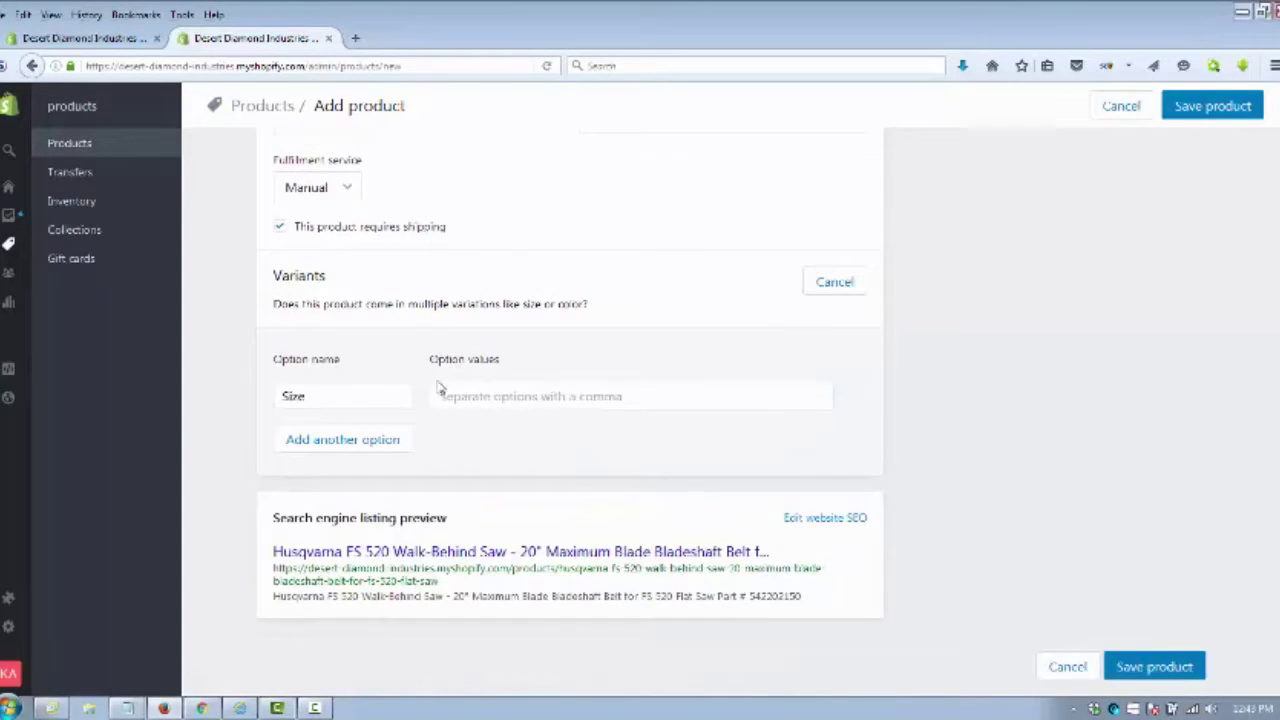
{"action": "scroll", "coordinate": [815, 470], "scroll_direction": "up", "scroll_amount": 2}
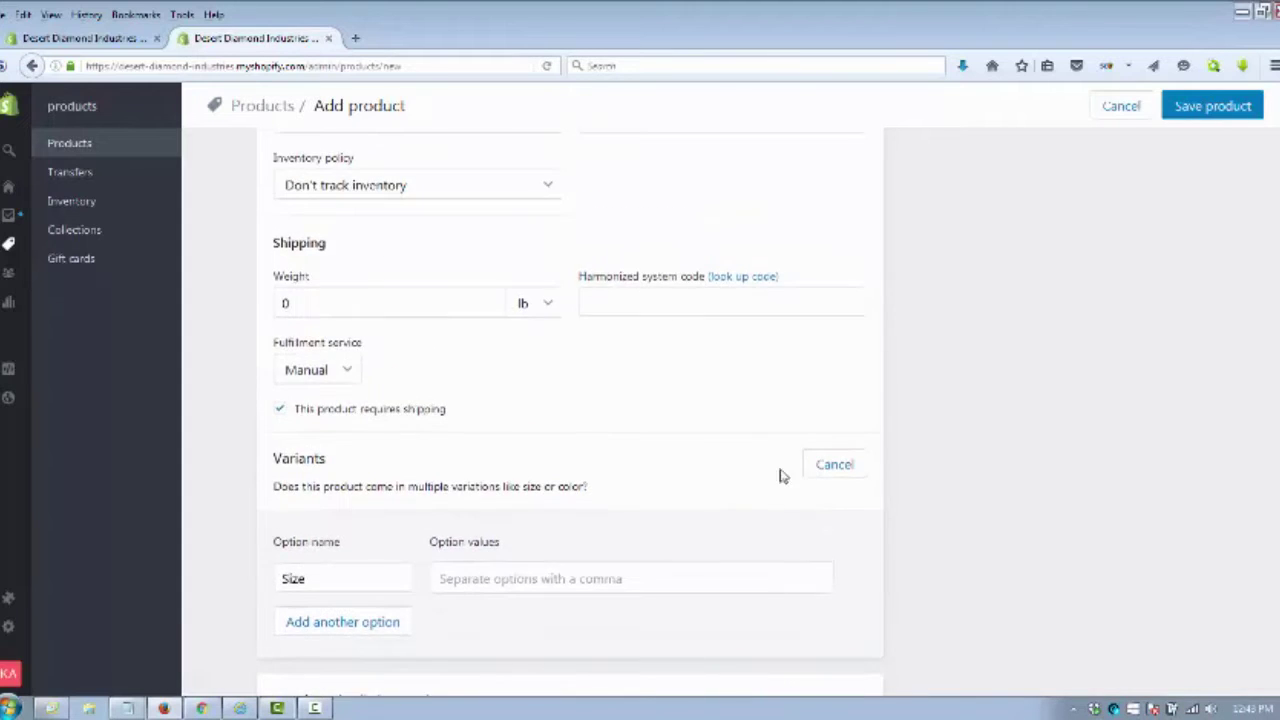
{"action": "scroll", "coordinate": [765, 478], "scroll_direction": "up", "scroll_amount": 8}
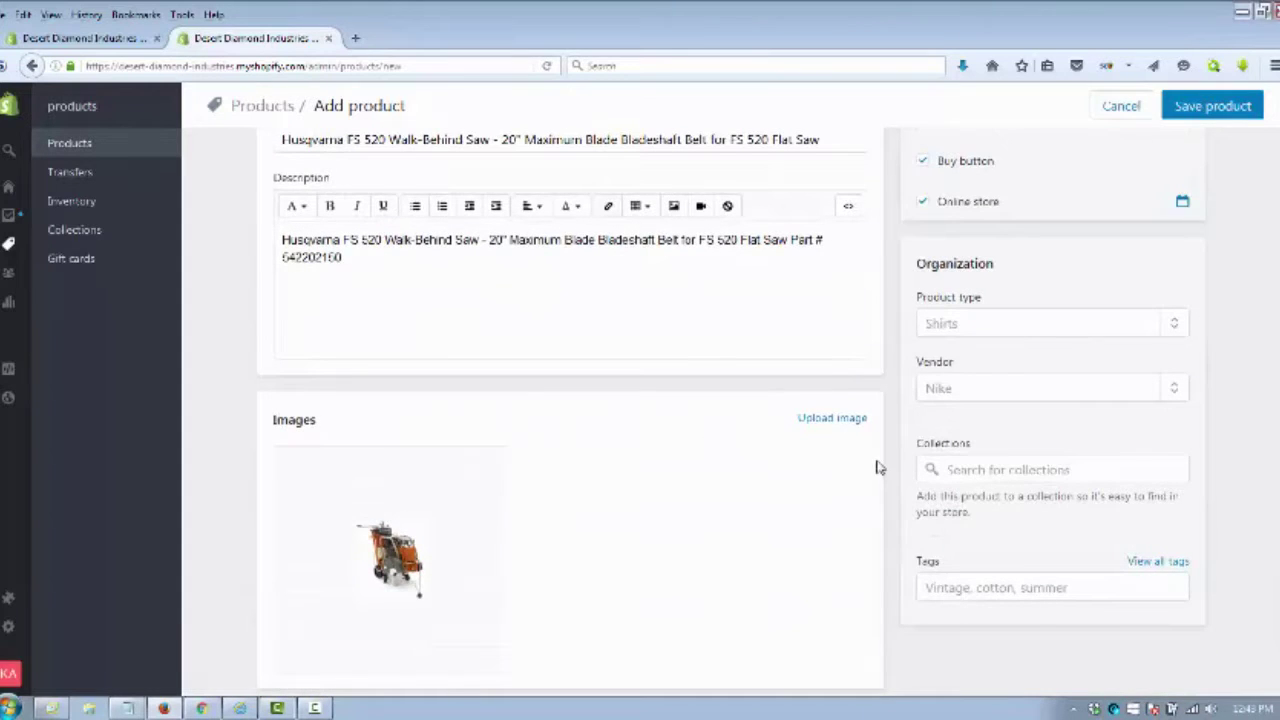
{"action": "left_click", "coordinate": [962, 587]}
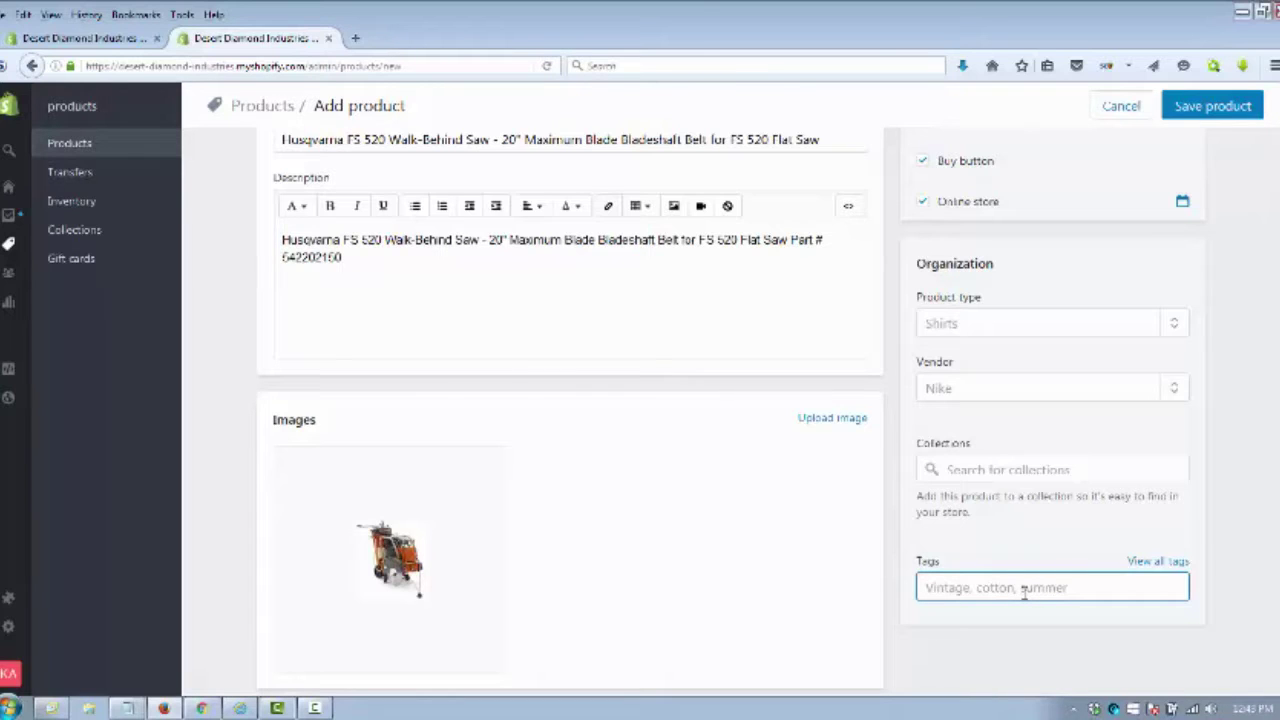
Tick 'Husqvarna FS 500 Series Gas Flat Saws Parts' in the Collections list.
{"action": "left_click", "coordinate": [1012, 472]}
{"action": "scroll", "coordinate": [1005, 585], "scroll_direction": "down", "scroll_amount": 3}
{"action": "scroll", "coordinate": [1005, 585], "scroll_direction": "down", "scroll_amount": 4}
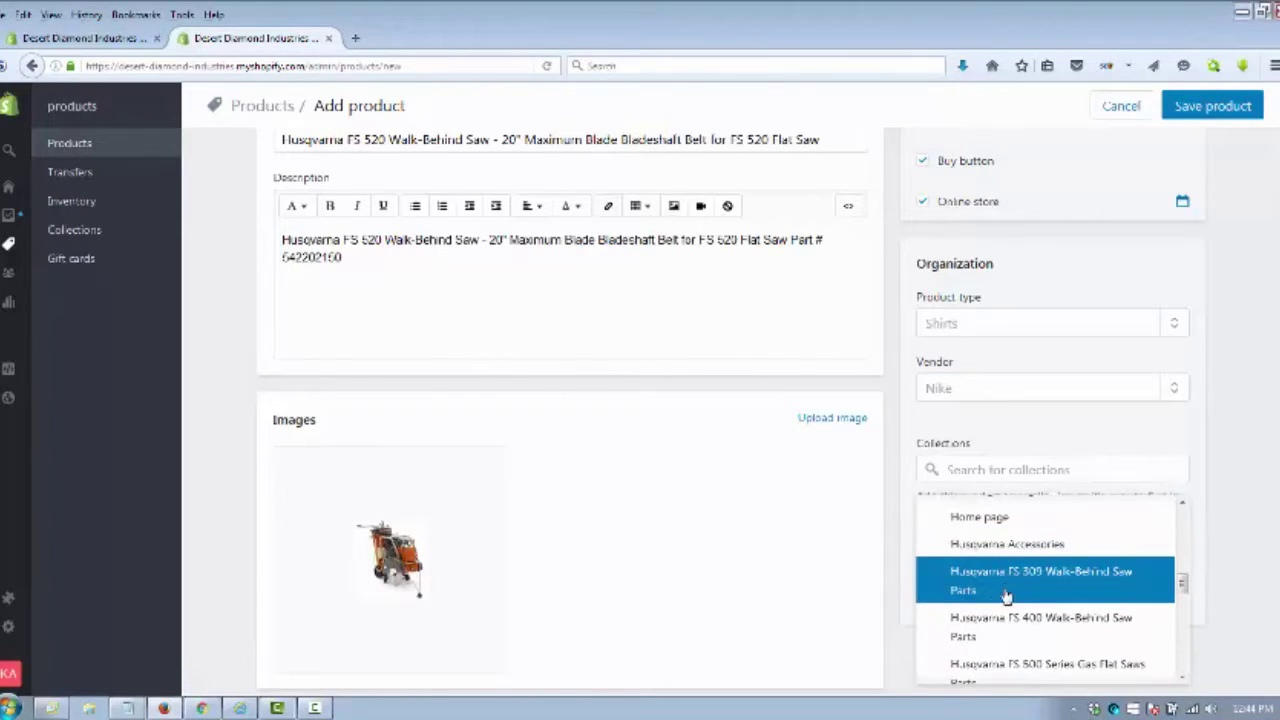
{"action": "scroll", "coordinate": [1000, 600], "scroll_direction": "down", "scroll_amount": 2}
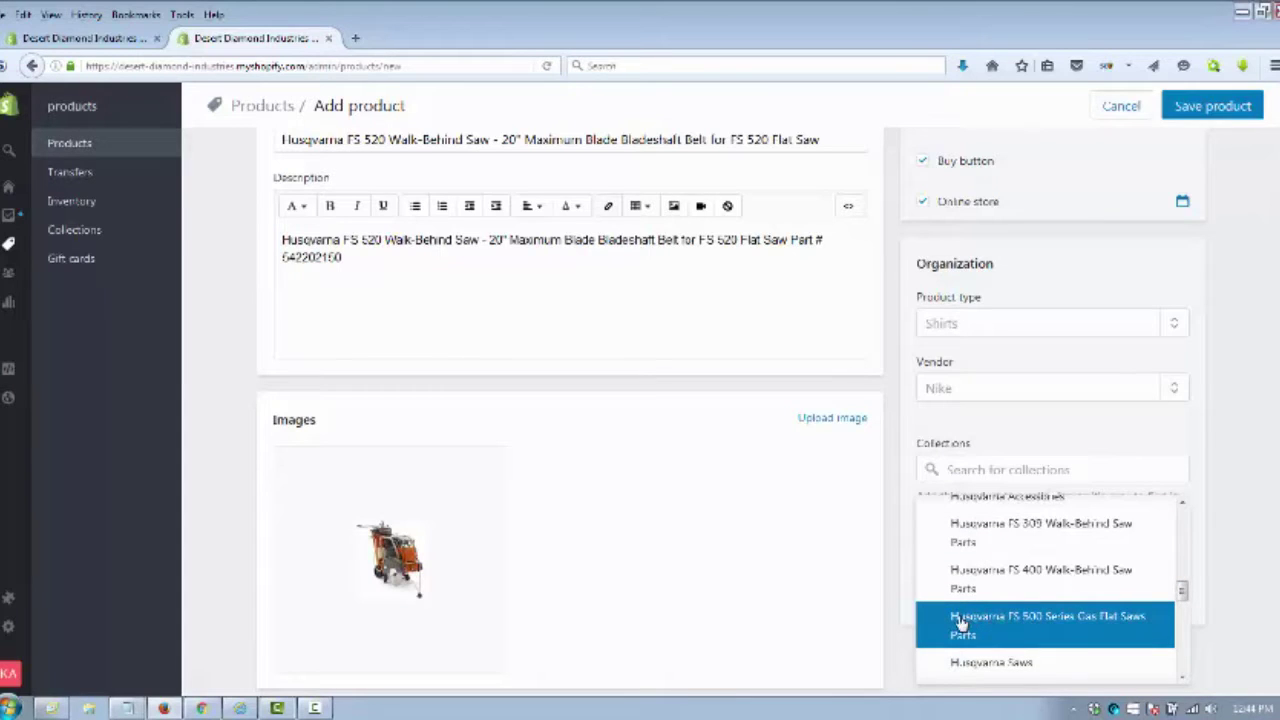
{"action": "left_click", "coordinate": [1010, 625]}
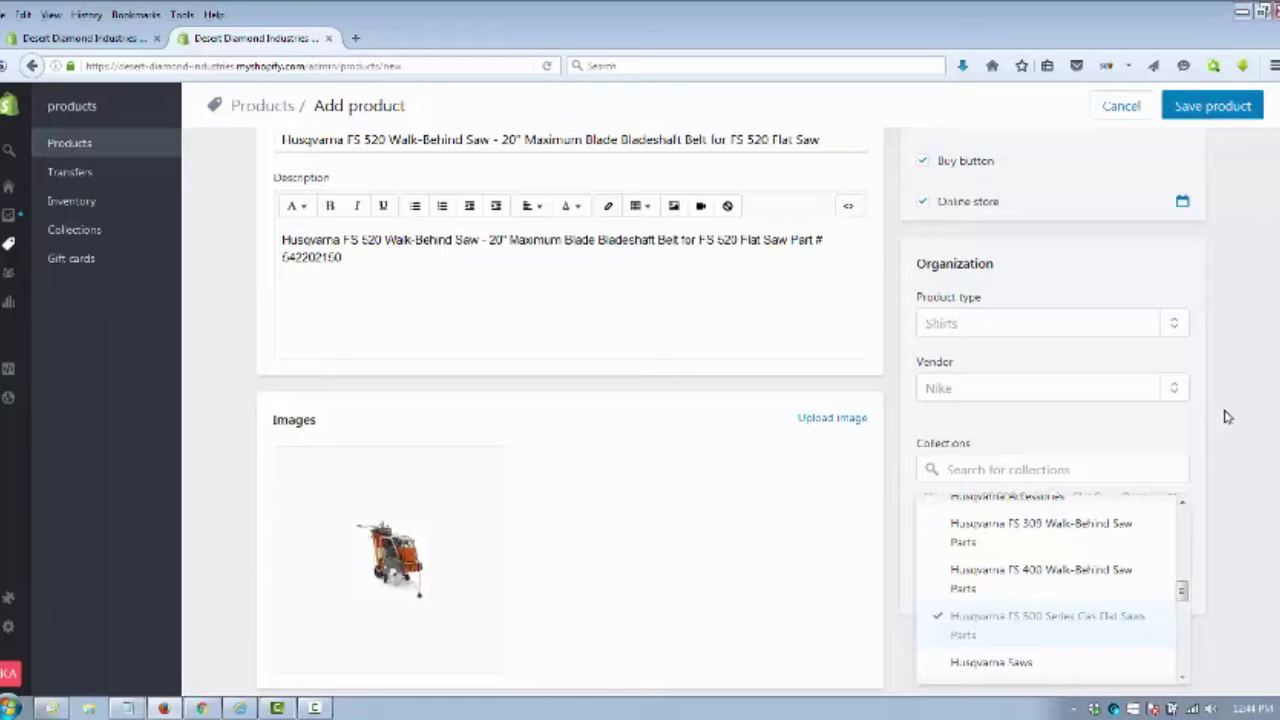
Close the collections list and save the new FS 520 bladeshaft belt product.
{"action": "scroll", "coordinate": [1213, 496], "scroll_direction": "up", "scroll_amount": 1}
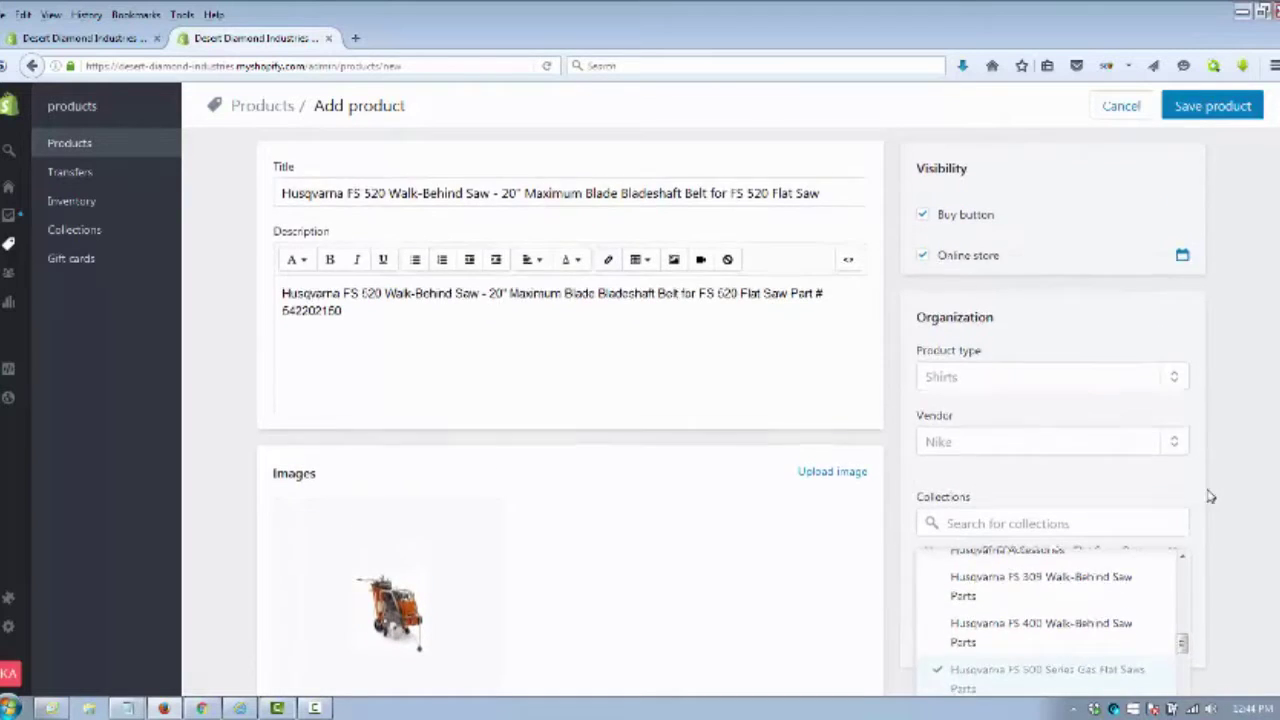
{"action": "left_click", "coordinate": [1234, 457]}
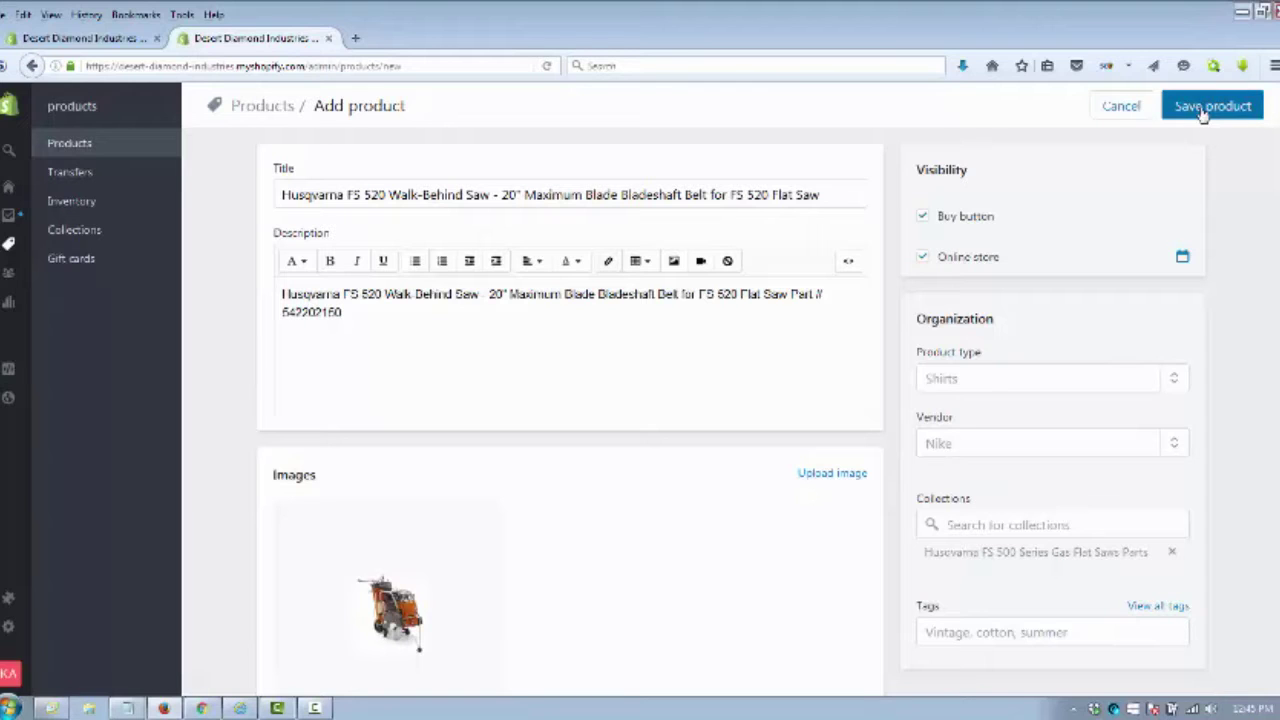
{"action": "left_click", "coordinate": [1203, 112]}
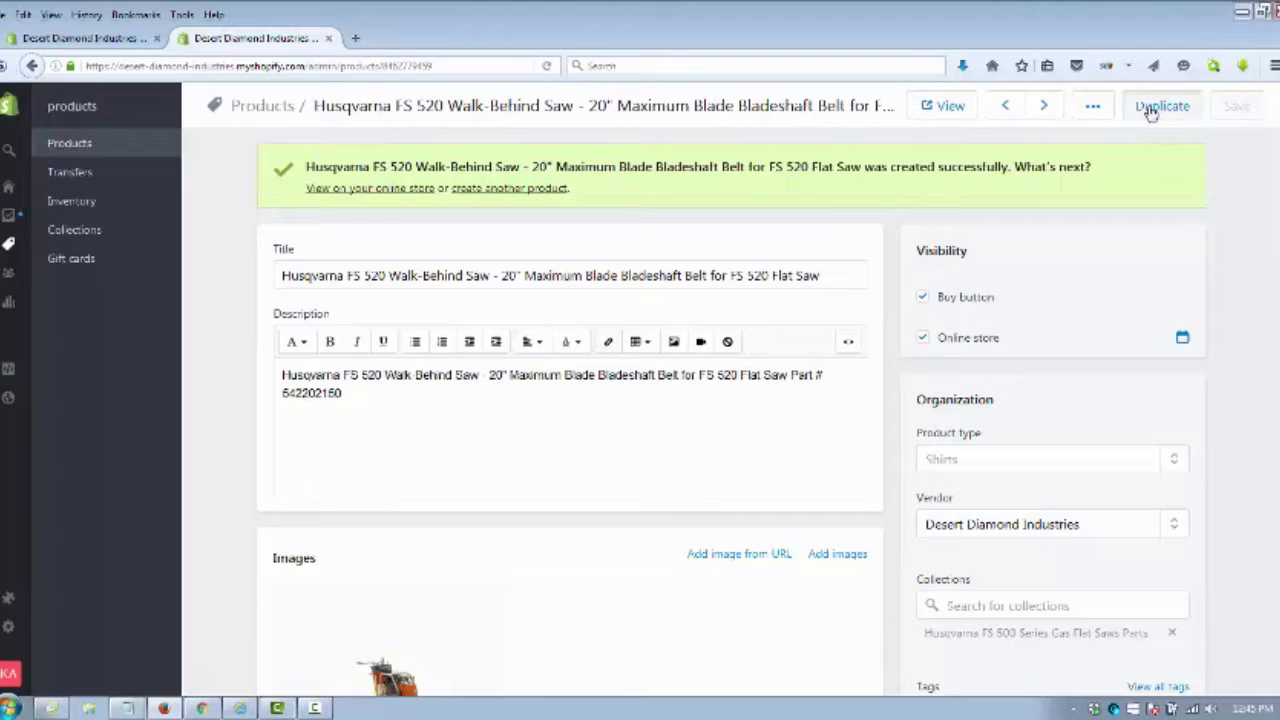
Begin a duplicate and copy the FS 524 belt name from the Notepad parts notes.
{"action": "left_click", "coordinate": [1150, 108]}
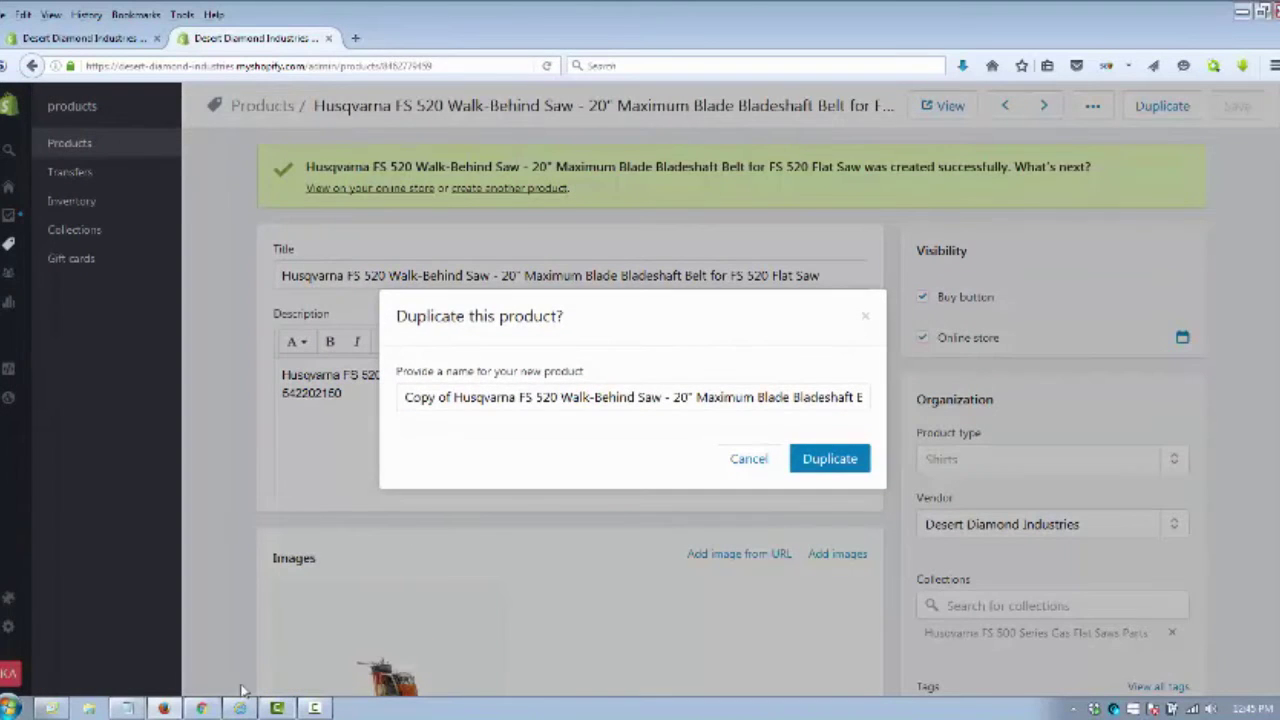
{"action": "left_click", "coordinate": [127, 708]}
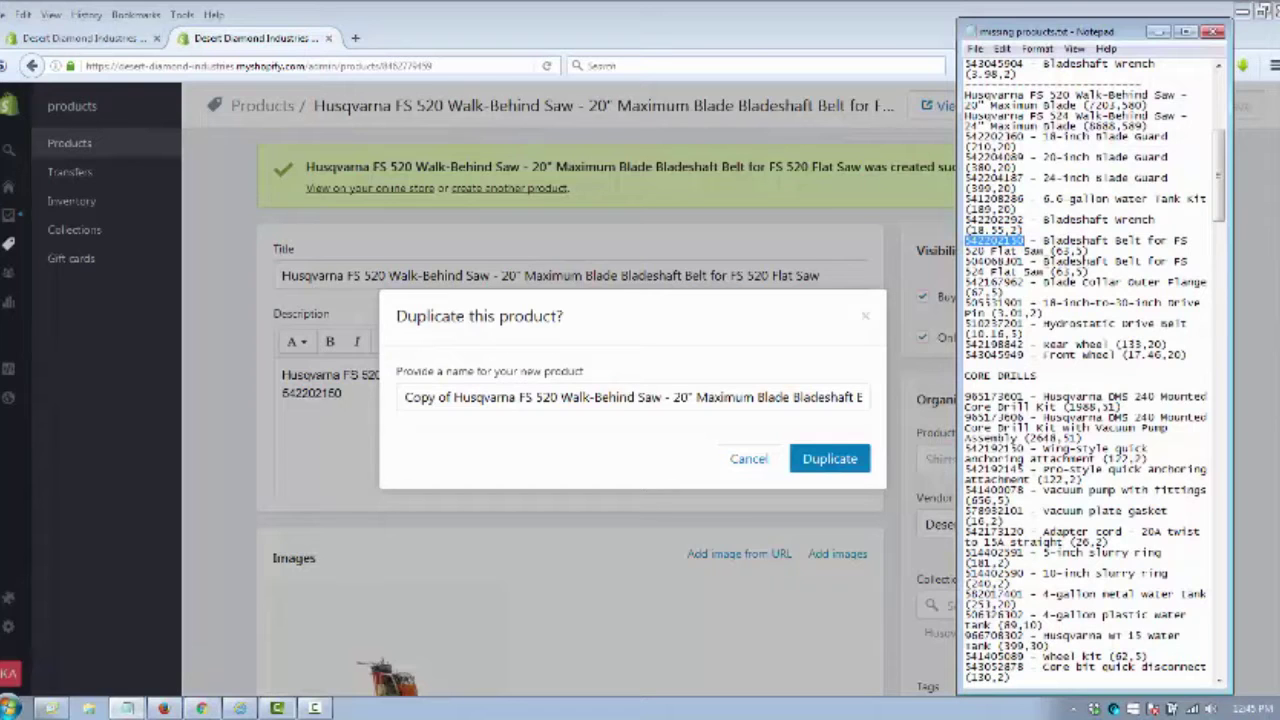
{"action": "left_click", "coordinate": [1044, 262]}
{"action": "mouse_move", "coordinate": [1044, 262]}
{"action": "left_mouse_down"}
{"action": "mouse_move", "coordinate": [1003, 272]}
{"action": "mouse_move", "coordinate": [1034, 270]}
{"action": "left_mouse_up"}
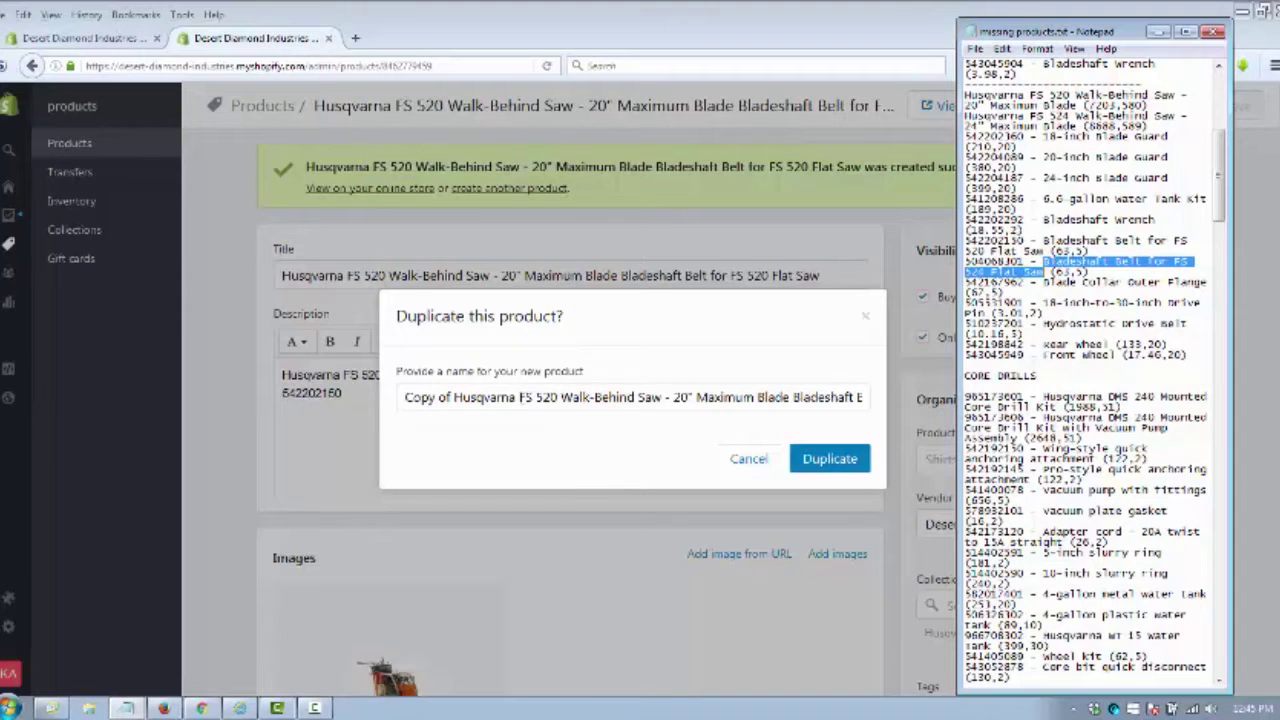
Drop 'Copy of', rename the copy to end 'Bladeshaft Belt for FS 524 Flat Saw', and create it.
{"action": "left_click", "coordinate": [455, 398]}
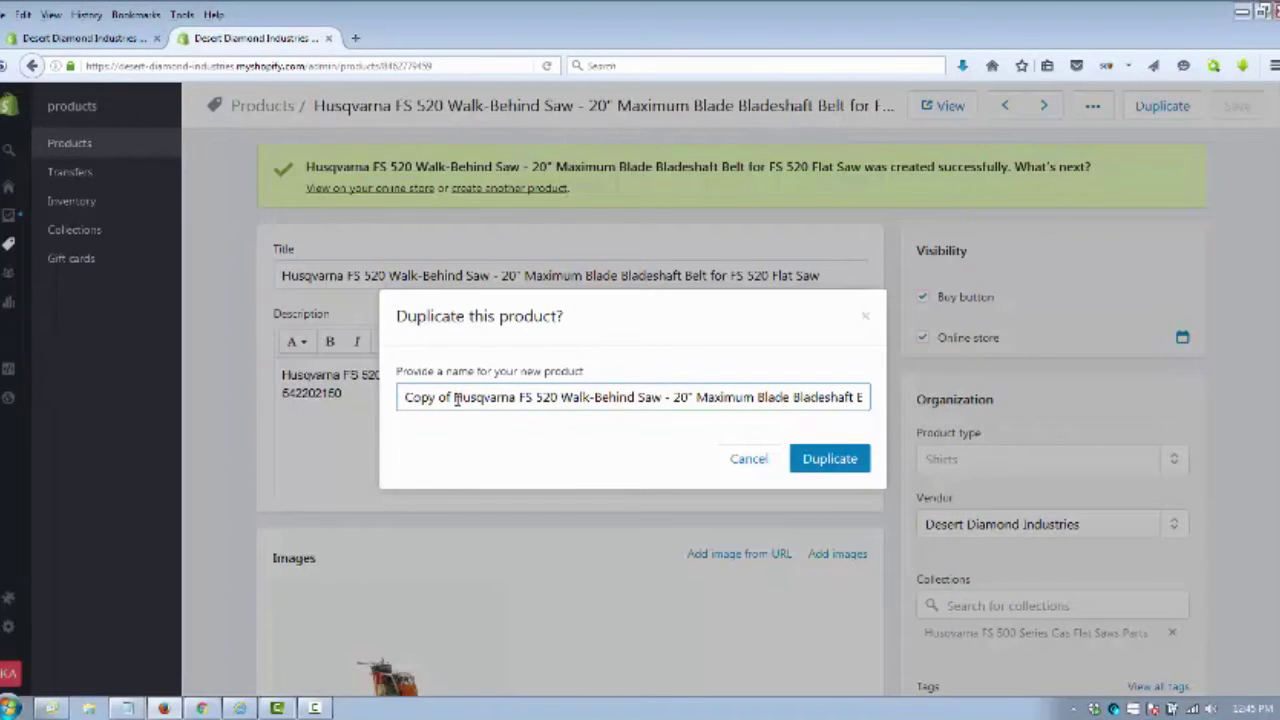
{"action": "key", "text": "BackSpace"}
{"action": "key", "text": "BackSpace"}
{"action": "key", "text": "BackSpace"}
{"action": "key", "text": "BackSpace"}
{"action": "key", "text": "BackSpace"}
{"action": "key", "text": "BackSpace"}
{"action": "key", "text": "BackSpace"}
{"action": "key", "text": "BackSpace"}
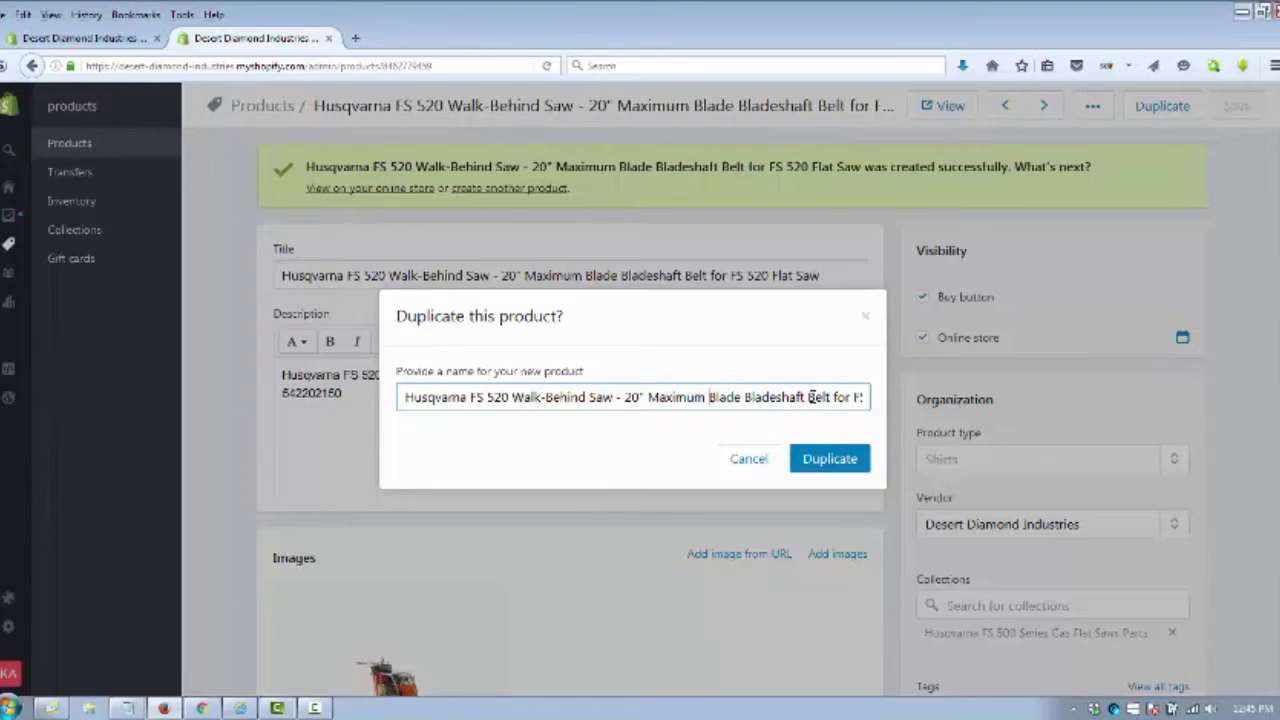
{"action": "left_click_drag", "start_coordinate": [710, 397], "coordinate": [1081, 397]}
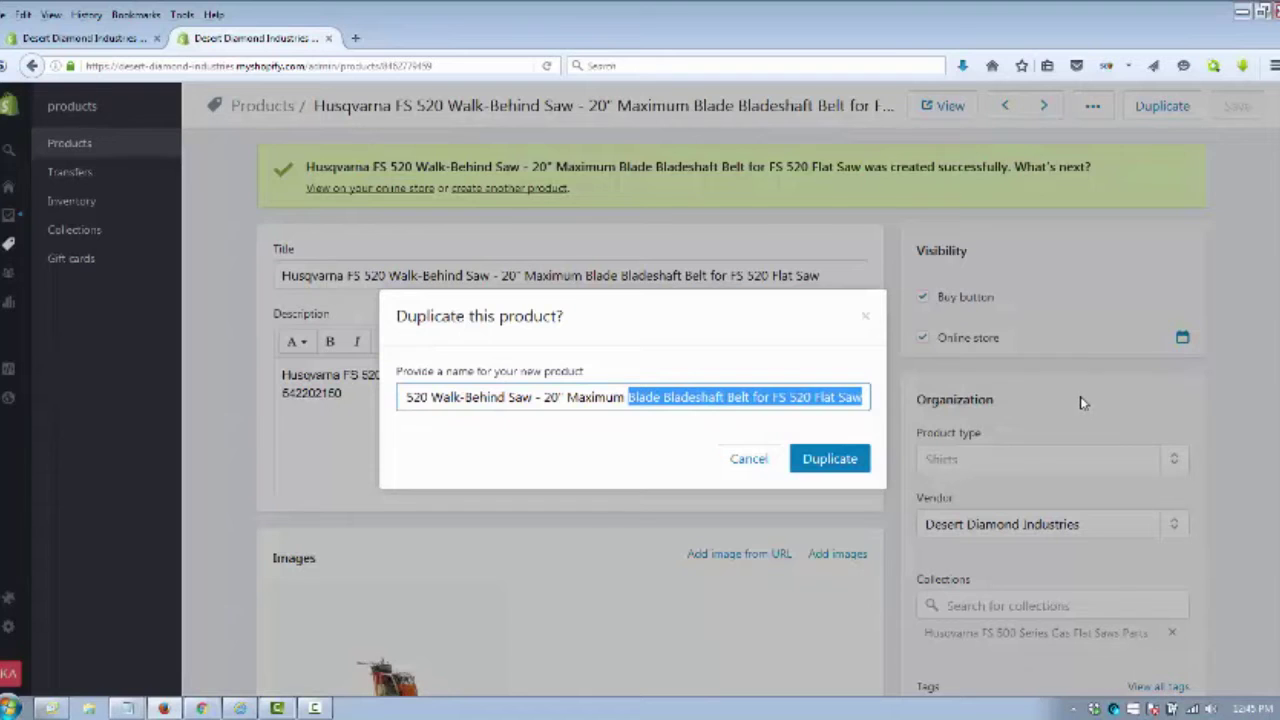
{"action": "type", "text": "Bladeshaft Belt for FS 524 Flat Saw"}
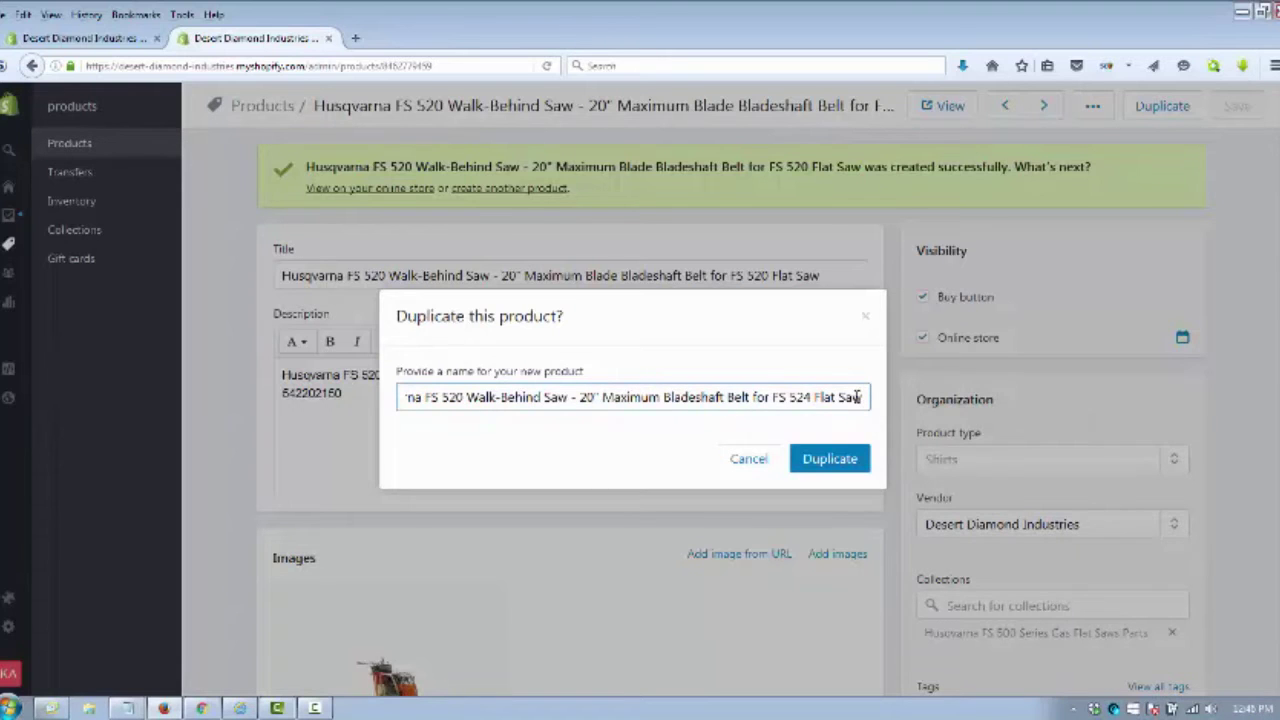
{"action": "left_click", "coordinate": [833, 461]}
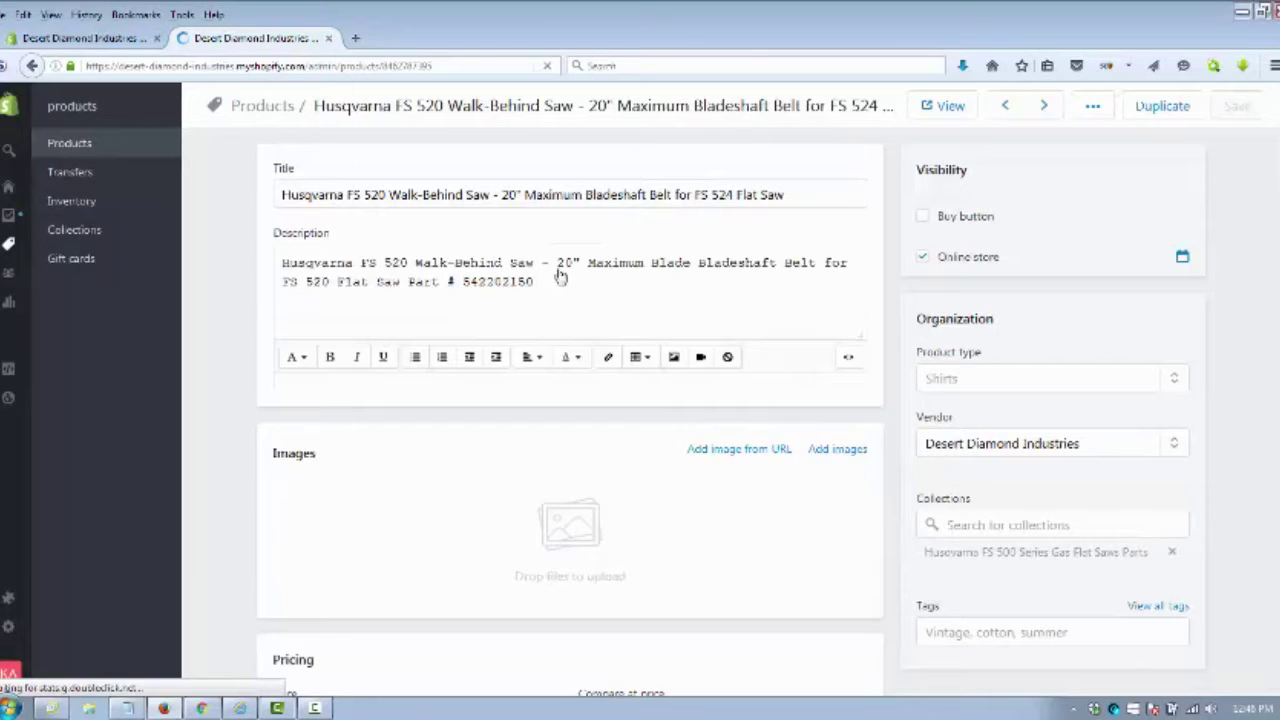
Replace the old description with the product's title text.
{"action": "left_click_drag", "start_coordinate": [798, 193], "coordinate": [262, 228]}
{"action": "key", "text": "ctrl+c"}
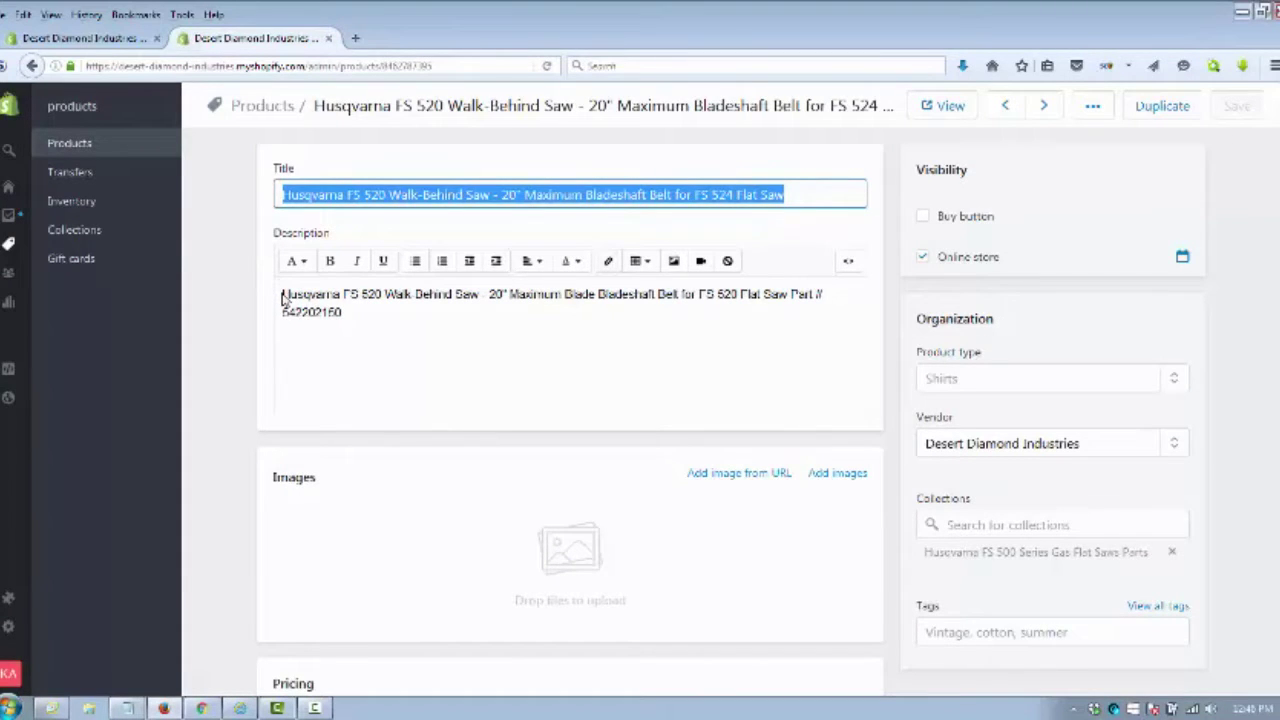
{"action": "left_click_drag", "start_coordinate": [282, 294], "coordinate": [787, 294]}
{"action": "key", "text": "ctrl+v"}
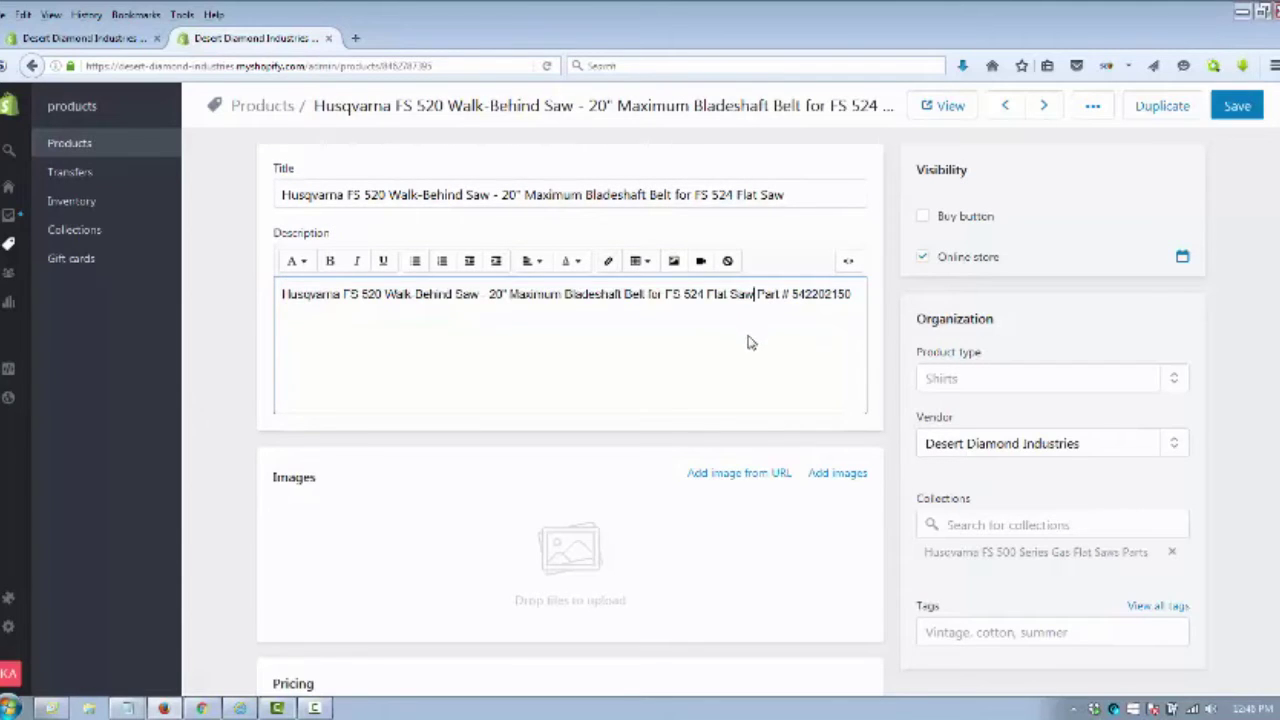
Change part number 542202150 to 504068301 in the description and the SKU field.
{"action": "left_click", "coordinate": [100, 677]}
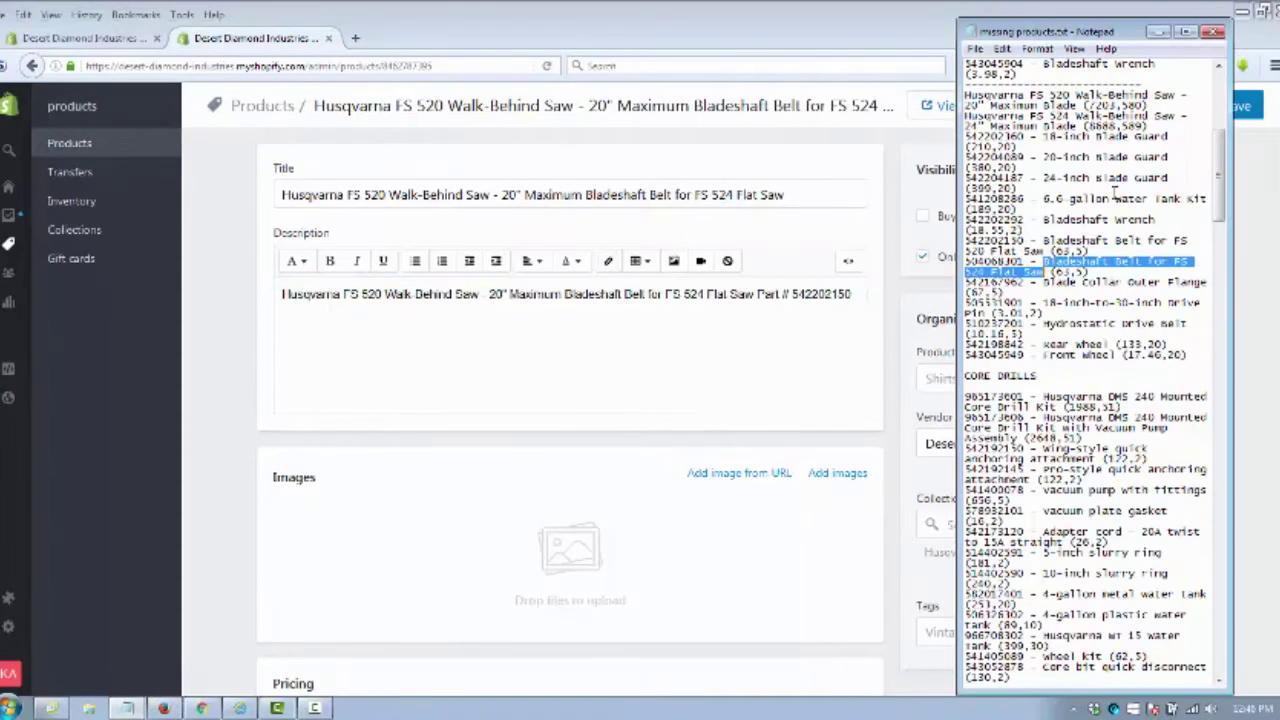
{"action": "left_click_drag", "start_coordinate": [1031, 273], "coordinate": [1018, 273]}
{"action": "double_click", "coordinate": [994, 262]}
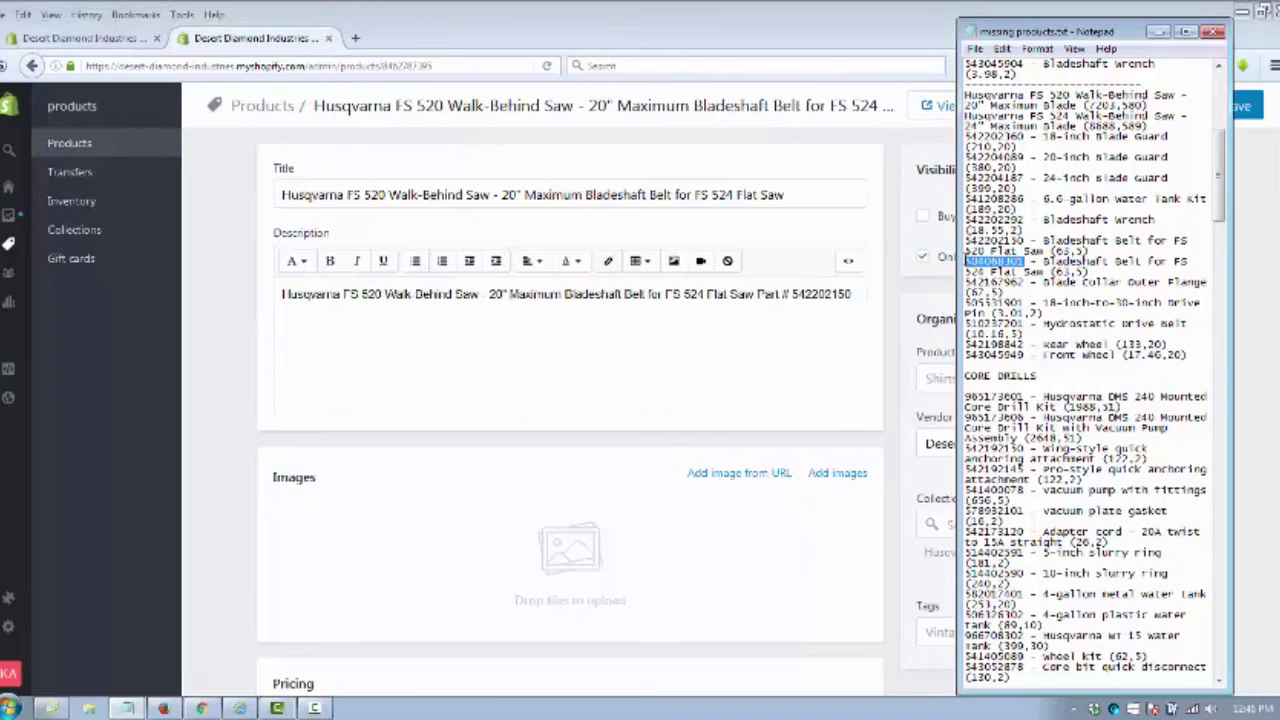
{"action": "left_click_drag", "start_coordinate": [853, 294], "coordinate": [790, 298]}
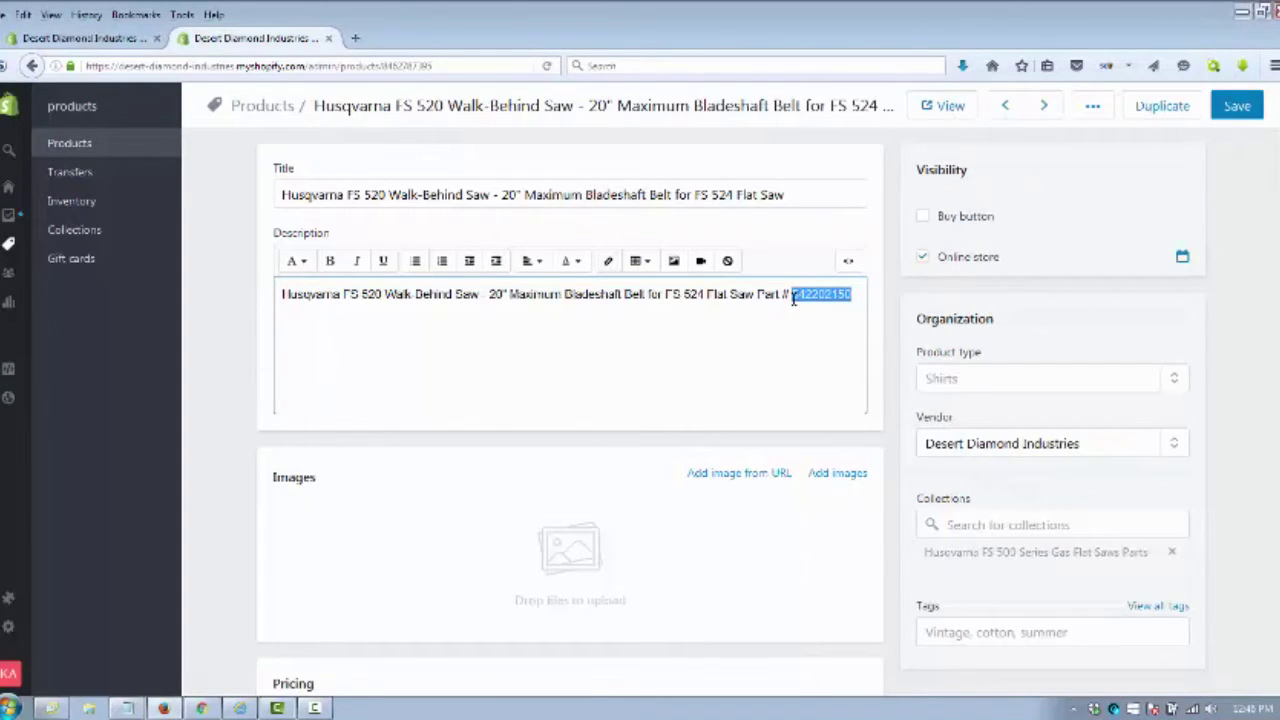
{"action": "type", "text": "504068301"}
{"action": "scroll", "coordinate": [354, 354], "scroll_direction": "down", "scroll_amount": 5}
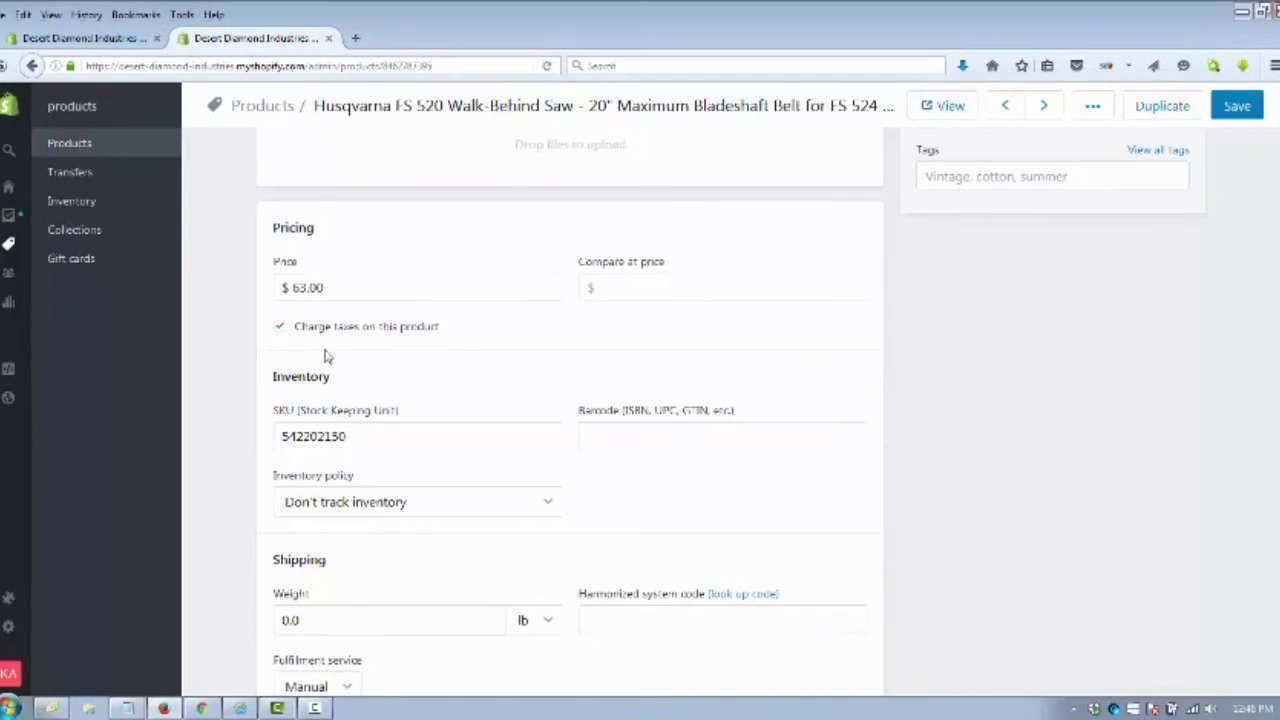
{"action": "left_click_drag", "start_coordinate": [358, 442], "coordinate": [229, 437]}
{"action": "type", "text": "504068301"}
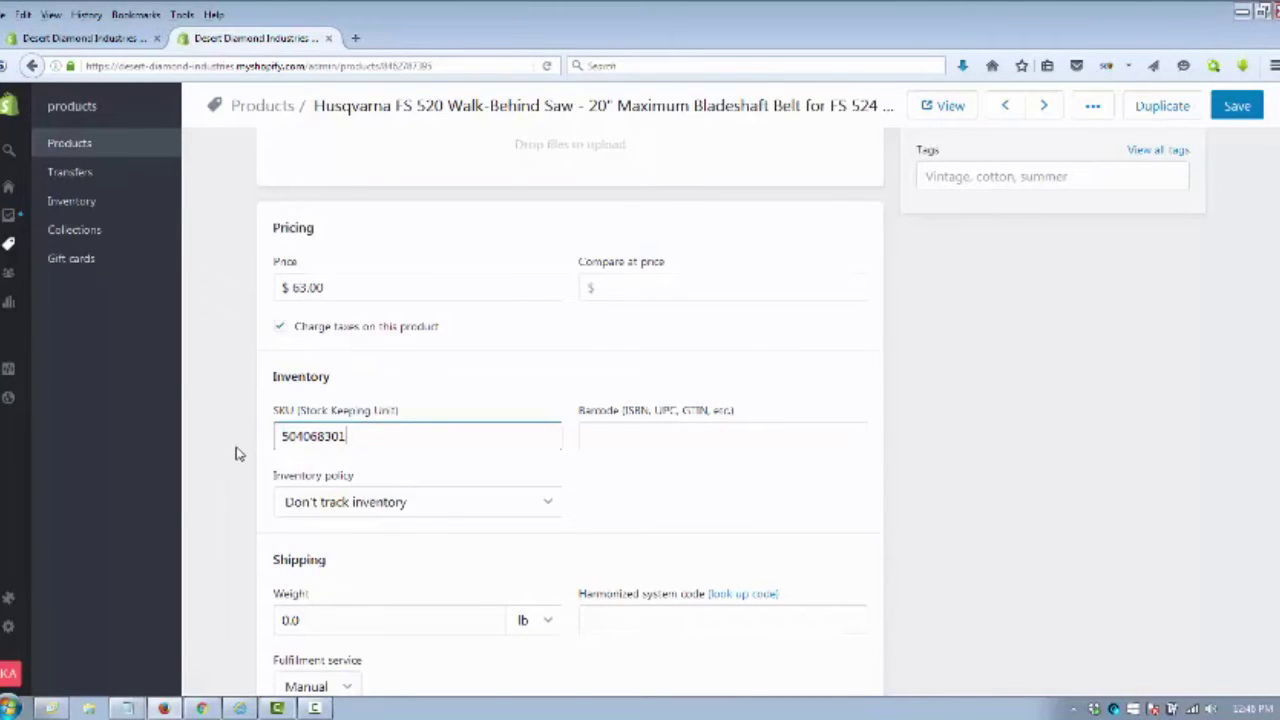
{"action": "left_click", "coordinate": [134, 709]}
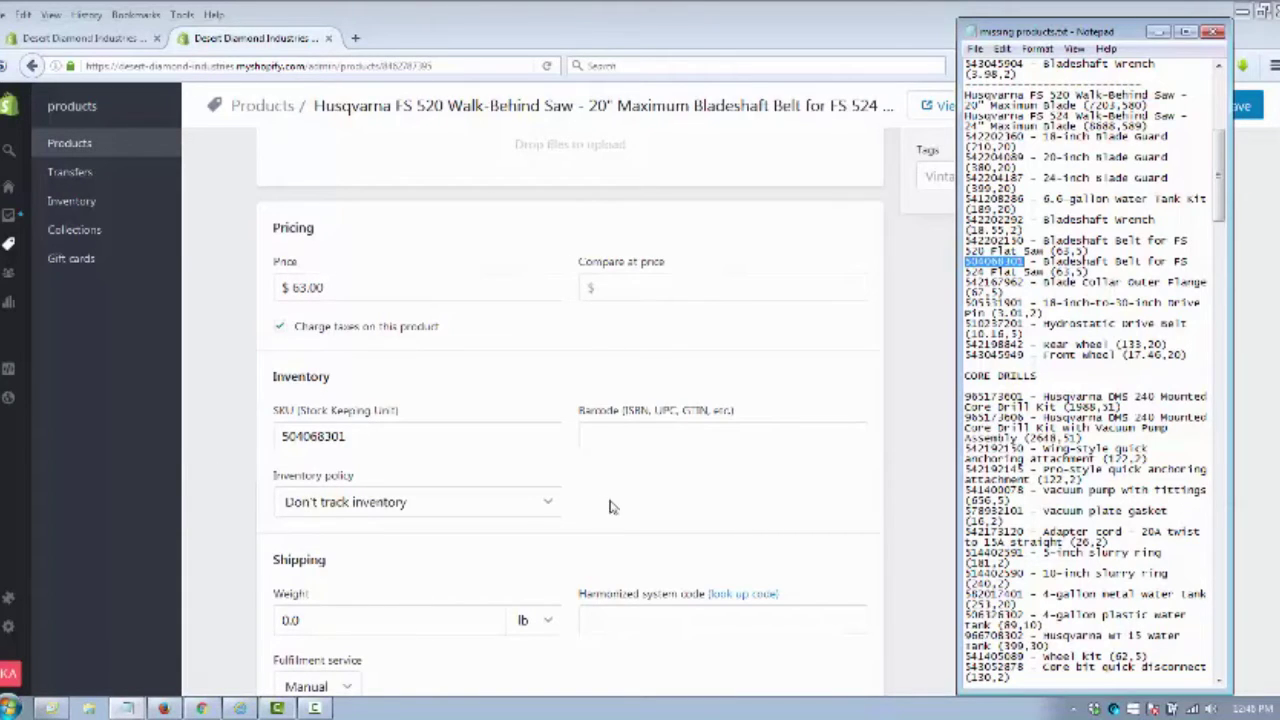
{"action": "scroll", "coordinate": [255, 527], "scroll_direction": "down", "scroll_amount": 3}
Upload Husqvarna FS 520 Series Gas Flat Saws.jpg as the FS 524 belt's product image.
{"action": "left_click", "coordinate": [248, 540]}
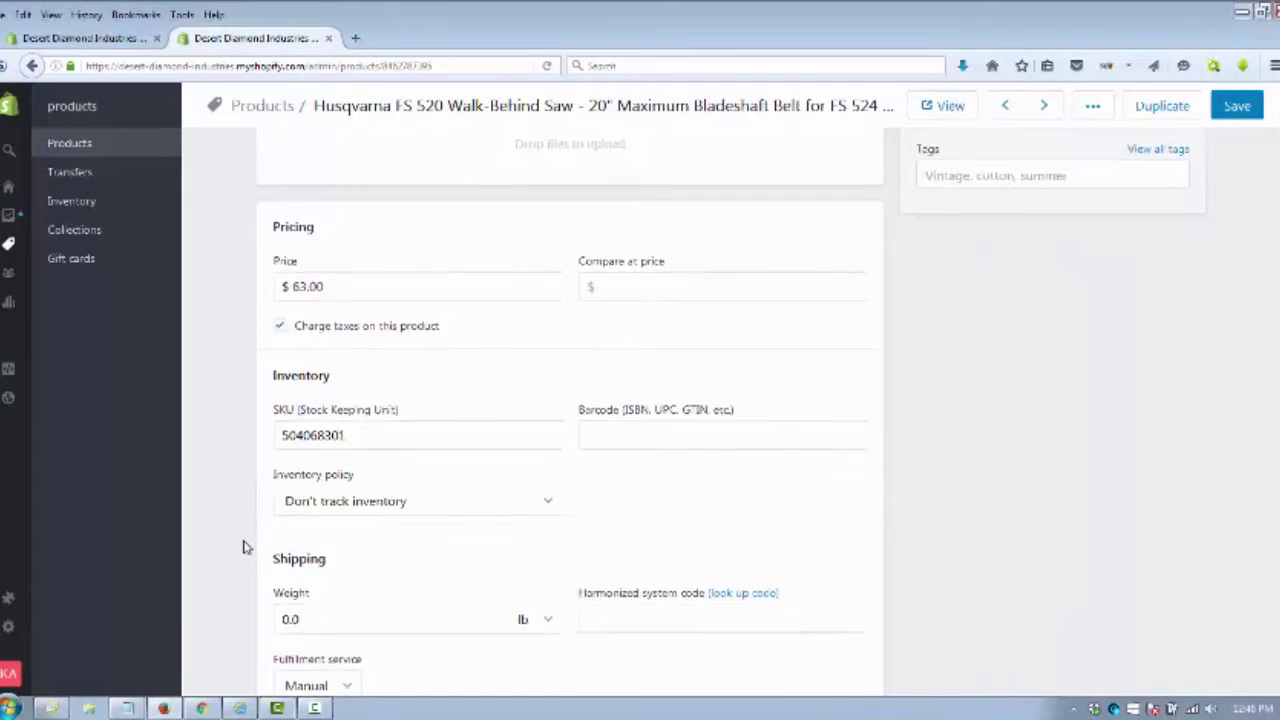
{"action": "scroll", "coordinate": [245, 549], "scroll_direction": "down", "scroll_amount": 5}
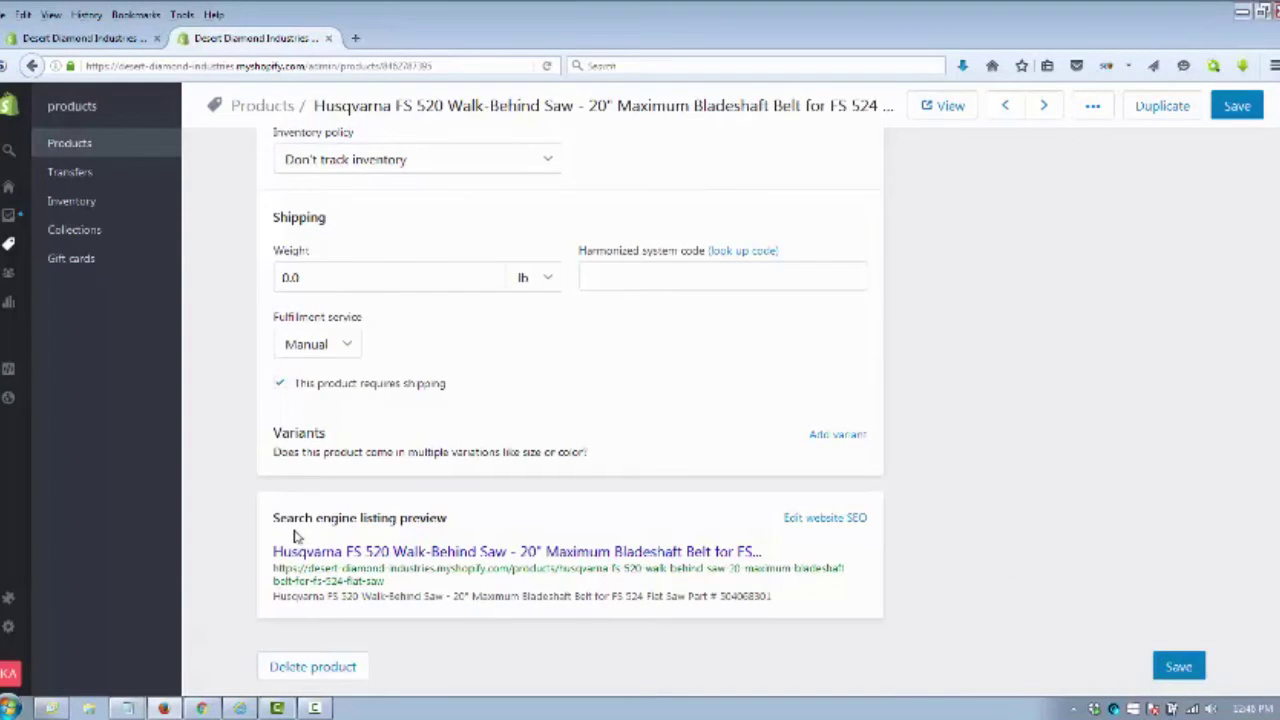
{"action": "scroll", "coordinate": [275, 508], "scroll_direction": "up", "scroll_amount": 7}
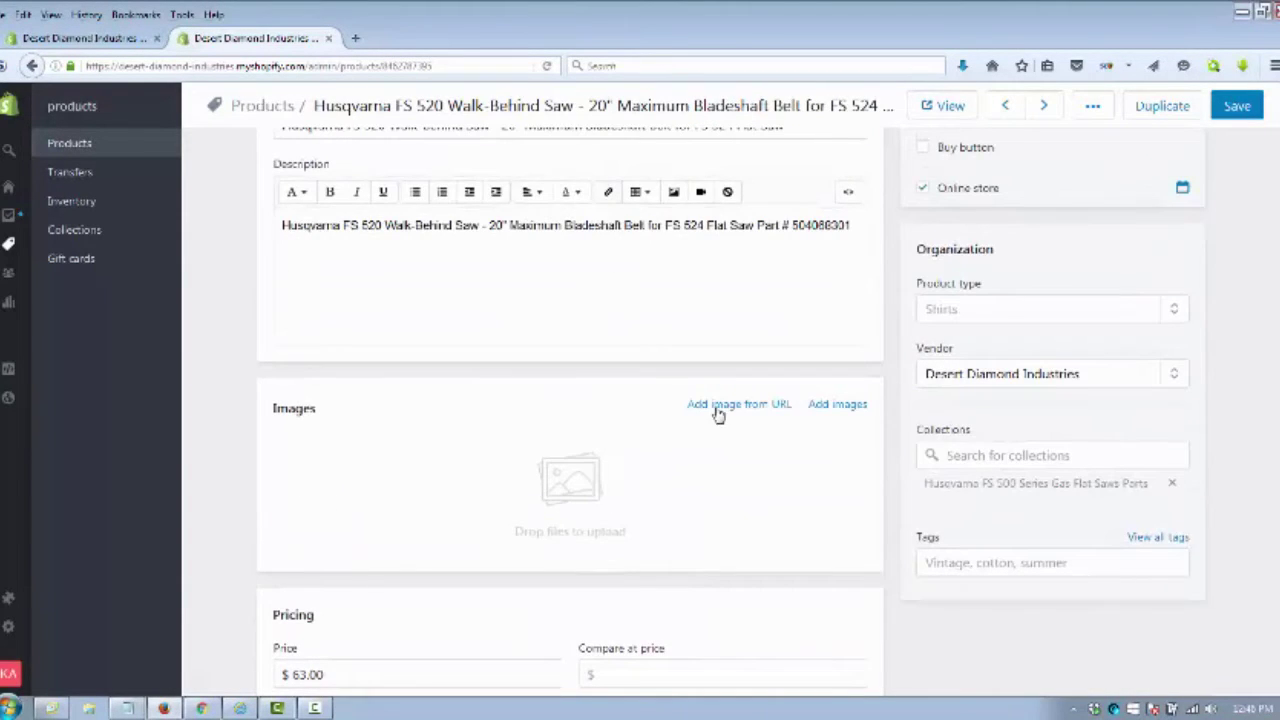
{"action": "left_click", "coordinate": [837, 406]}
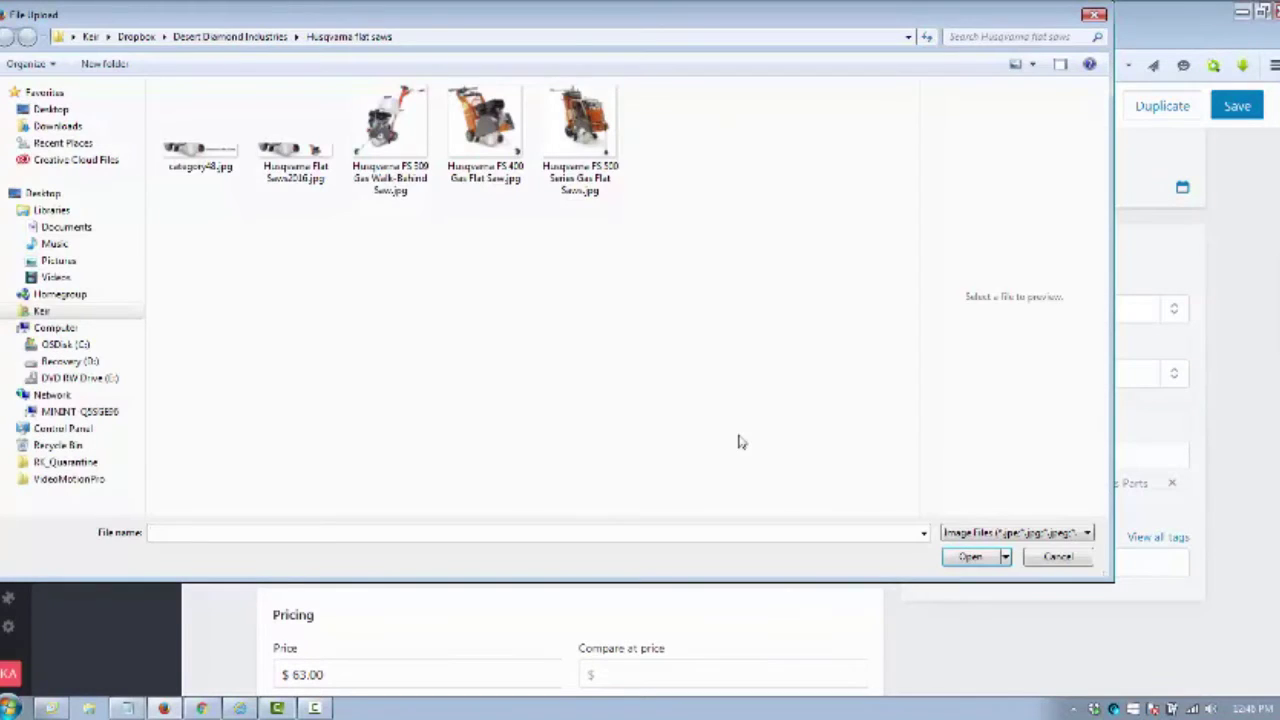
{"action": "left_click", "coordinate": [614, 152]}
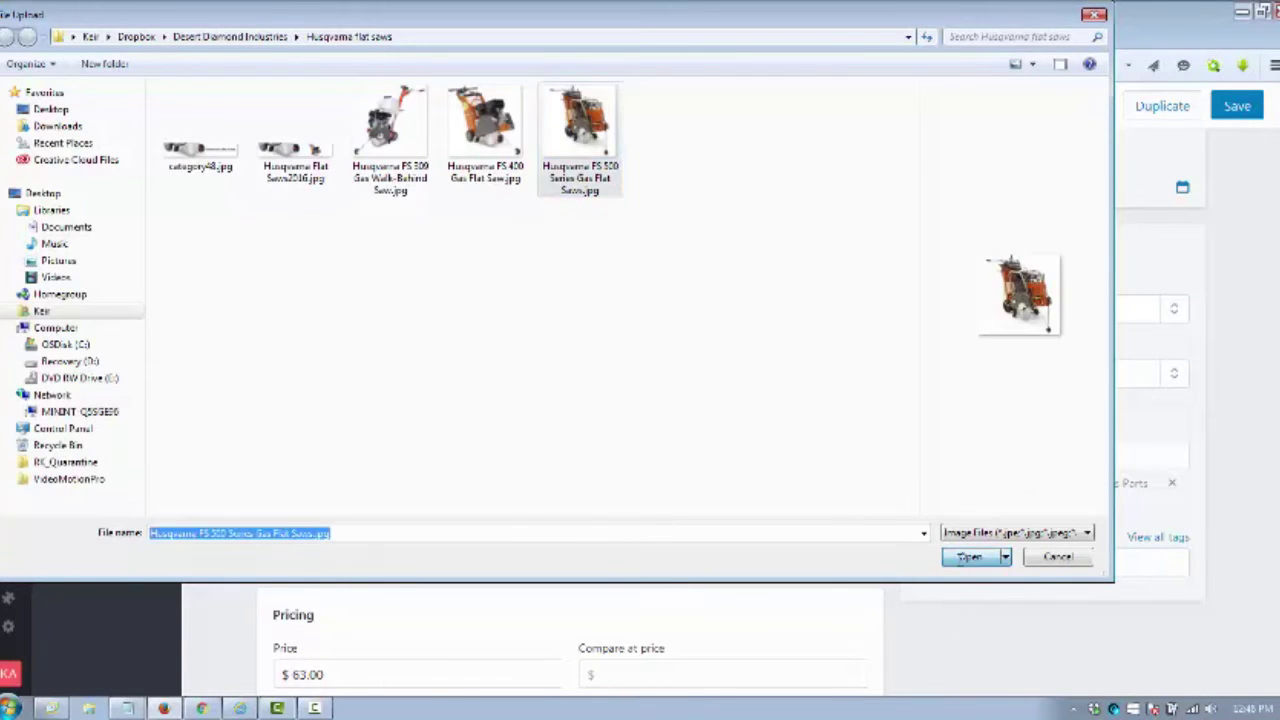
{"action": "left_click", "coordinate": [970, 557]}
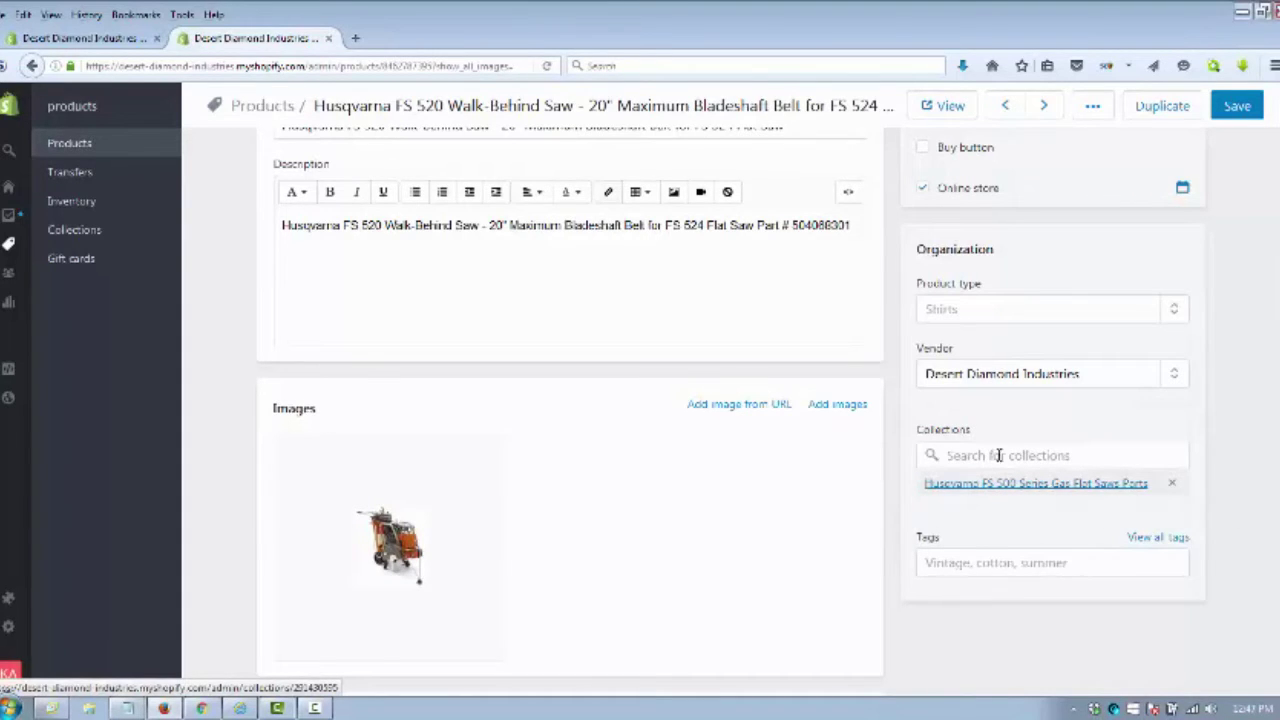
Make the FS 524 belt available on Buy button, save it, and start a duplicate.
{"action": "scroll", "coordinate": [890, 502], "scroll_direction": "up", "scroll_amount": 1}
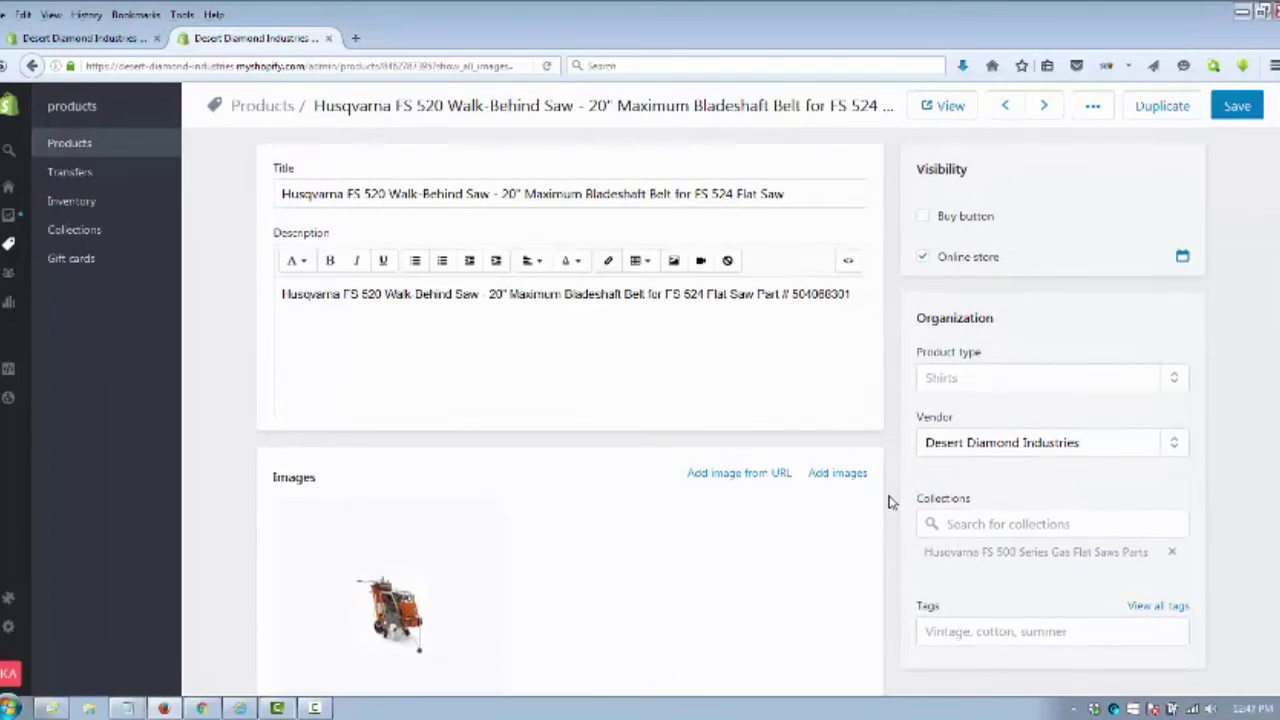
{"action": "left_click", "coordinate": [923, 218]}
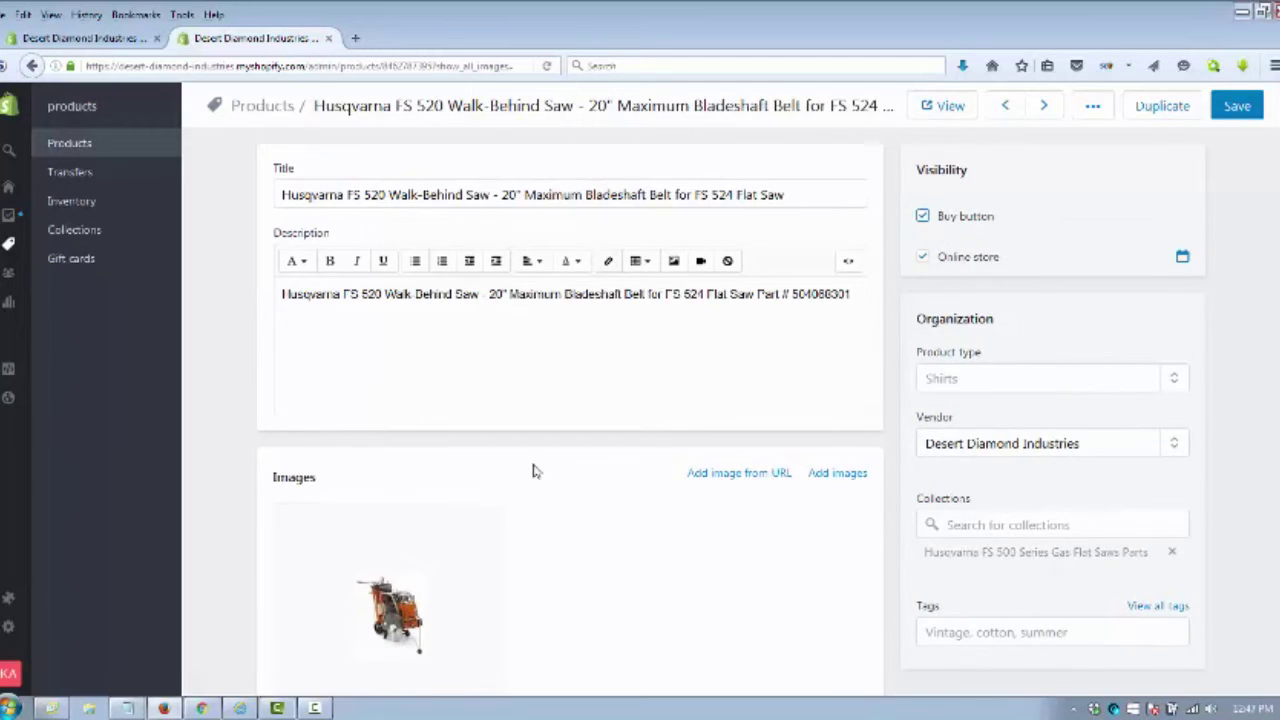
{"action": "scroll", "coordinate": [533, 473], "scroll_direction": "down", "scroll_amount": 9}
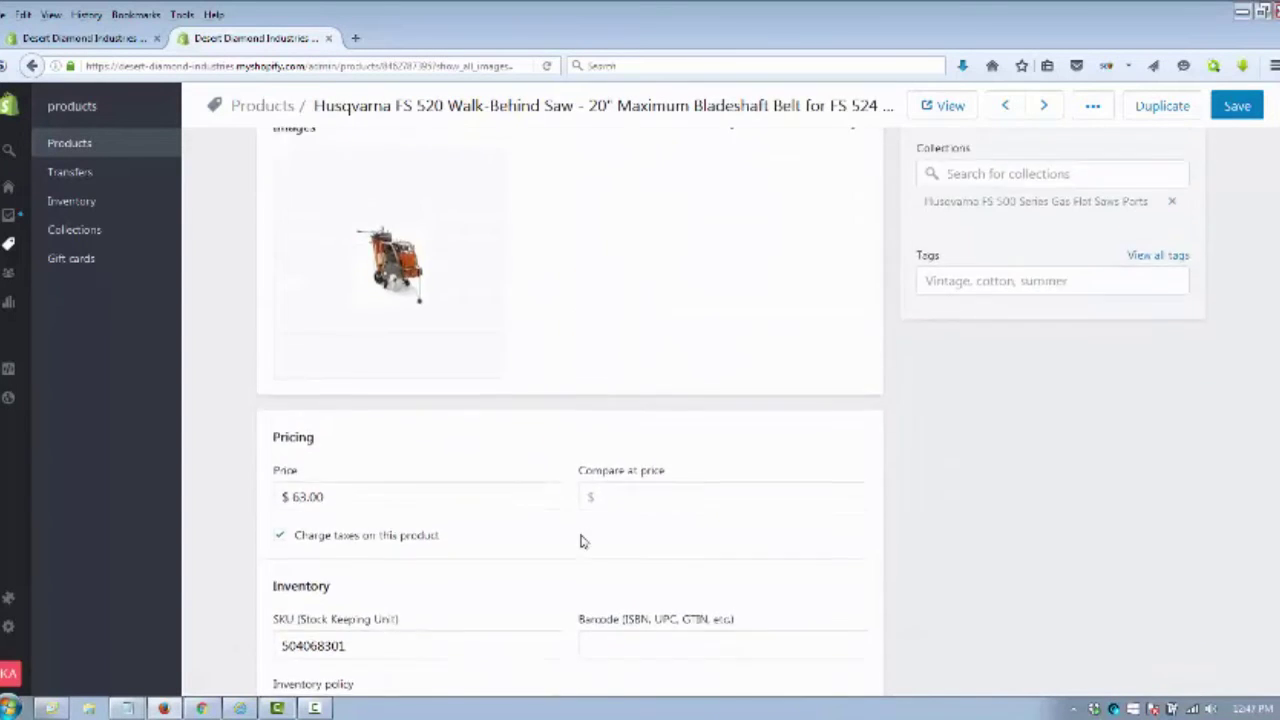
{"action": "scroll", "coordinate": [583, 540], "scroll_direction": "up", "scroll_amount": 6}
{"action": "scroll", "coordinate": [585, 540], "scroll_direction": "up", "scroll_amount": 3}
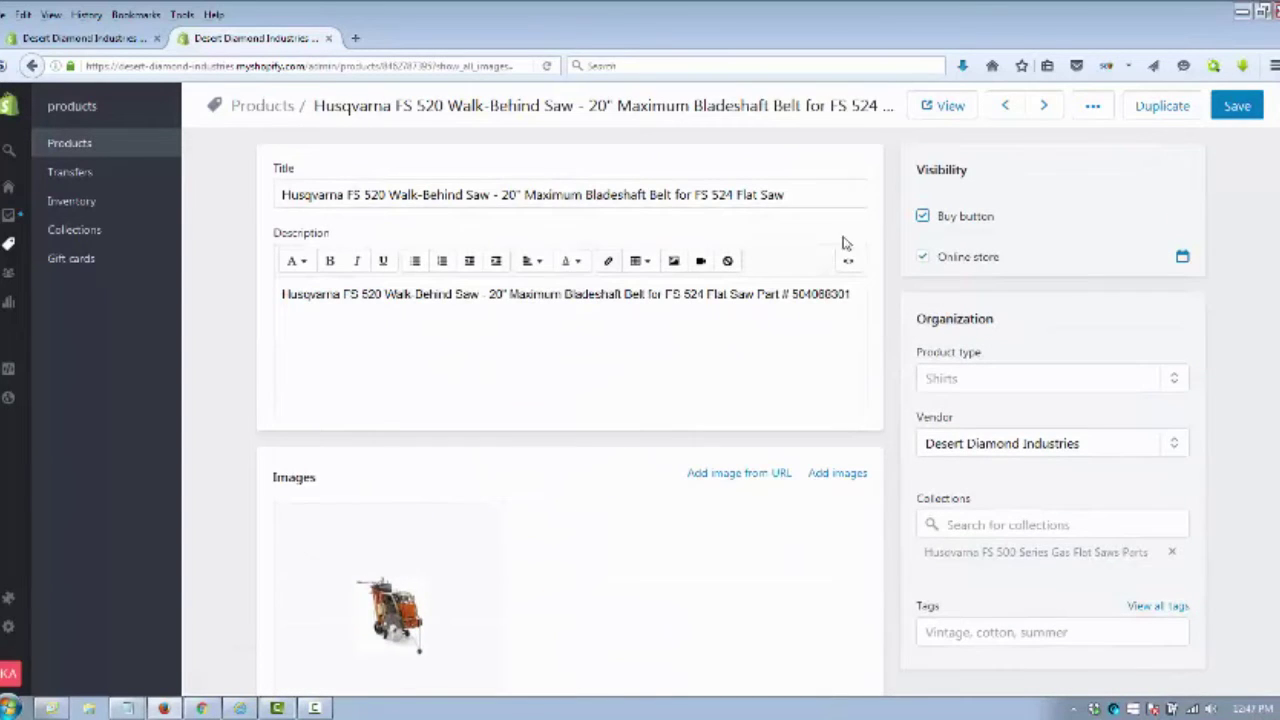
{"action": "left_click", "coordinate": [1226, 110]}
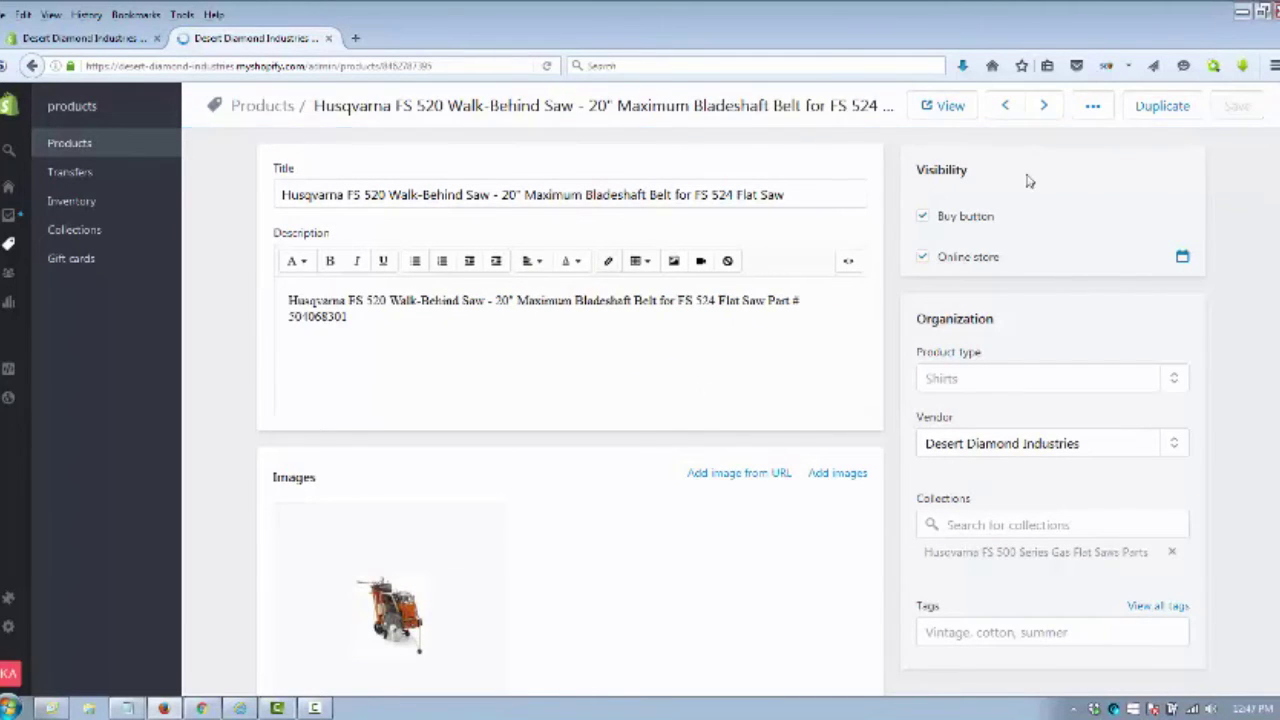
{"action": "left_click", "coordinate": [1163, 106]}
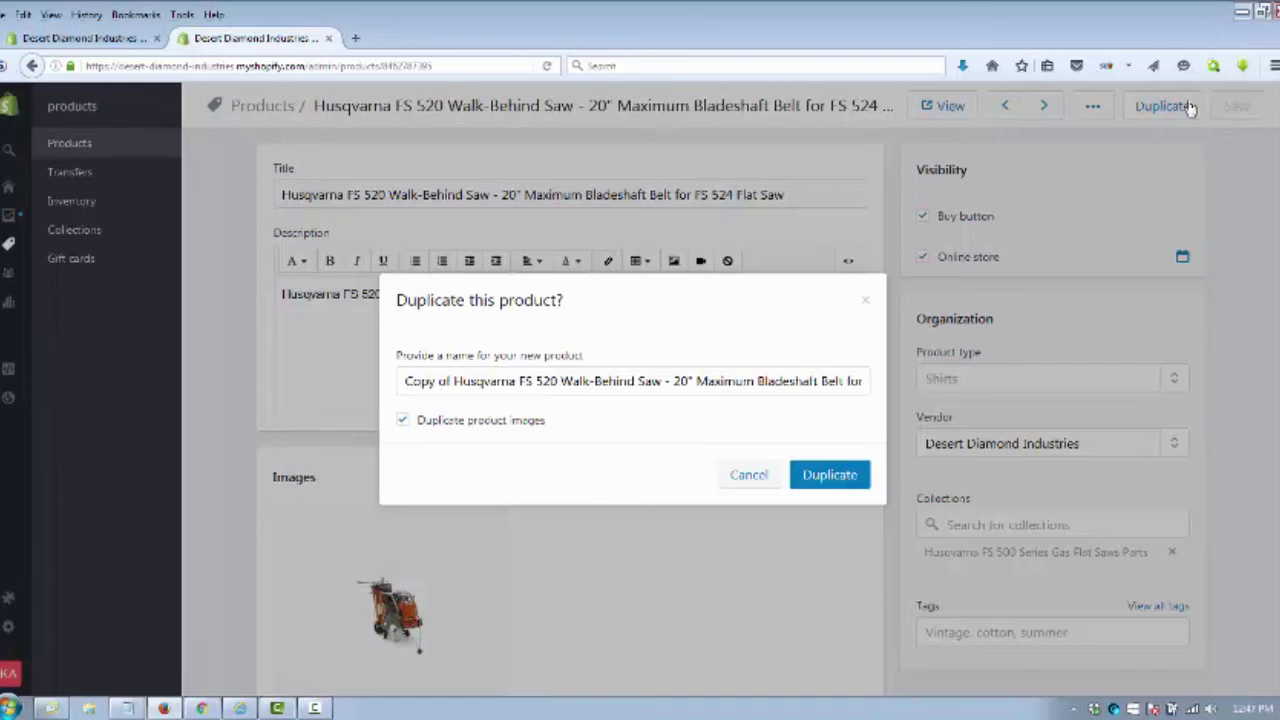
Cancel the 'Duplicate this product?' dialog so no copy is made.
{"action": "key", "text": "Escape"}
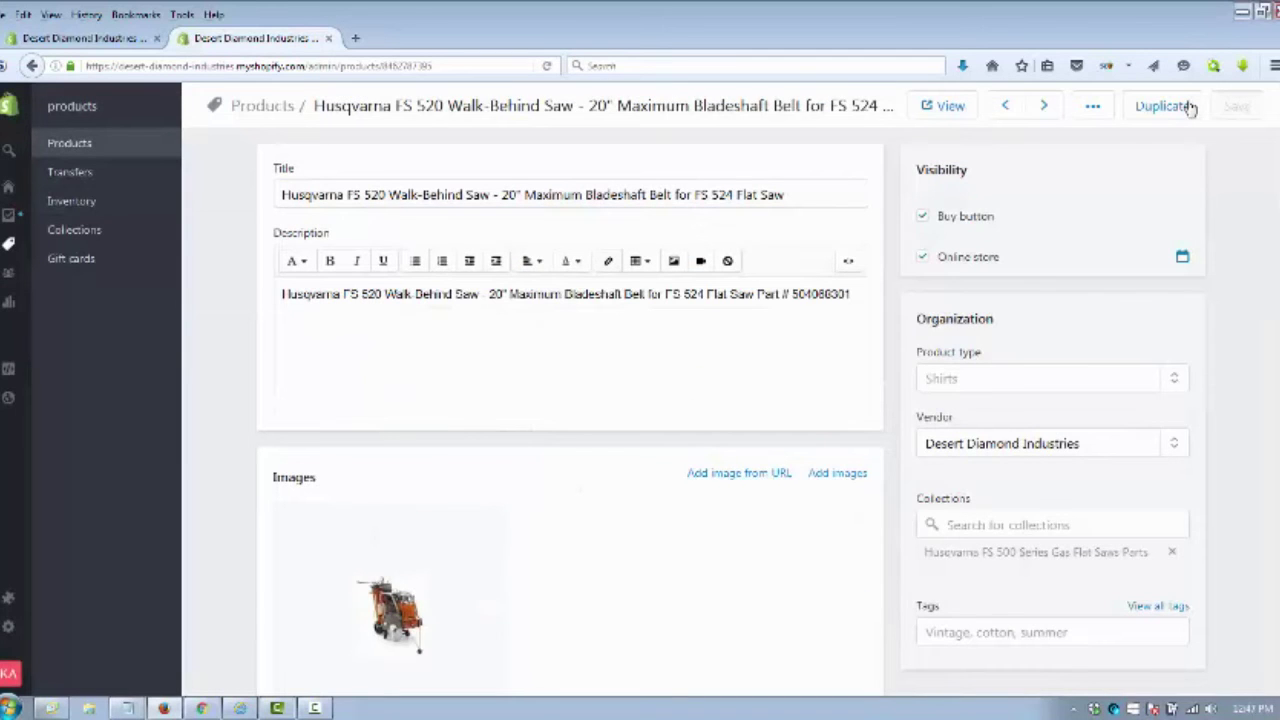
{"action": "scroll", "coordinate": [1190, 107], "scroll_direction": "down", "scroll_amount": 4}
{"action": "scroll", "coordinate": [1190, 107], "scroll_direction": "up", "scroll_amount": 3}
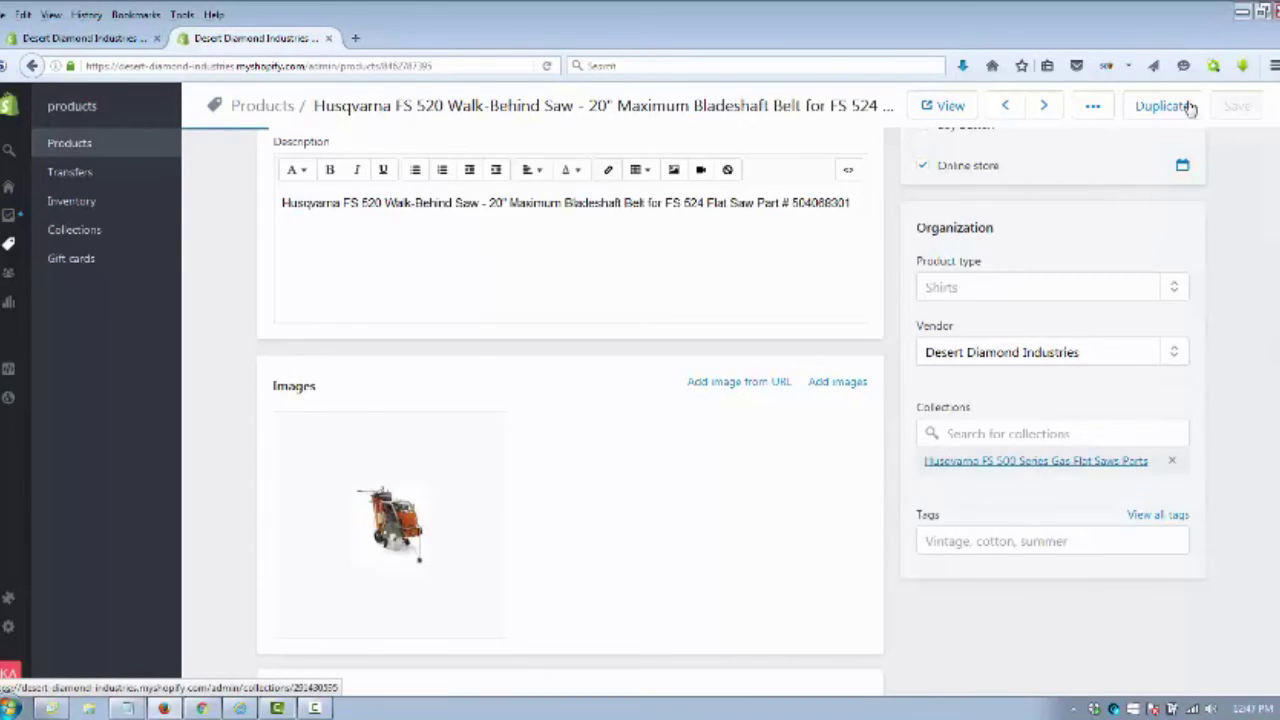
Scroll the FS 500 Series Gas Flat Saws Parts collection to review the FS 520 and FS 524 belts.
{"action": "scroll", "coordinate": [1190, 107], "scroll_direction": "down", "scroll_amount": 5}
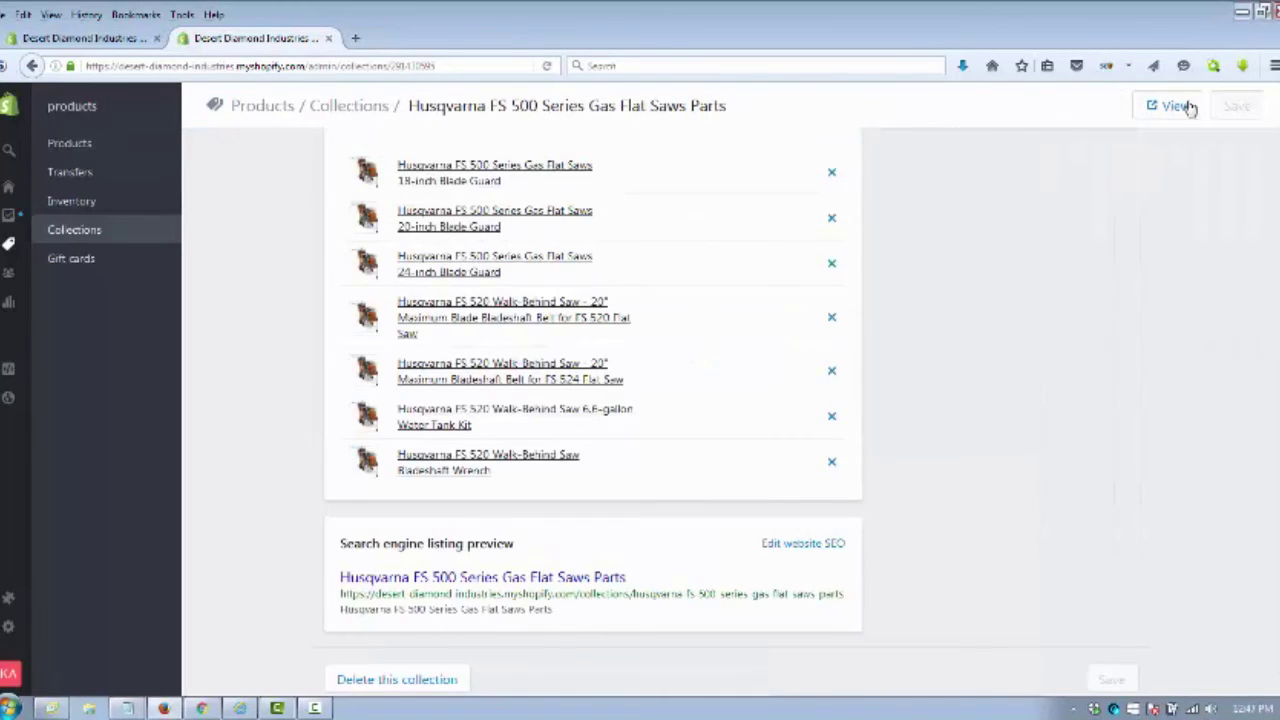
{"action": "scroll", "coordinate": [1190, 107], "scroll_direction": "up", "scroll_amount": 1}
{"action": "scroll", "coordinate": [1190, 107], "scroll_direction": "up", "scroll_amount": 4}
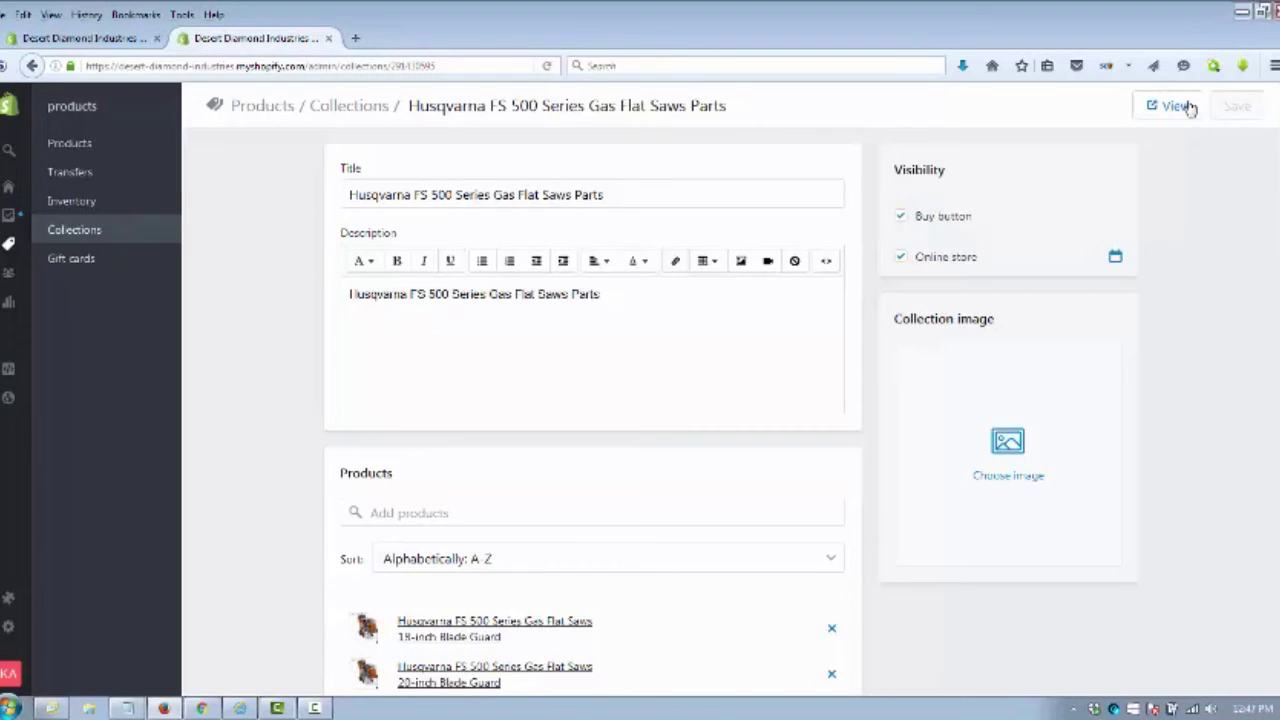
{"action": "scroll", "coordinate": [1190, 107], "scroll_direction": "down", "scroll_amount": 4}
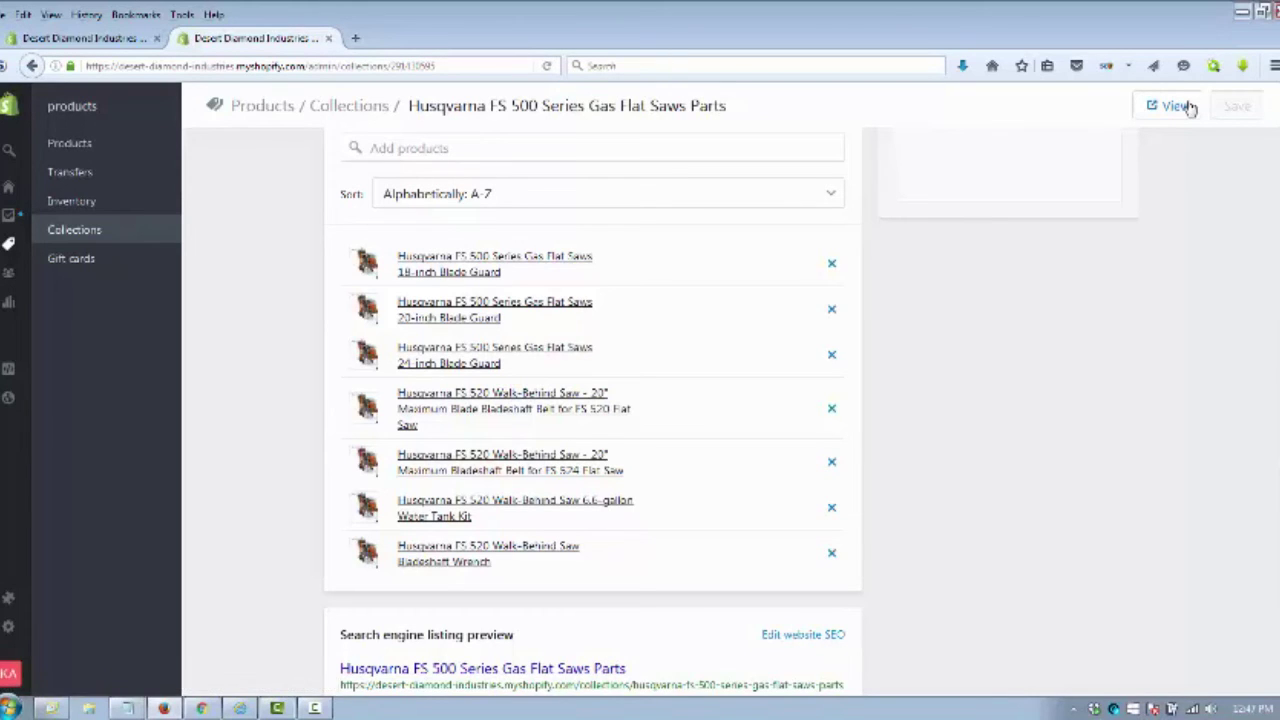
{"action": "scroll", "coordinate": [1190, 107], "scroll_direction": "down", "scroll_amount": 1}
{"action": "scroll", "coordinate": [1190, 107], "scroll_direction": "up", "scroll_amount": 5}
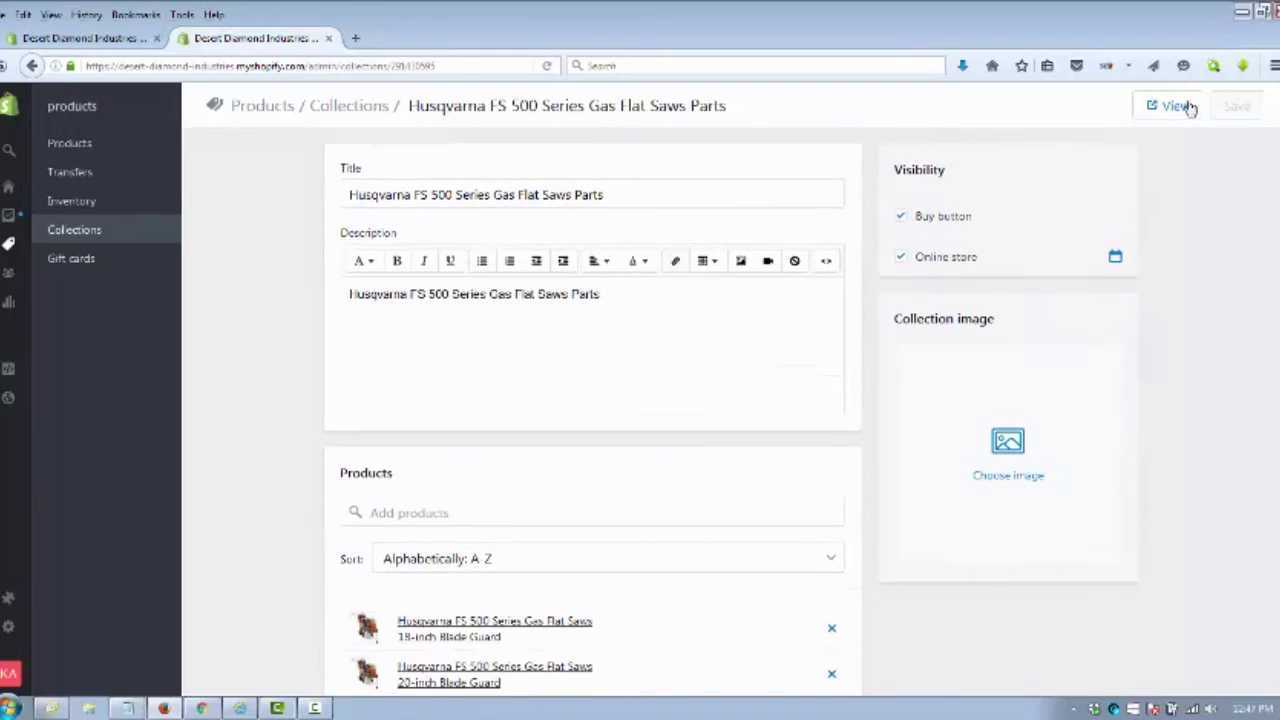